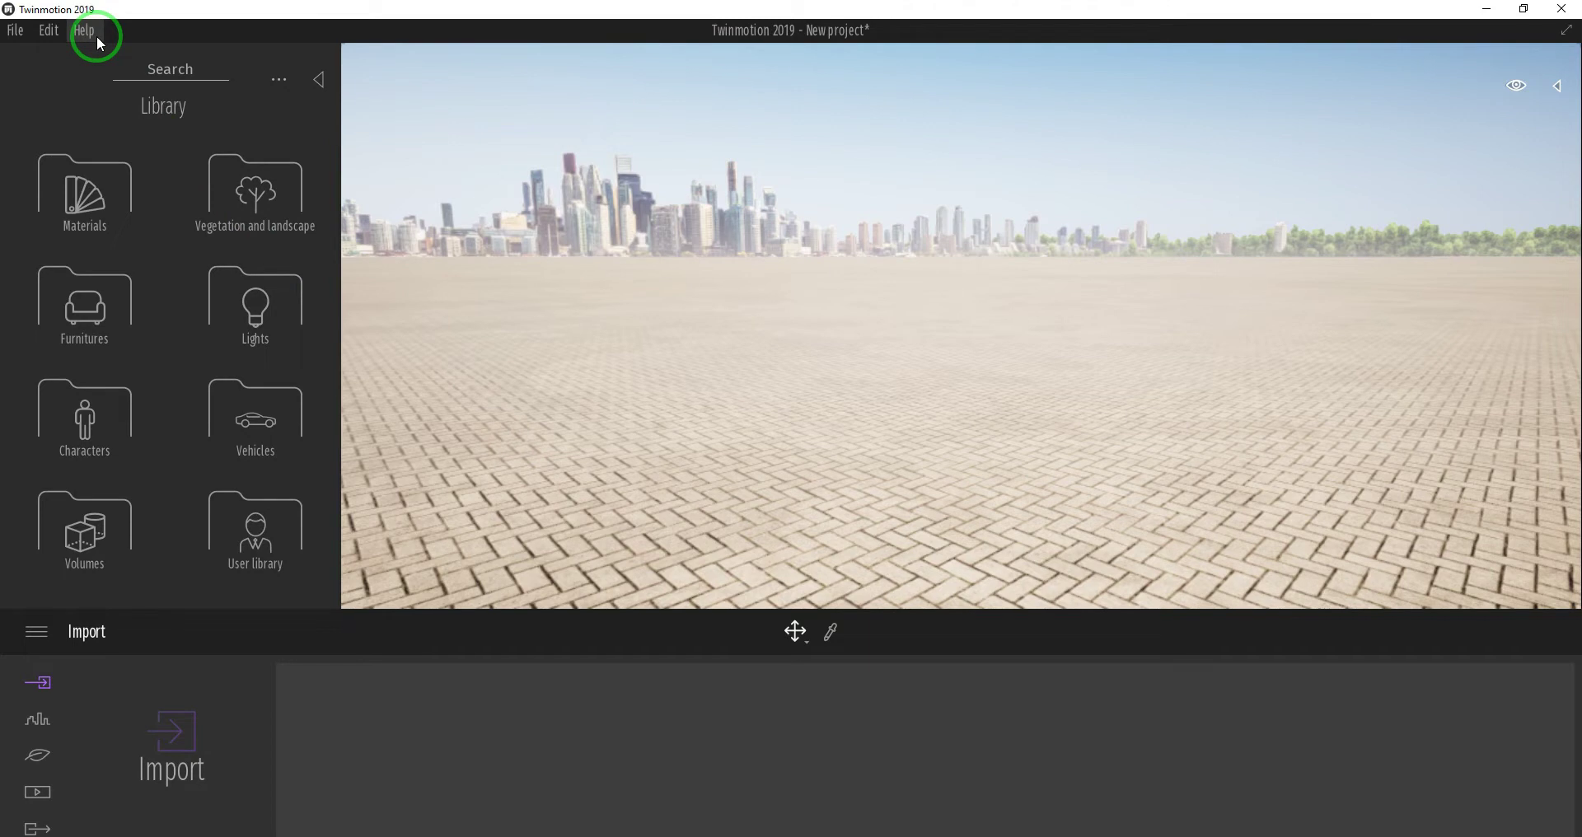
# Review the available navigation modes and controls in the Navigation help window, keeping the Twinmotion mode, and close it
pyautogui.click(85, 31)
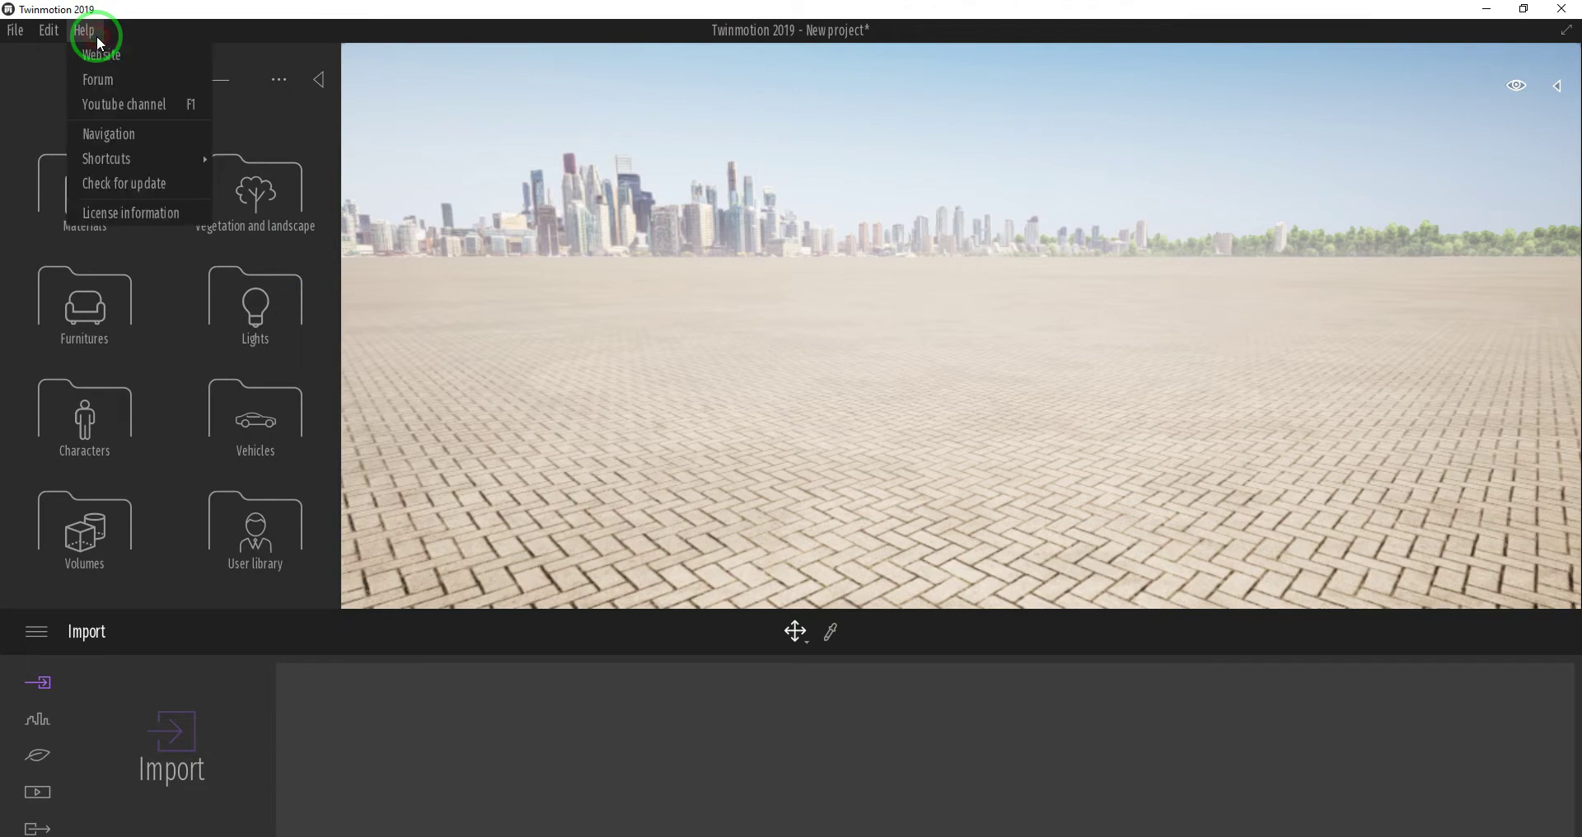
pyautogui.click(121, 133)
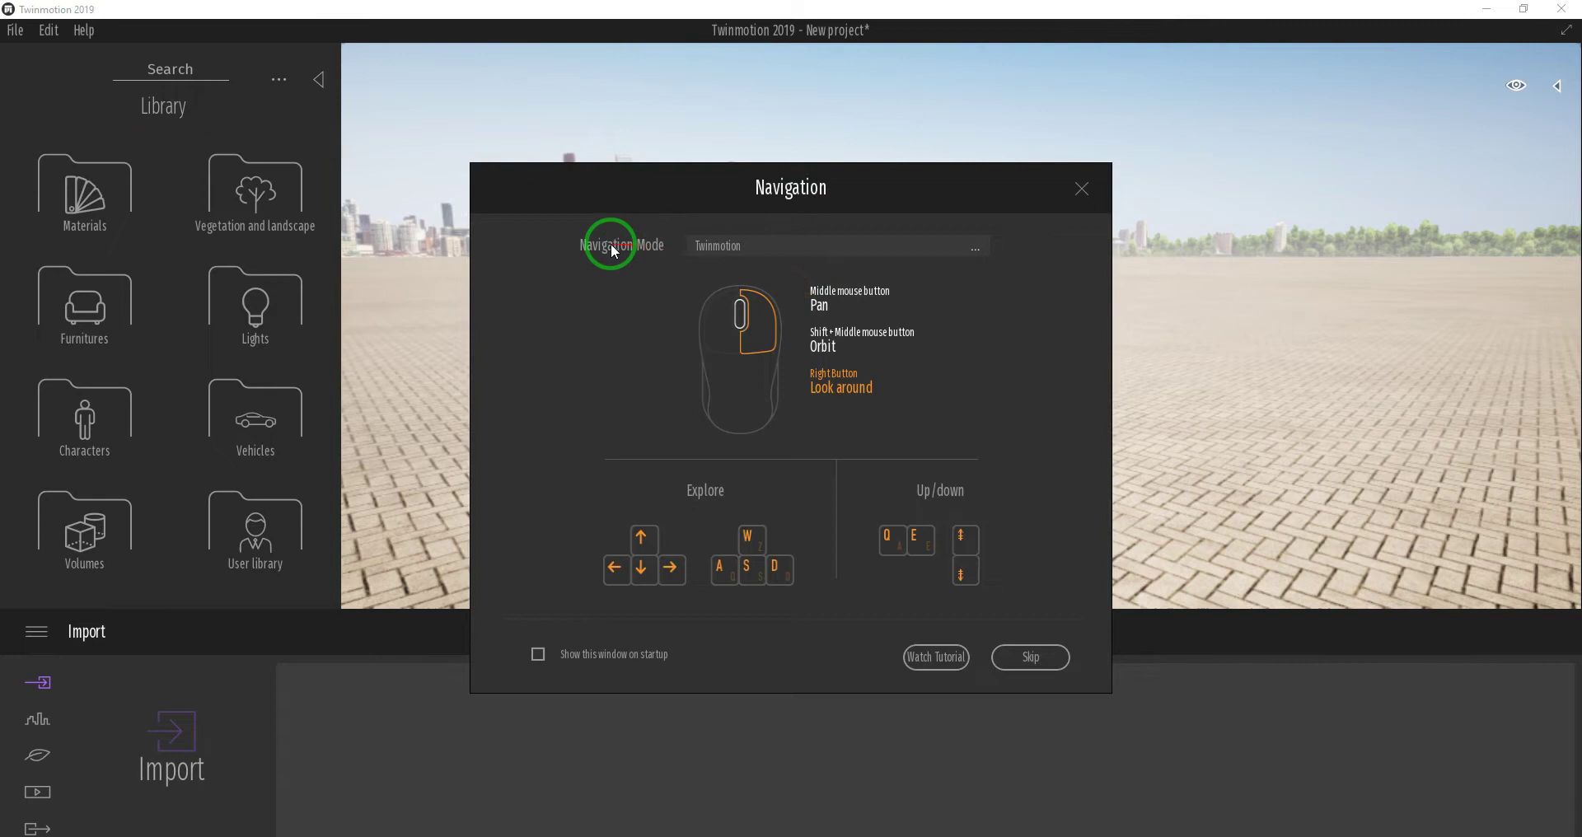
pyautogui.click(976, 250)
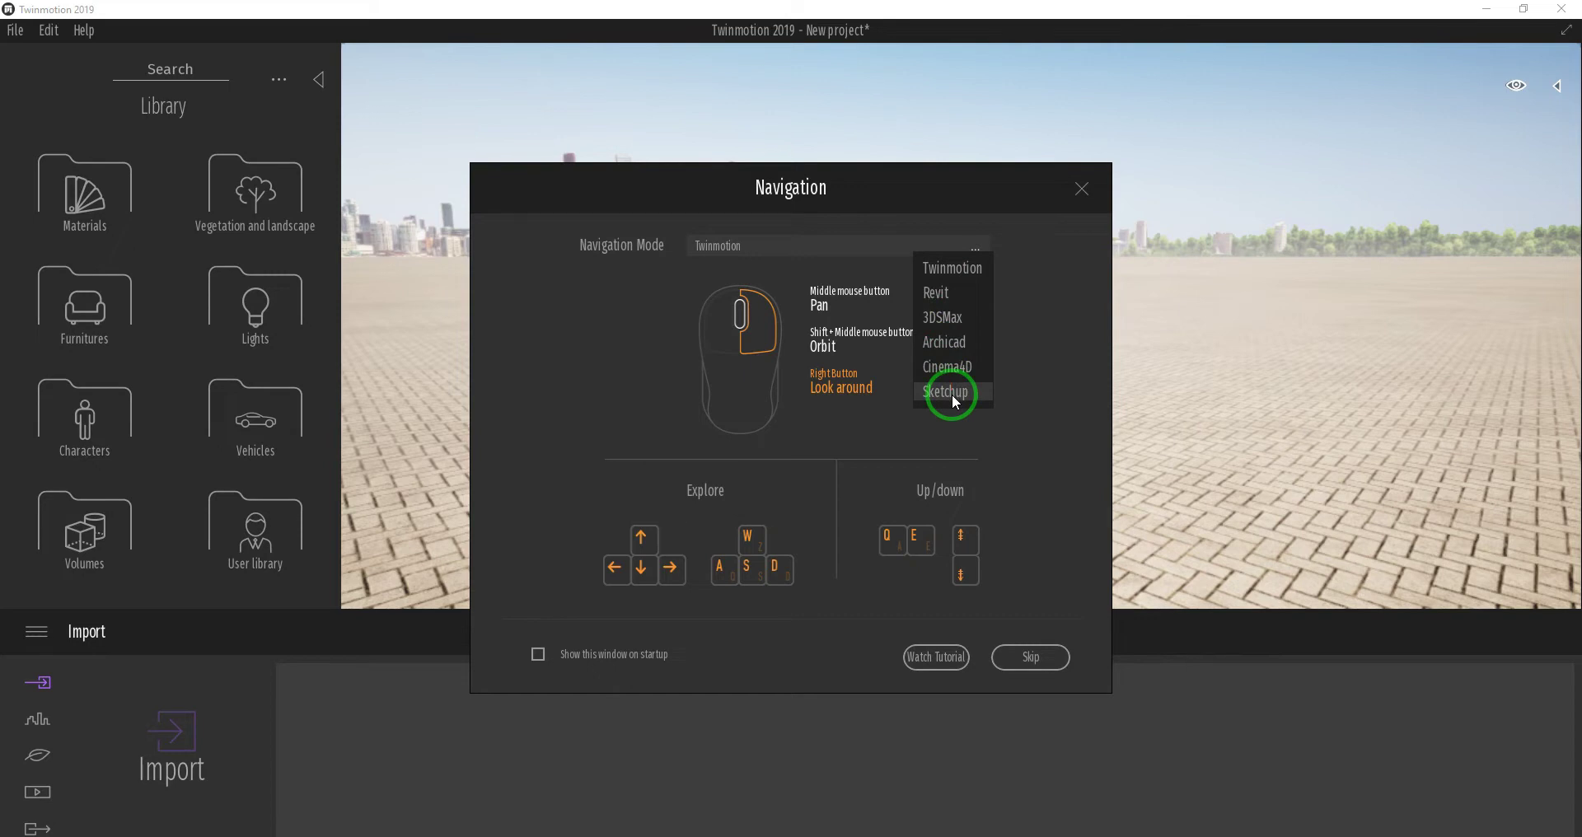
pyautogui.click(1007, 429)
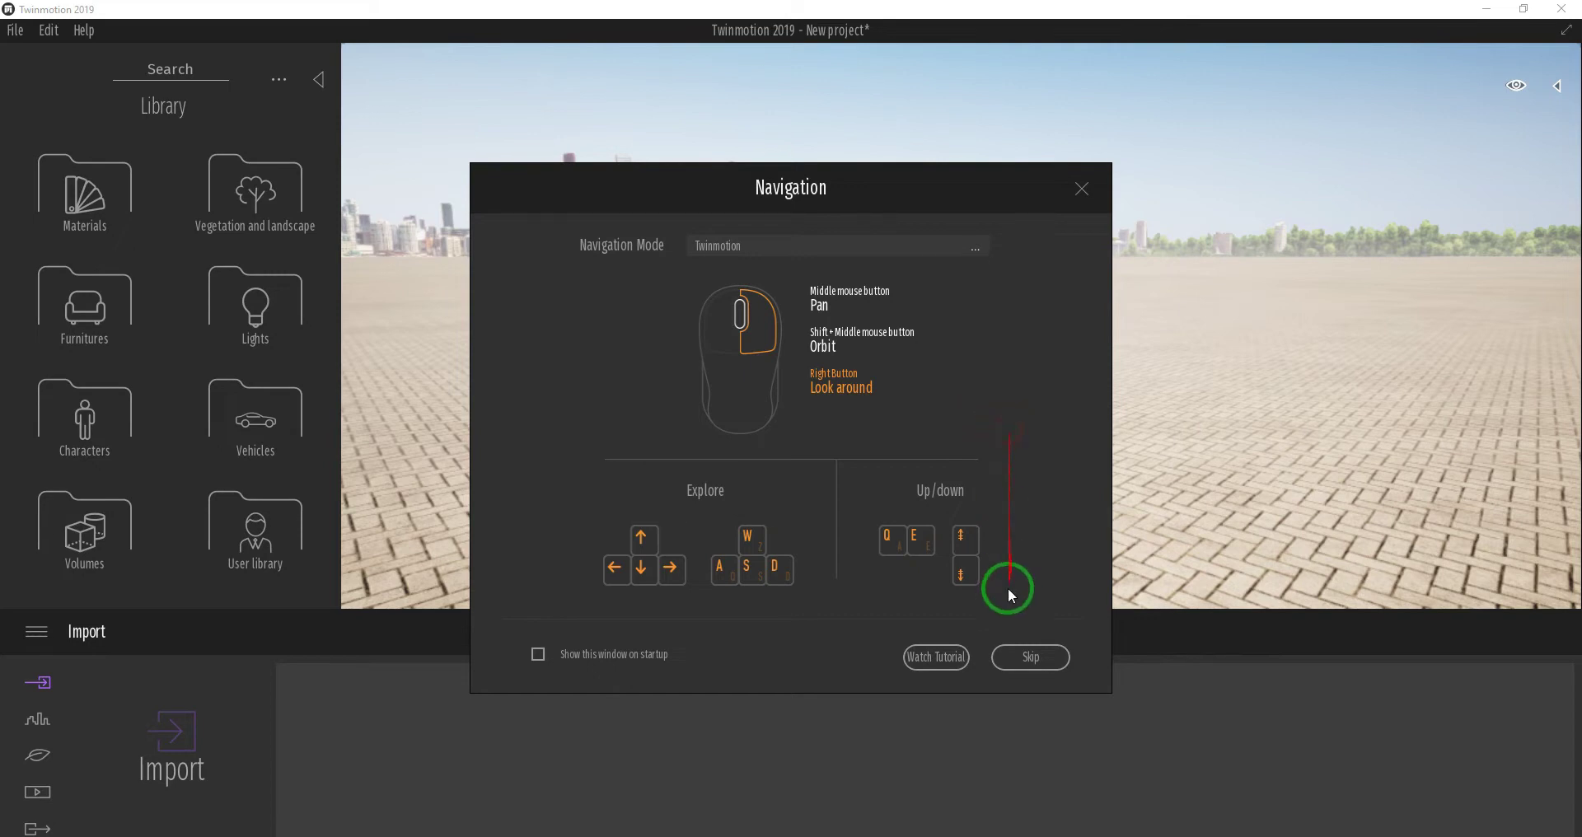
pyautogui.click(1018, 658)
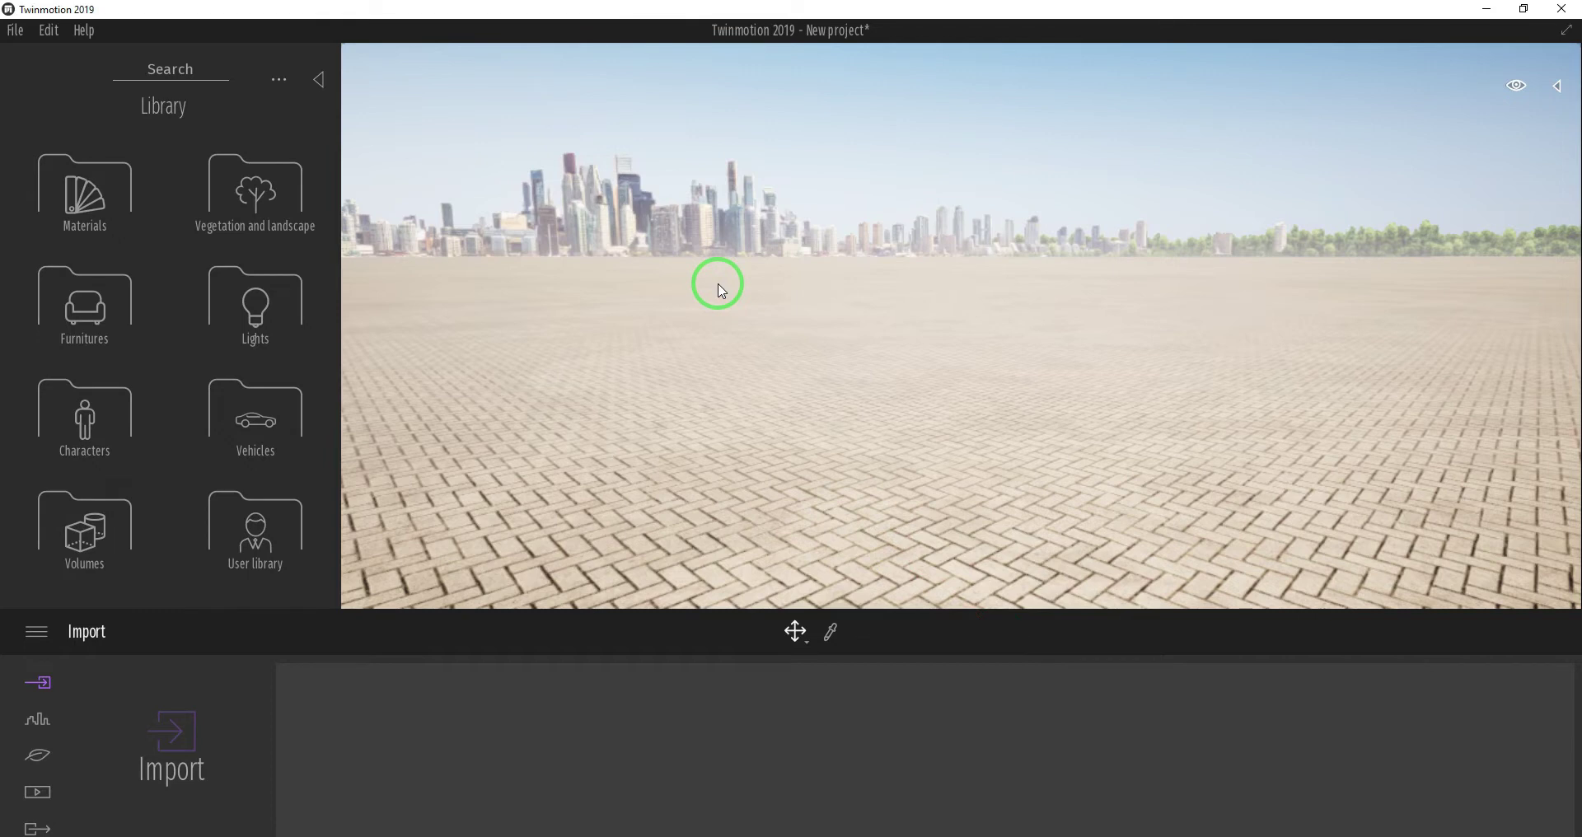
# Look around and orbit the empty paved scene with the city skyline in the background
pyautogui.click(859, 427)
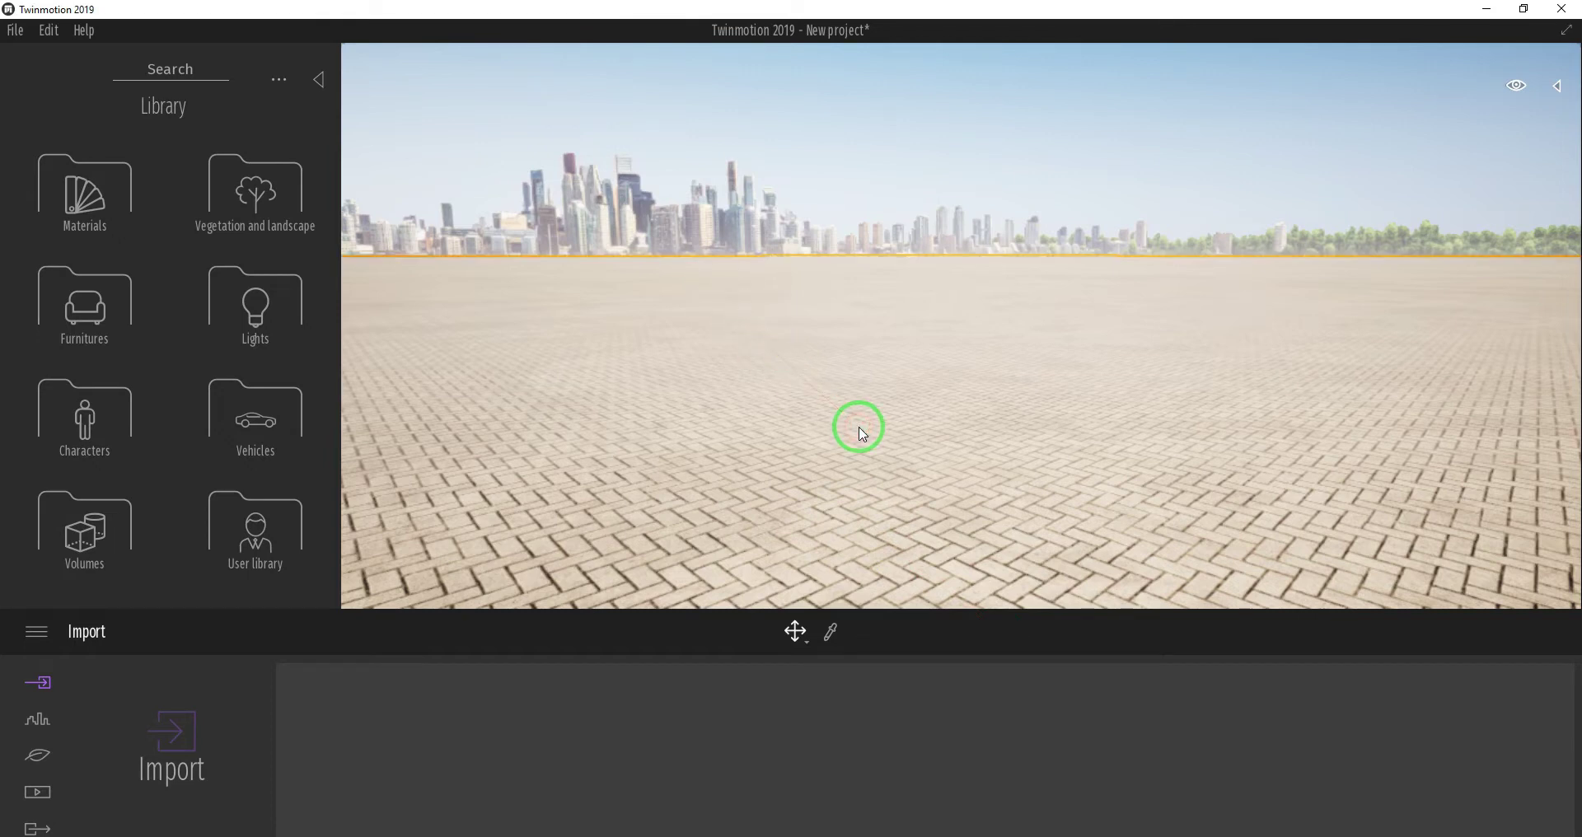
pyautogui.click(763, 198)
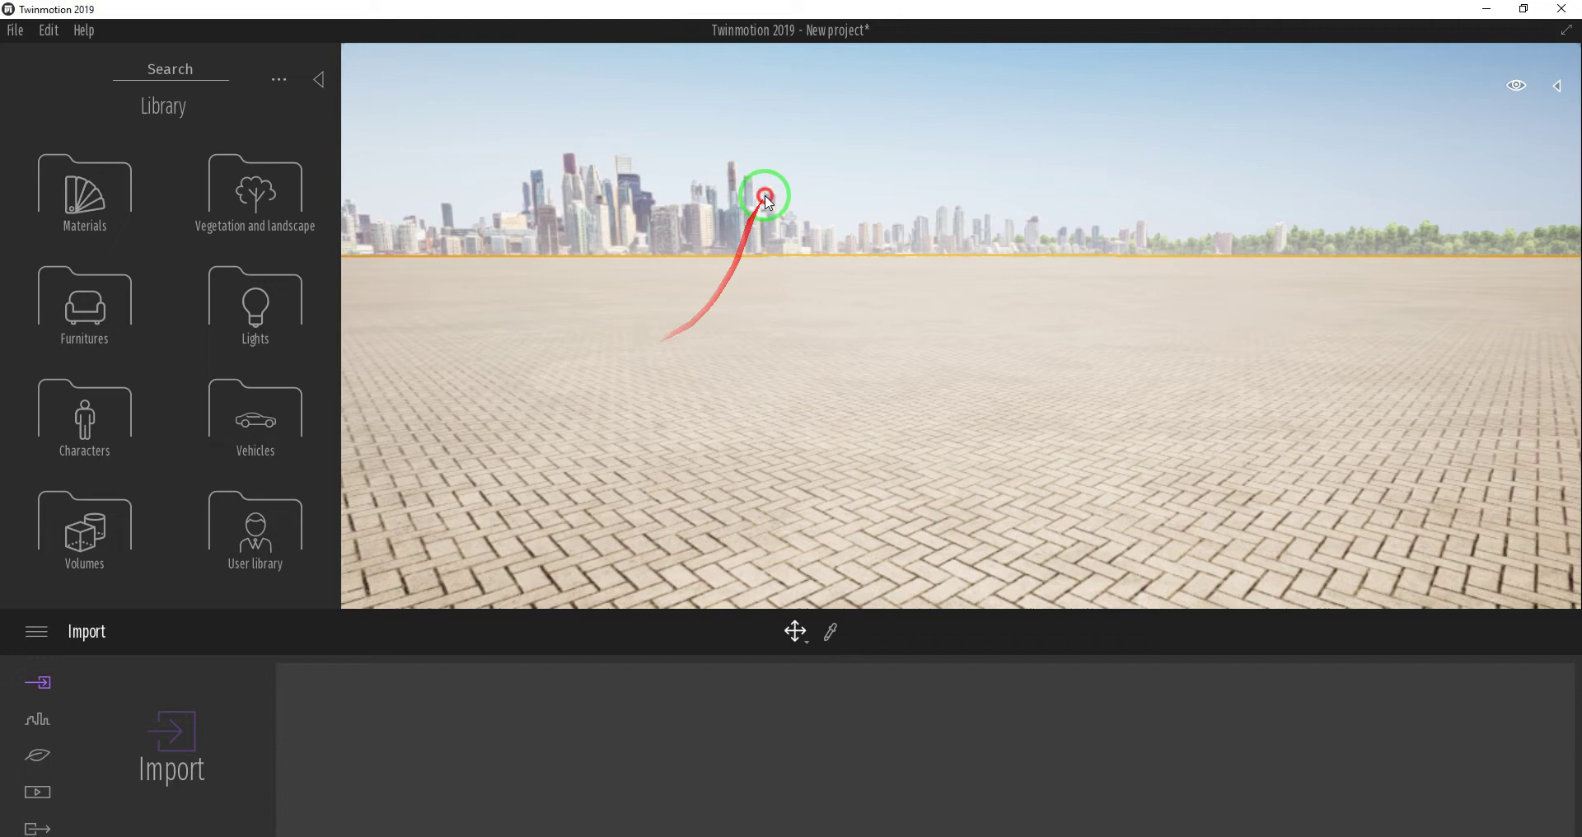
pyautogui.moveTo(722, 267); pyautogui.dragTo(722, 267, button='right')
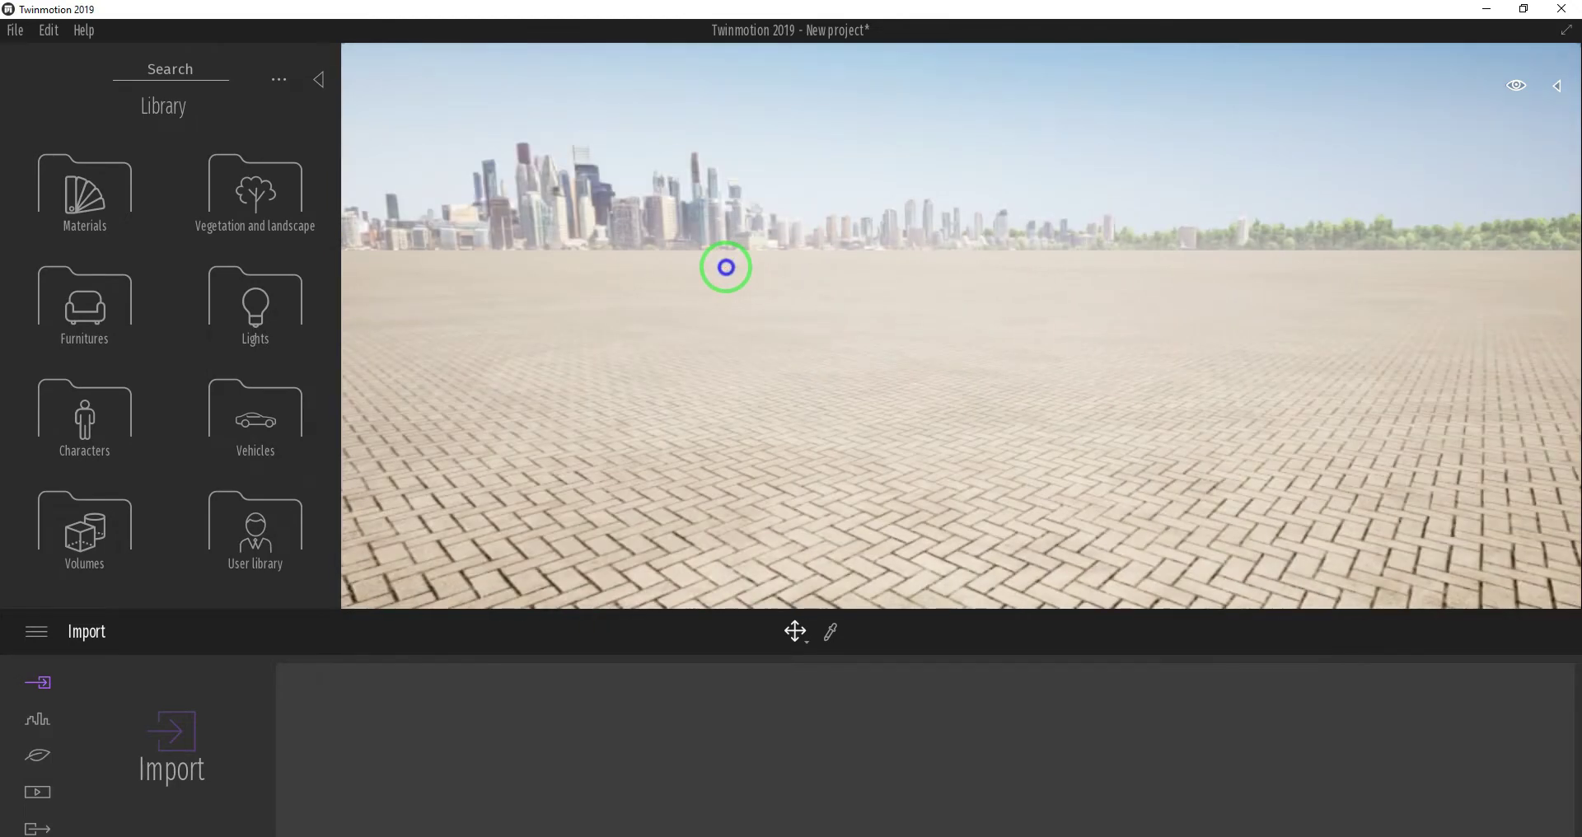
pyautogui.moveTo(700, 278); pyautogui.dragTo(745, 331)
pyautogui.keyDown('shift'); pyautogui.moveTo(848, 375); pyautogui.dragTo(848, 375, button='middle'); pyautogui.keyUp('shift')
pyautogui.moveTo(848, 374); pyautogui.dragTo(743, 229)
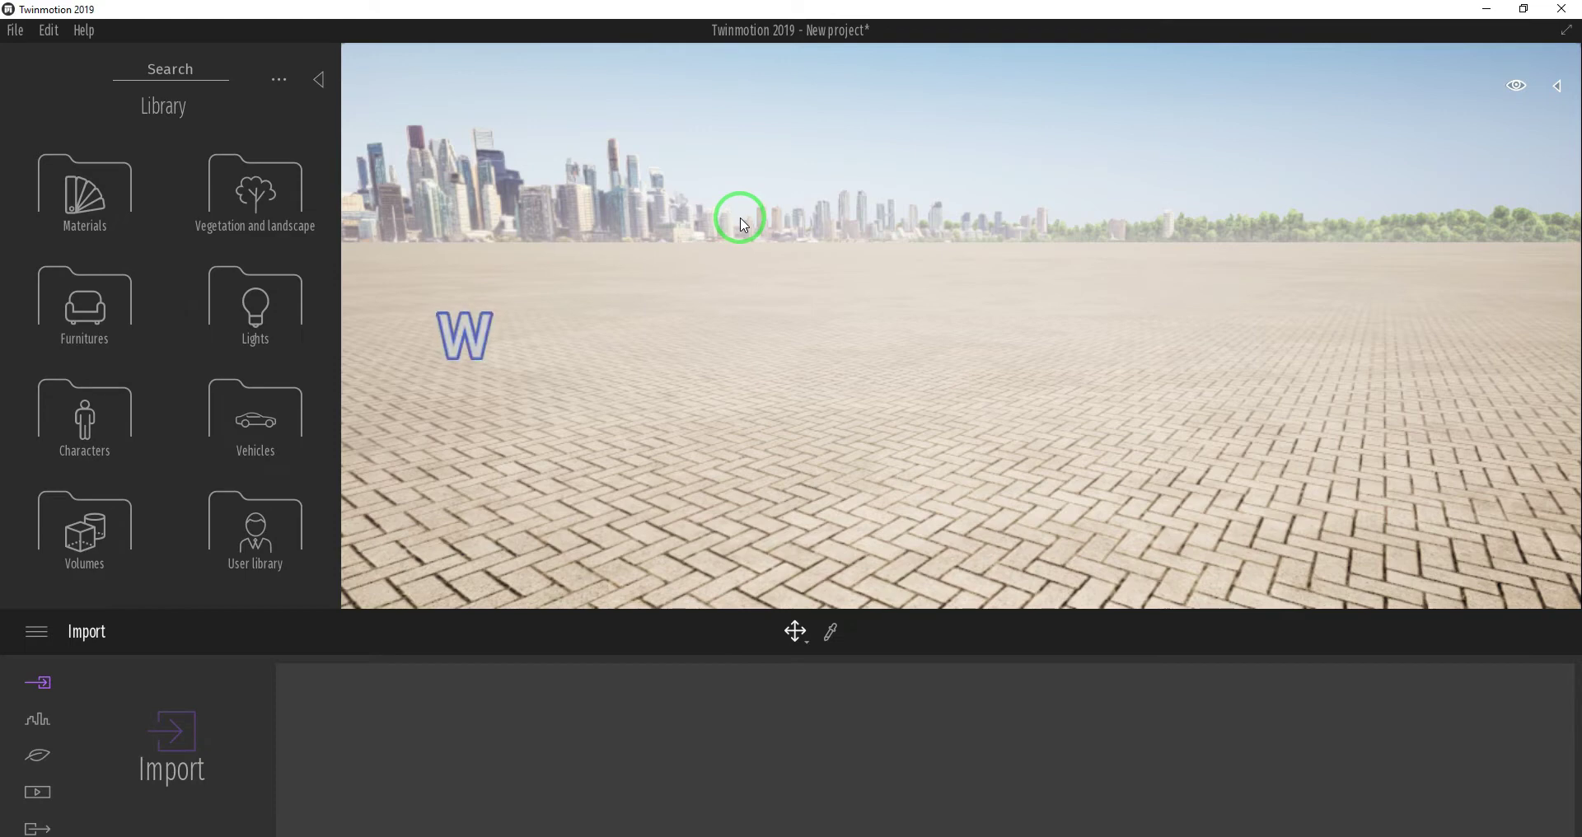
# Travel through the scene forward, backward, sideways, up and down to try out the movement controls
pyautogui.moveTo(744, 224); pyautogui.dragTo(710, 400)
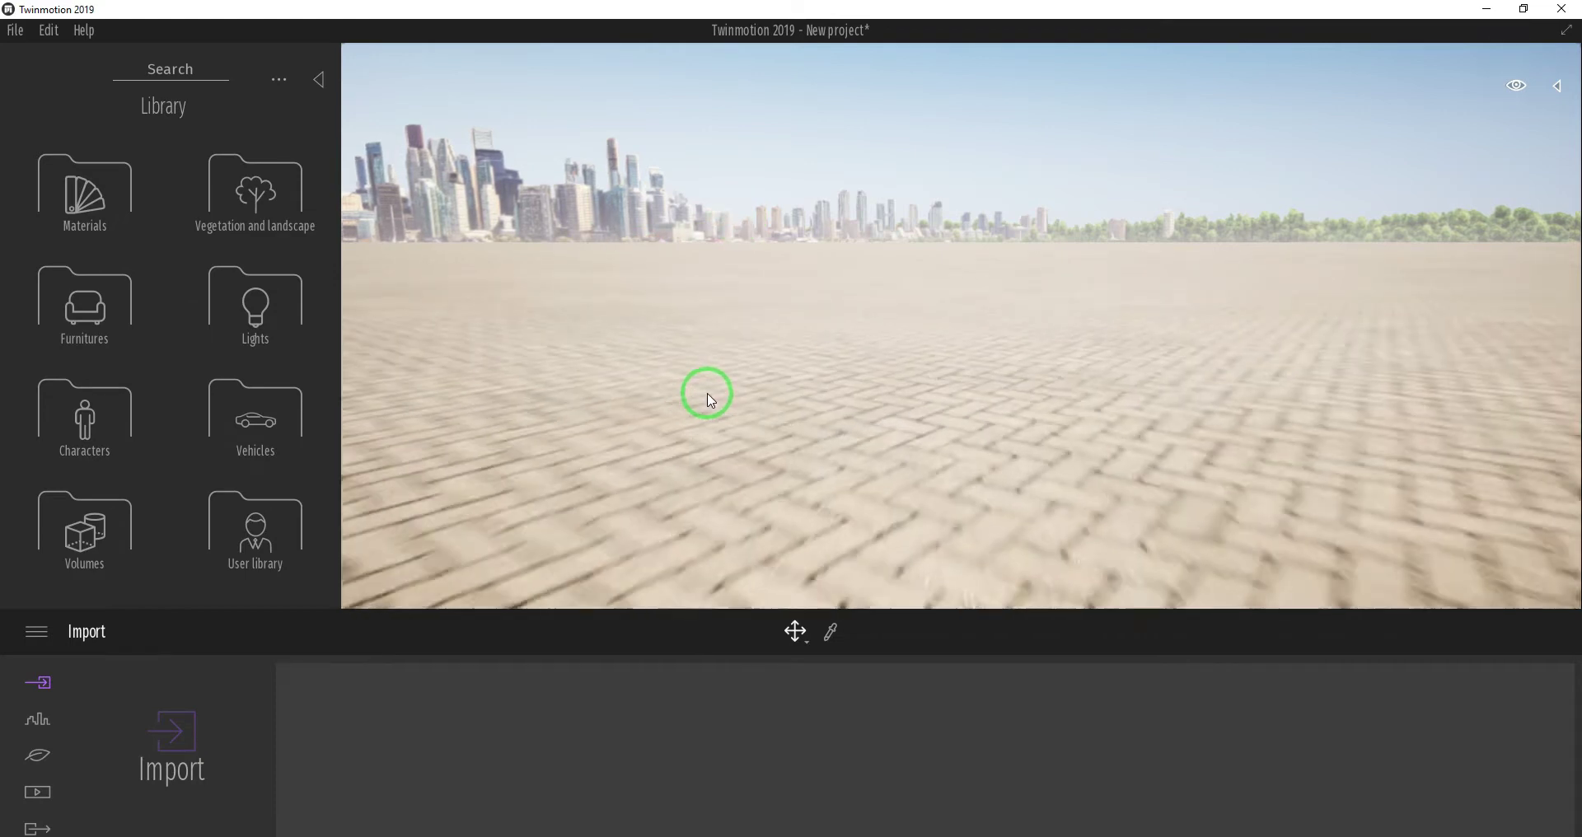
pyautogui.press('s')
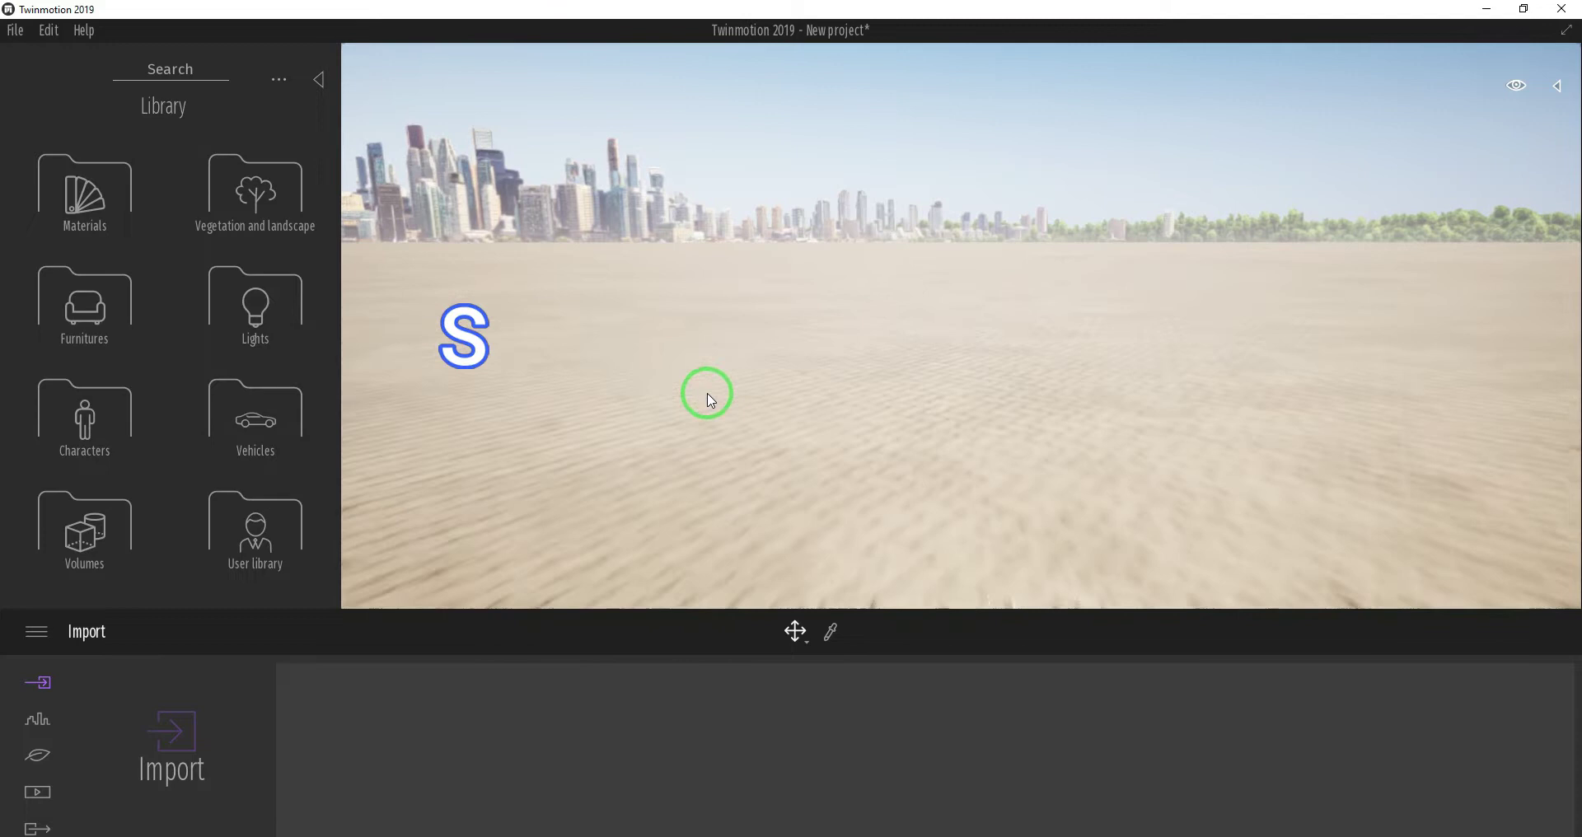
pyautogui.press('a')
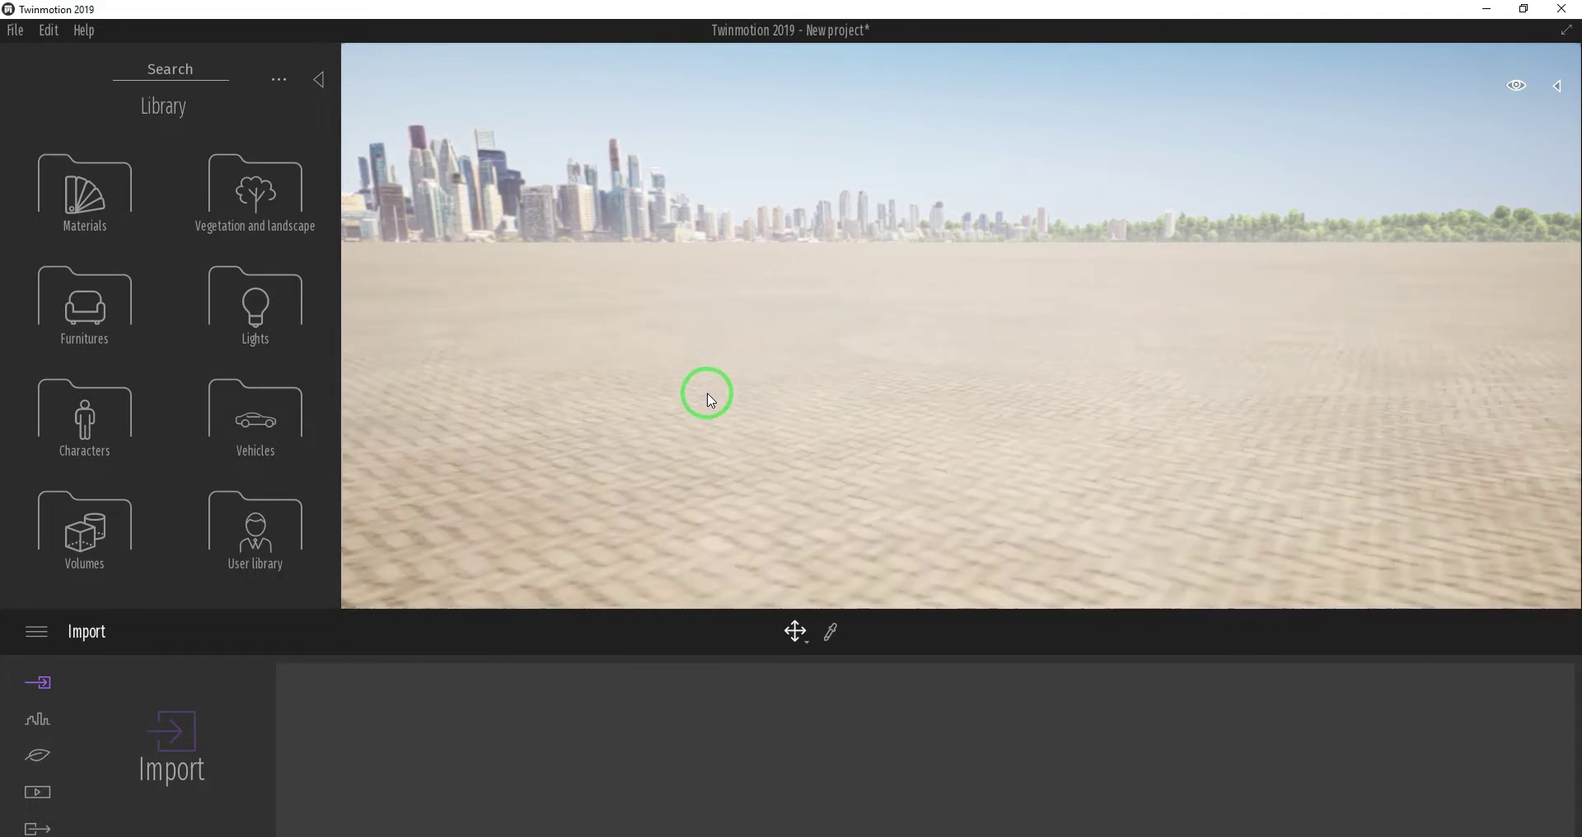
pyautogui.press('d')
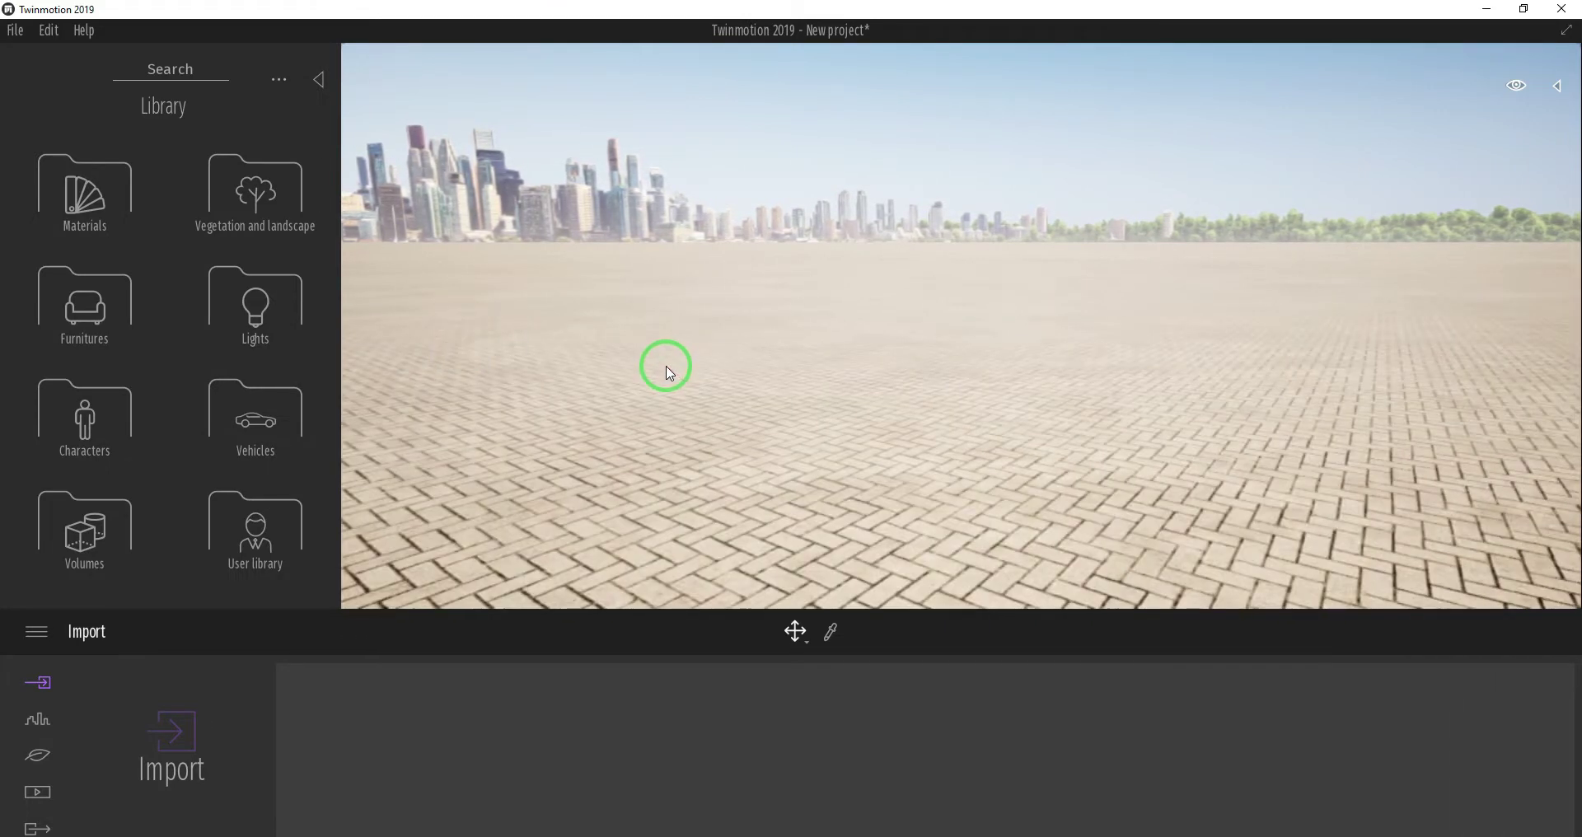
pyautogui.press('q')
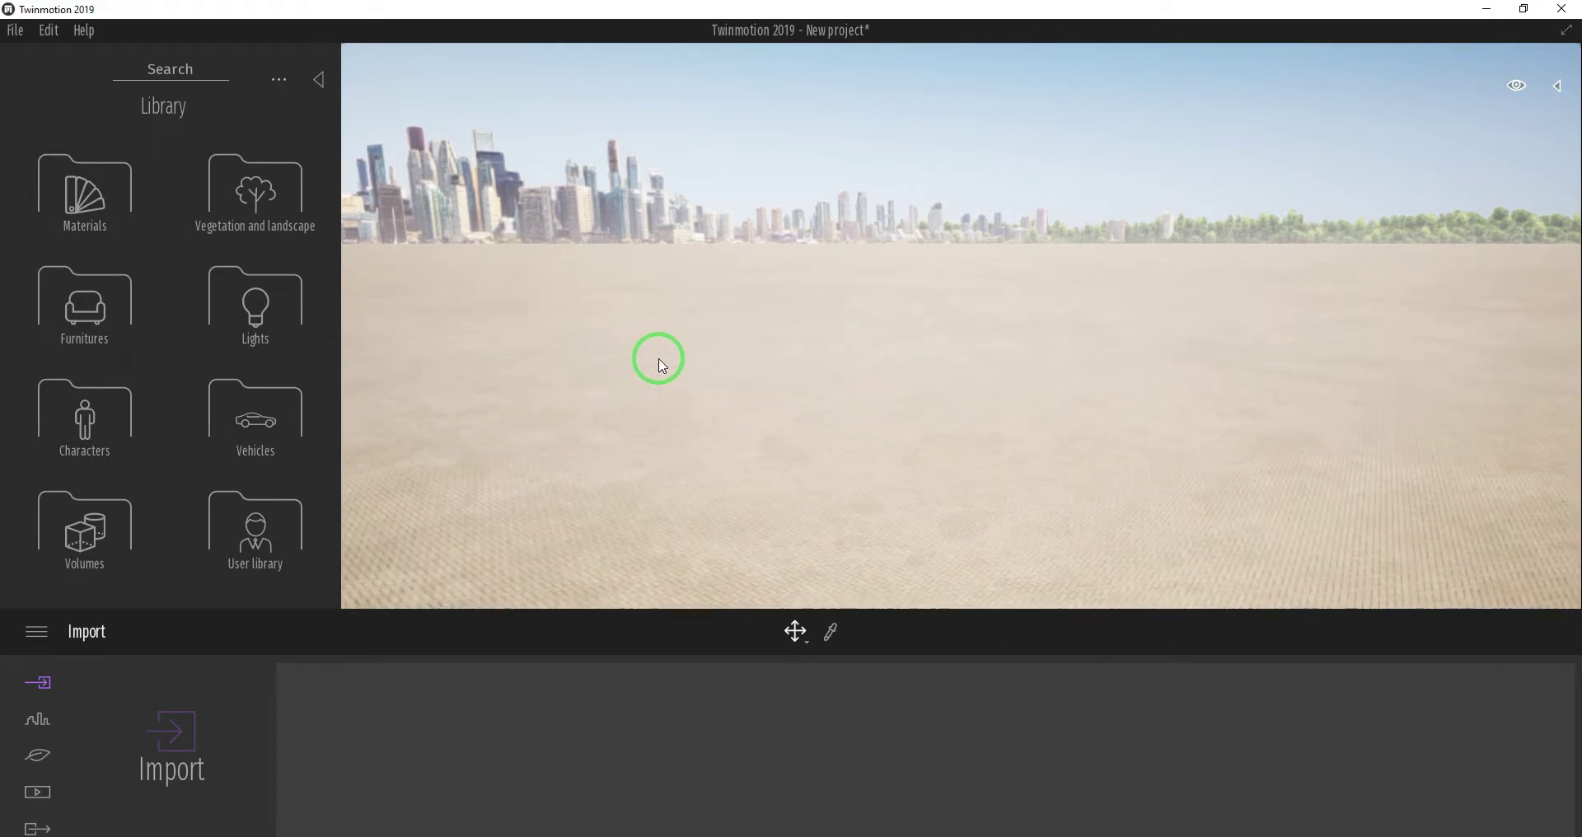
pyautogui.press('e')
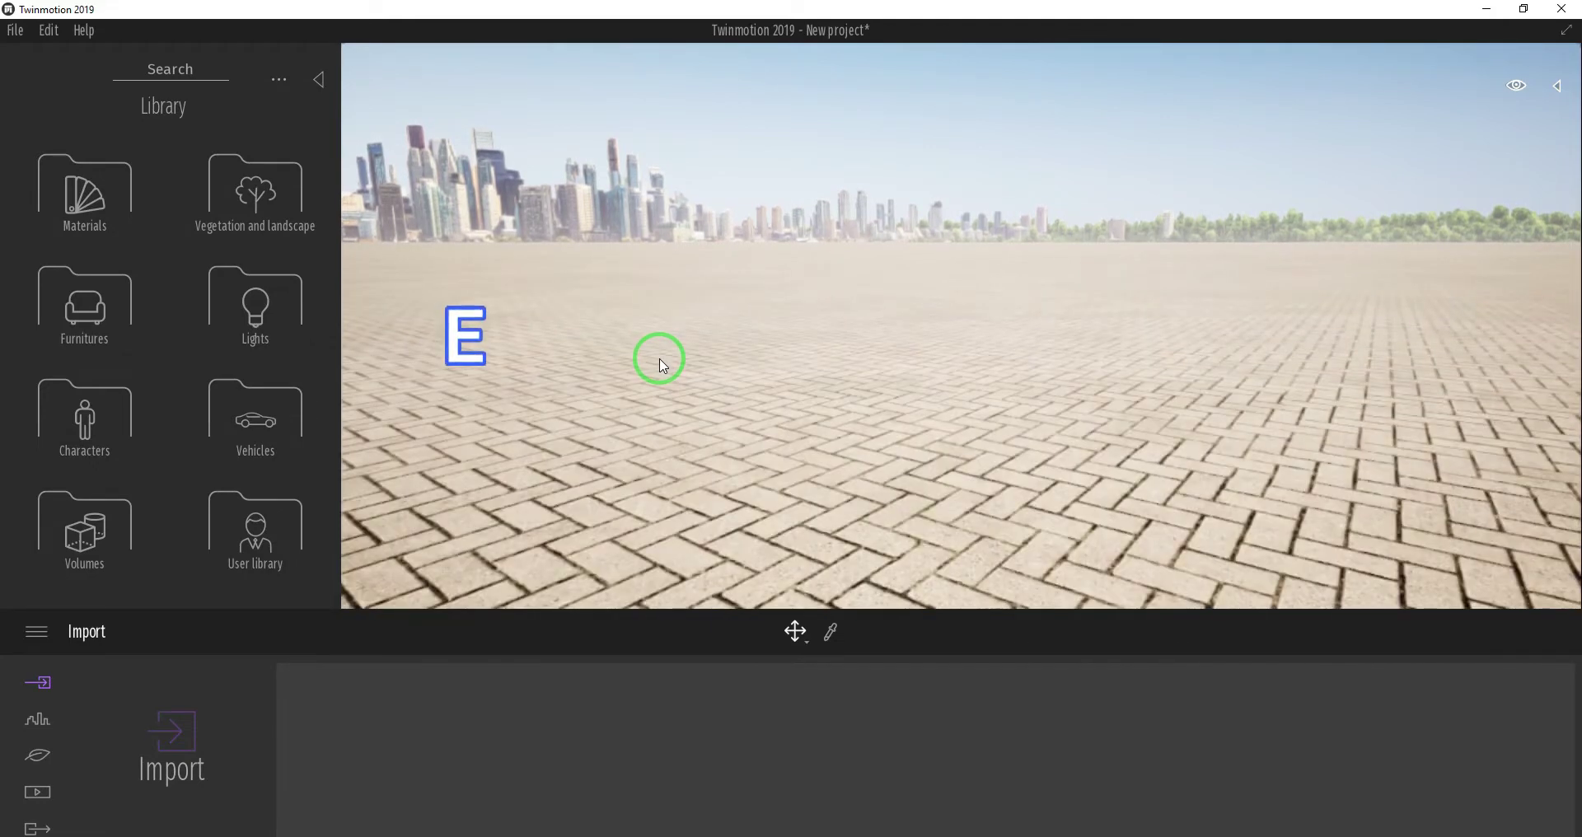
pyautogui.moveTo(663, 365); pyautogui.dragTo(796, 422)
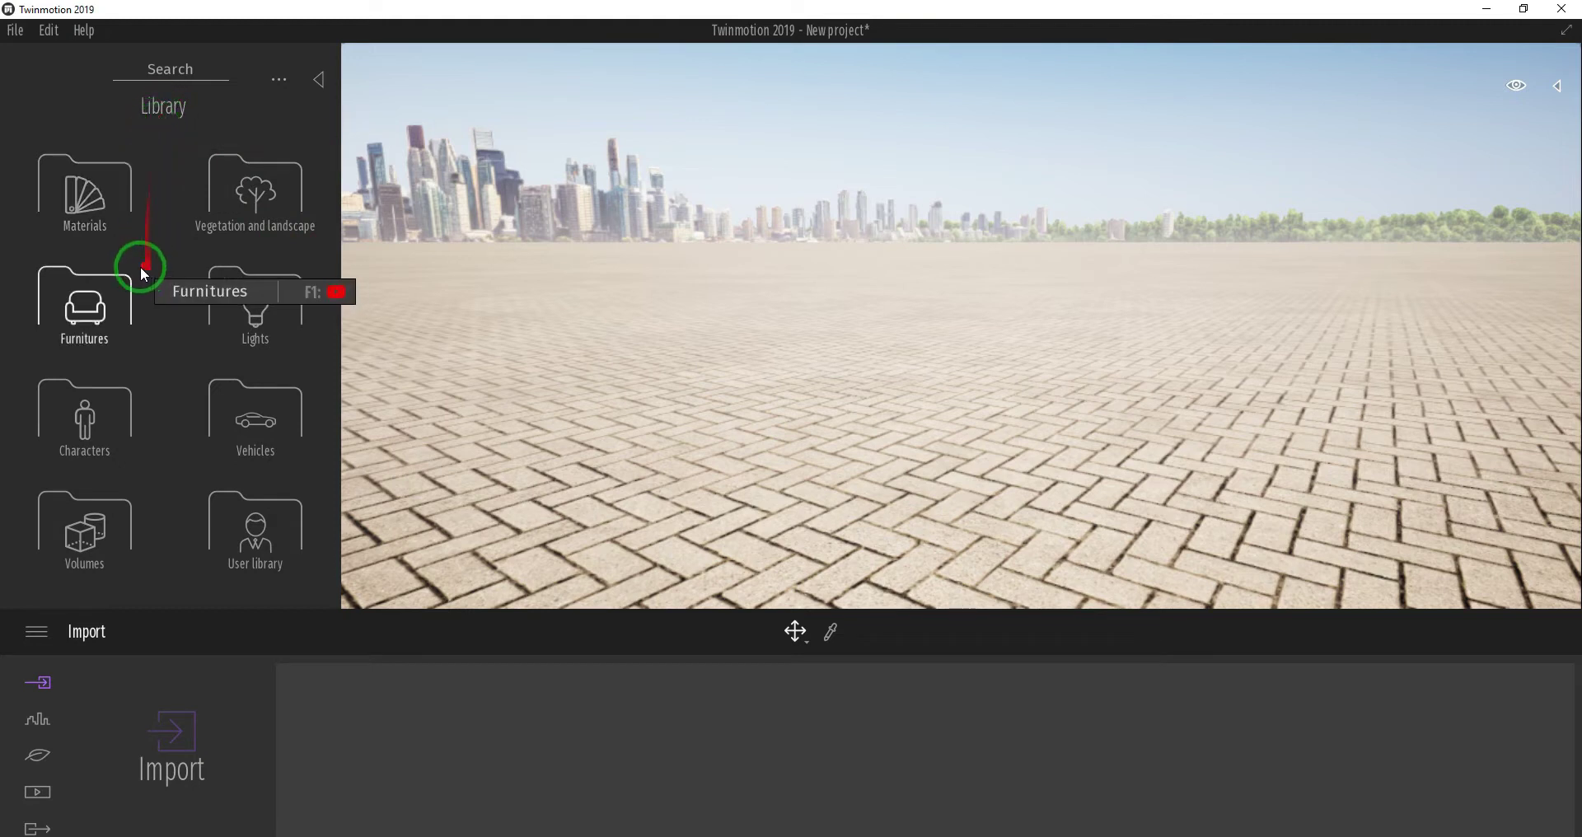
# Apply the Grass 1 material from the Nature ground materials to the paved ground
pyautogui.click(89, 221)
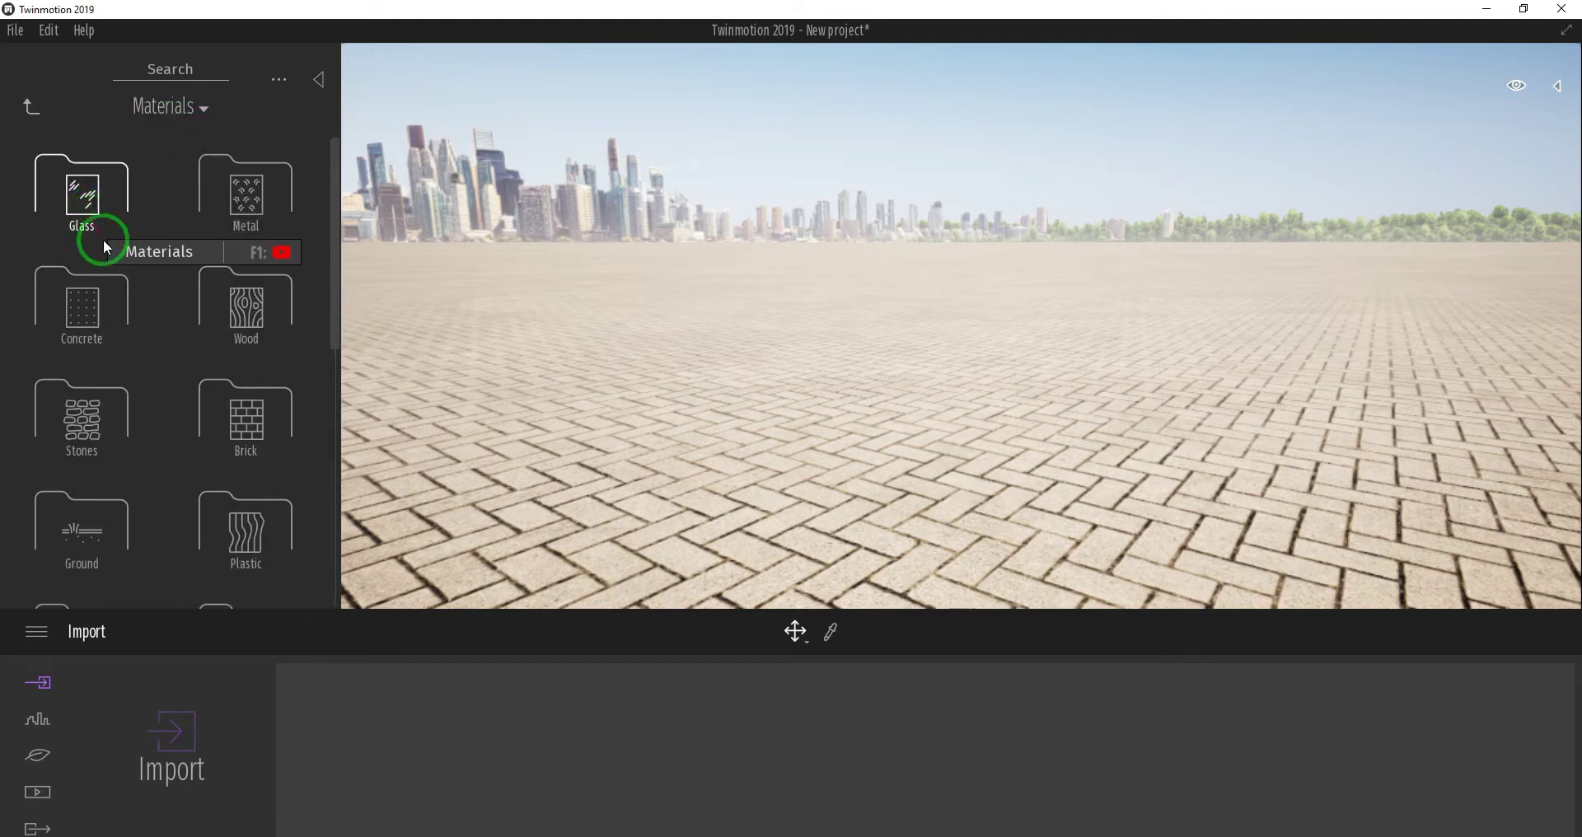
pyautogui.click(95, 542)
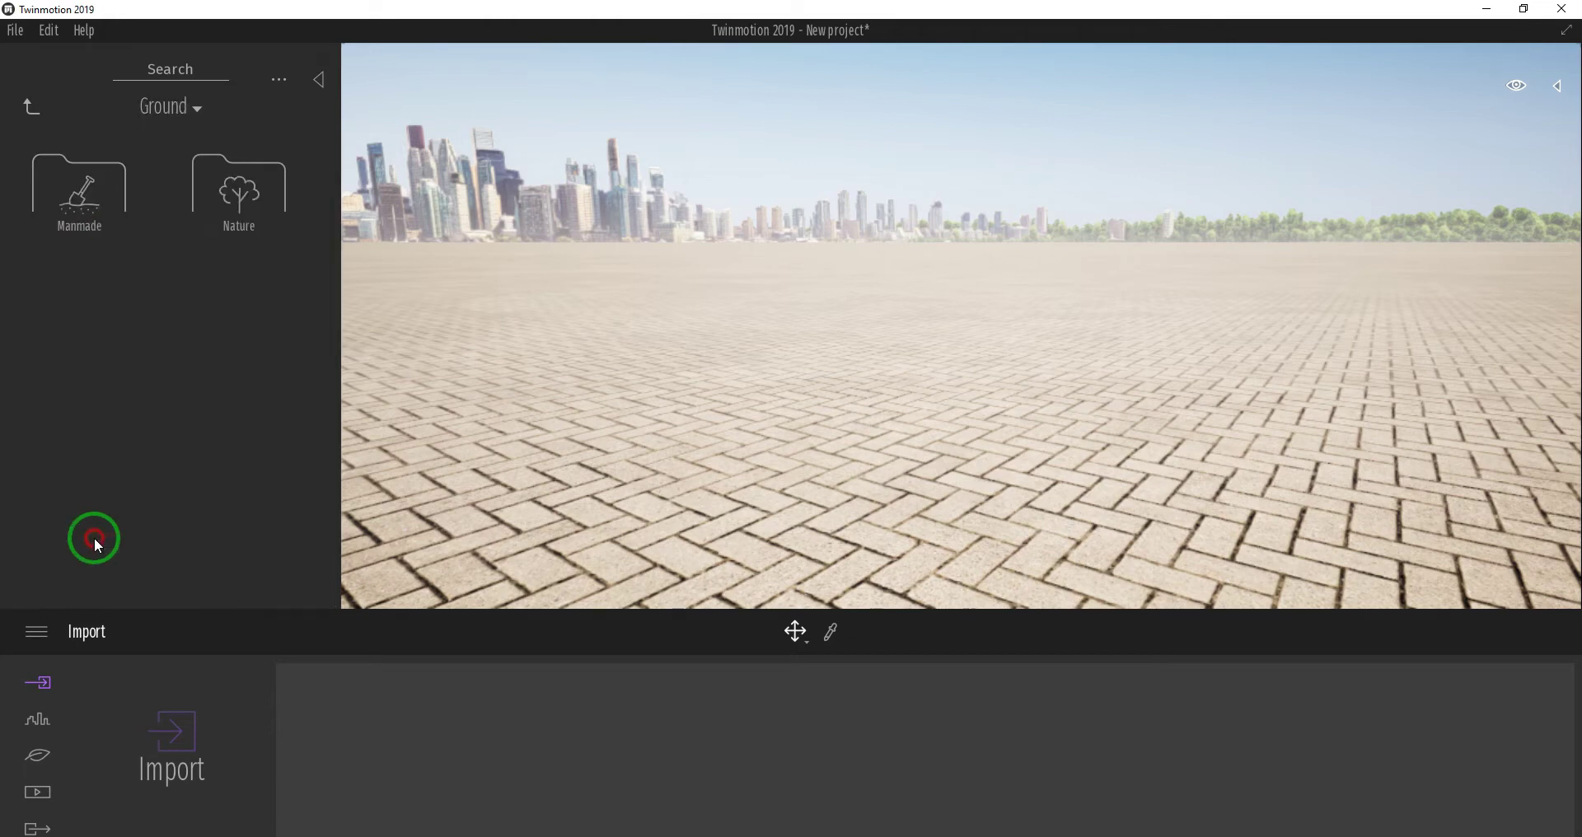
pyautogui.click(234, 211)
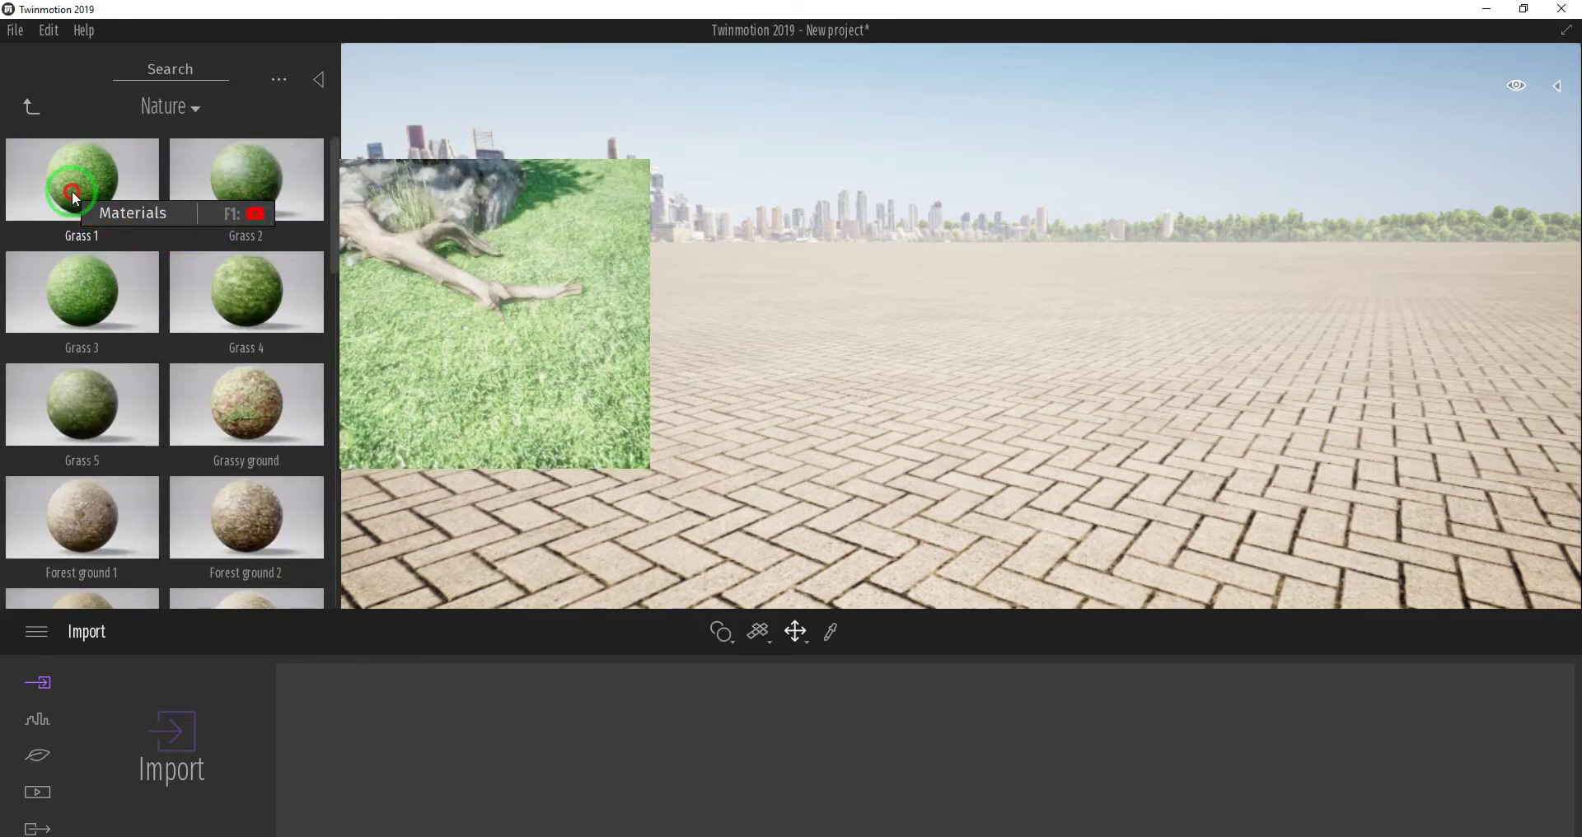
pyautogui.moveTo(72, 190); pyautogui.dragTo(808, 403)
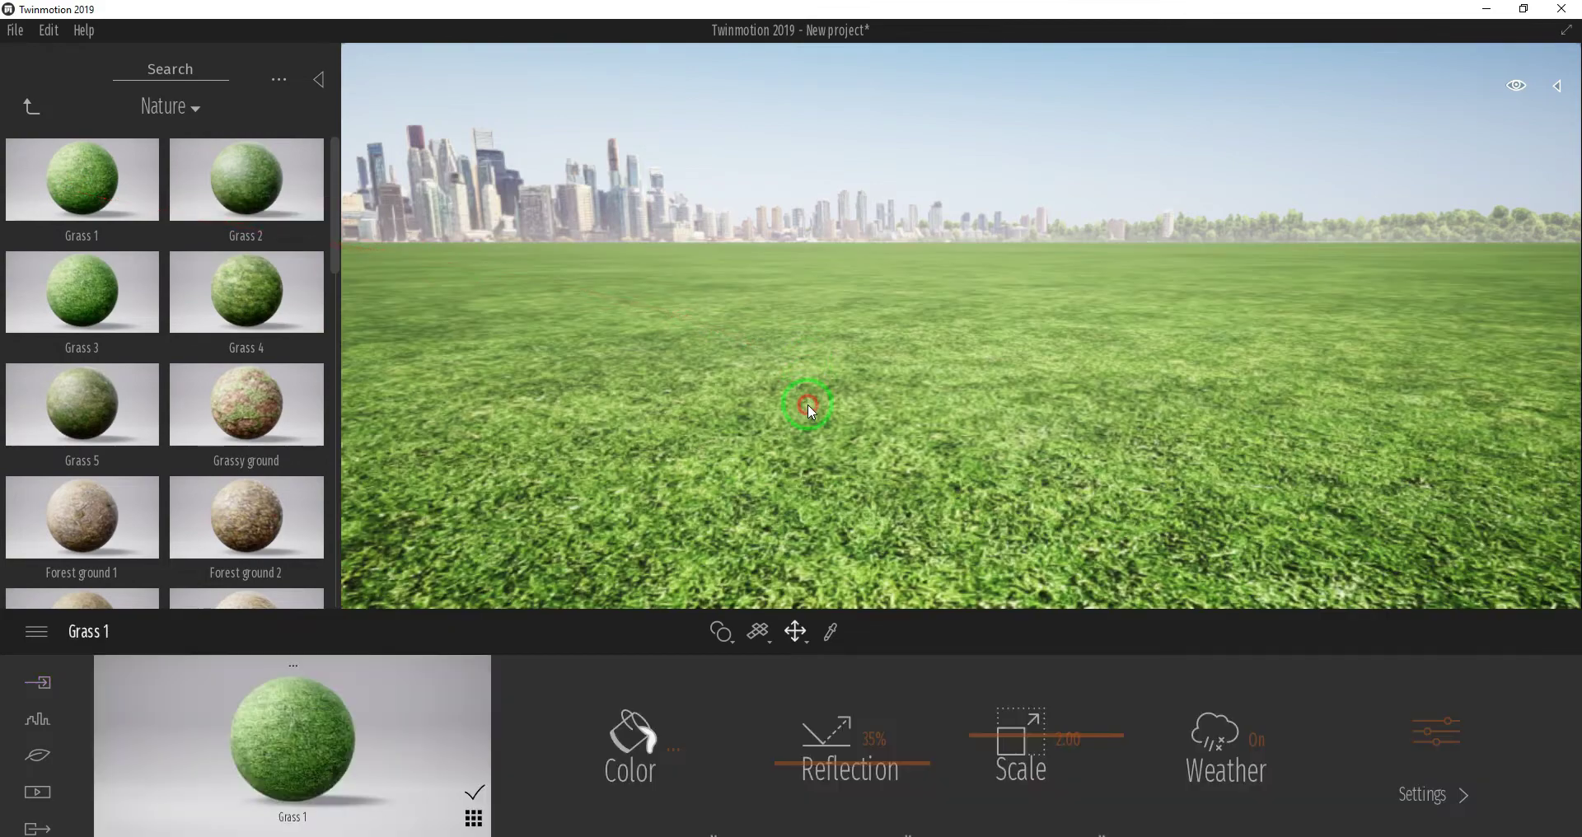
# Replace the ground material with Grass 3
pyautogui.scroll(-3, 858, 385)
pyautogui.moveTo(856, 388); pyautogui.dragTo(840, 402, button='right')
pyautogui.moveTo(105, 310); pyautogui.dragTo(930, 453)
pyautogui.scroll(5, 1060, 446)
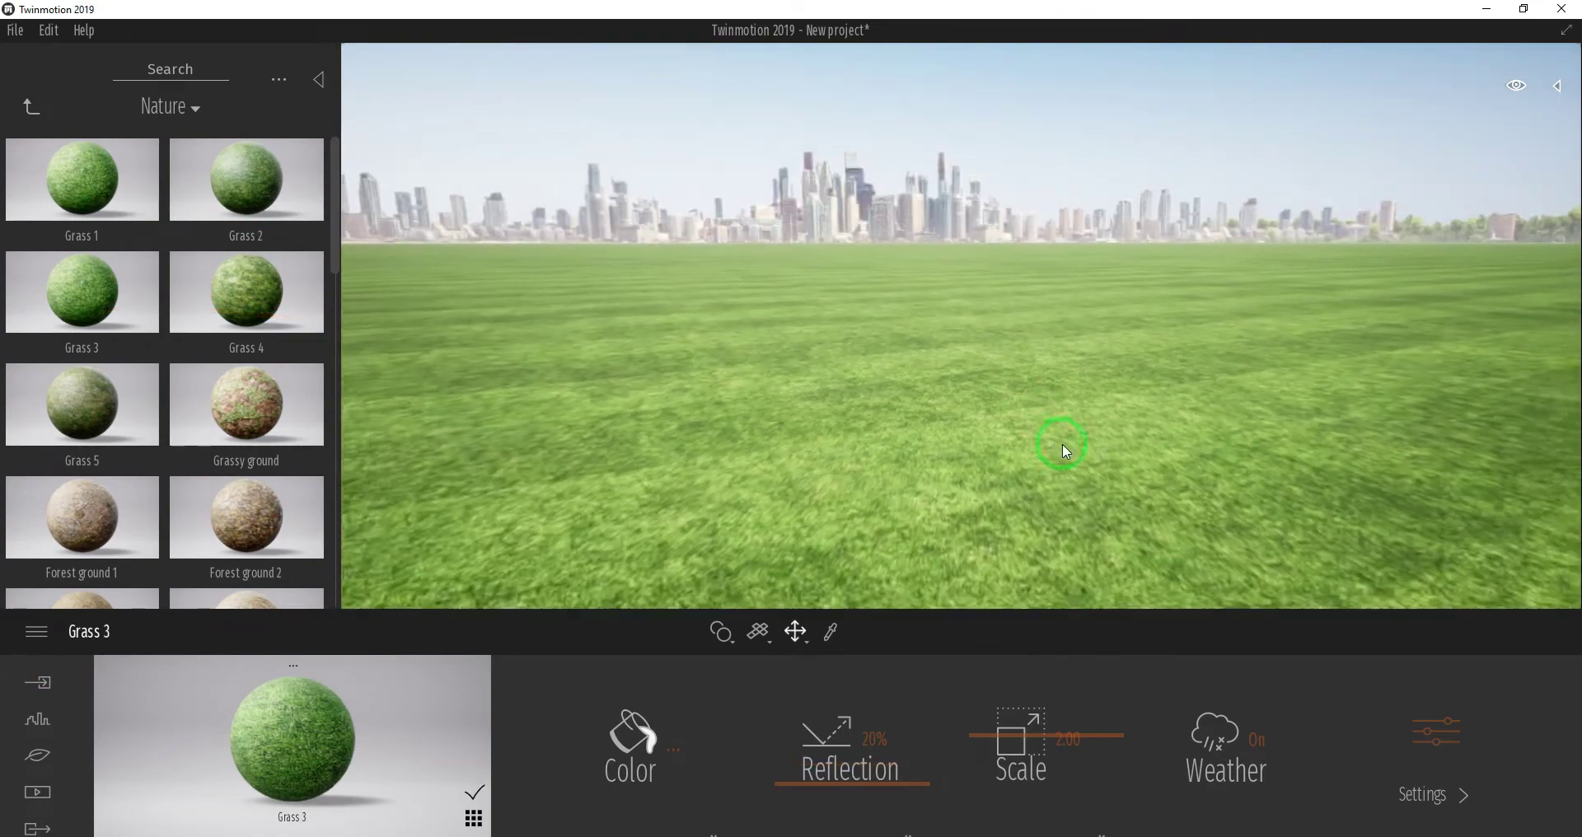
# Place two Setes benches from the City furniture near each other on the grass
pyautogui.click(31, 107)
pyautogui.click(31, 106)
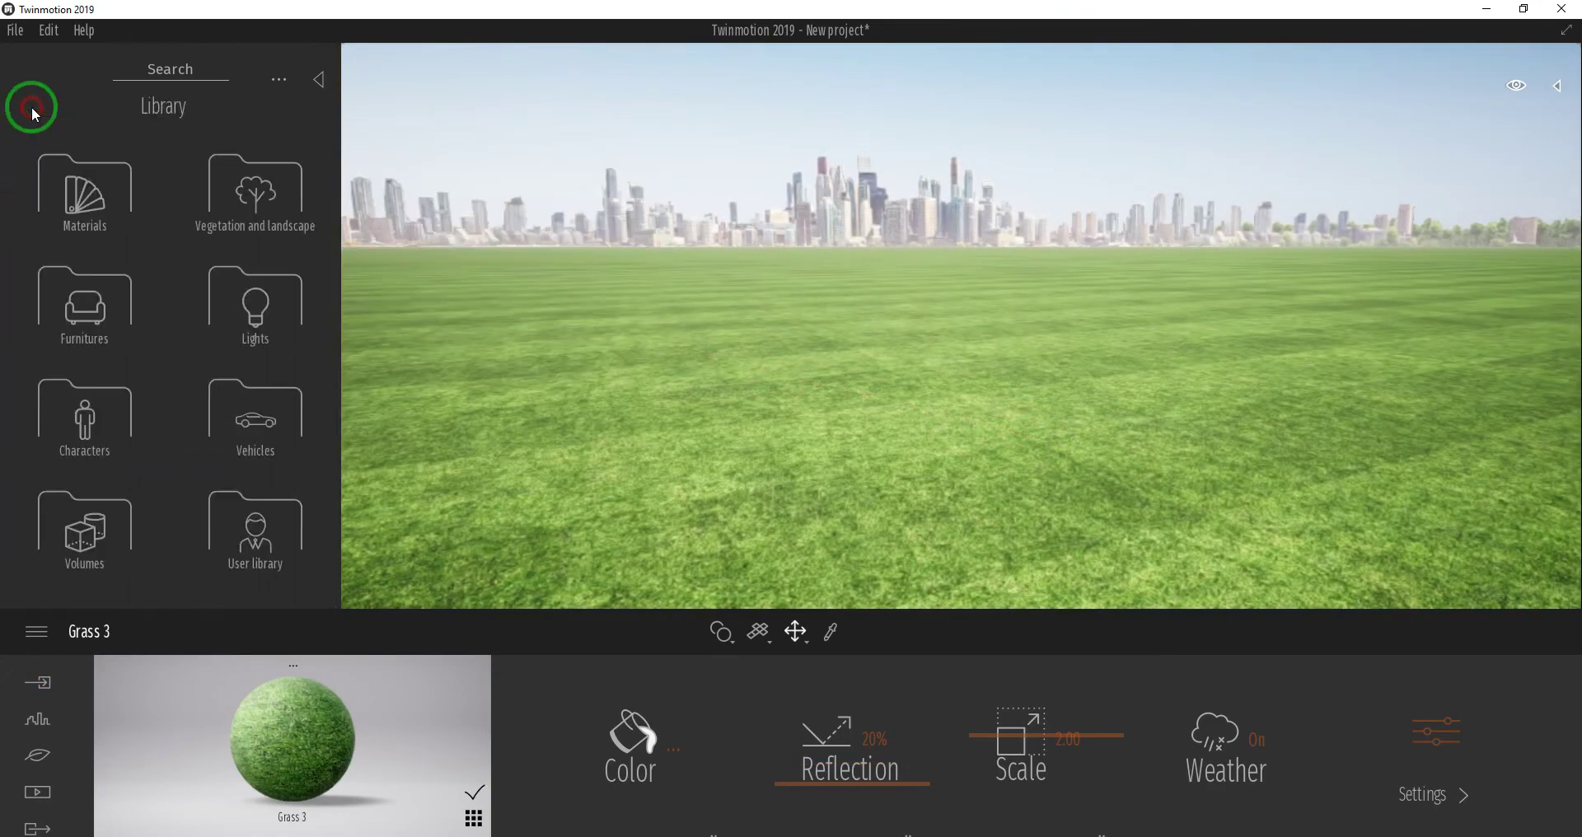
pyautogui.moveTo(664, 422); pyautogui.dragTo(659, 420, button='right')
pyautogui.click(83, 301)
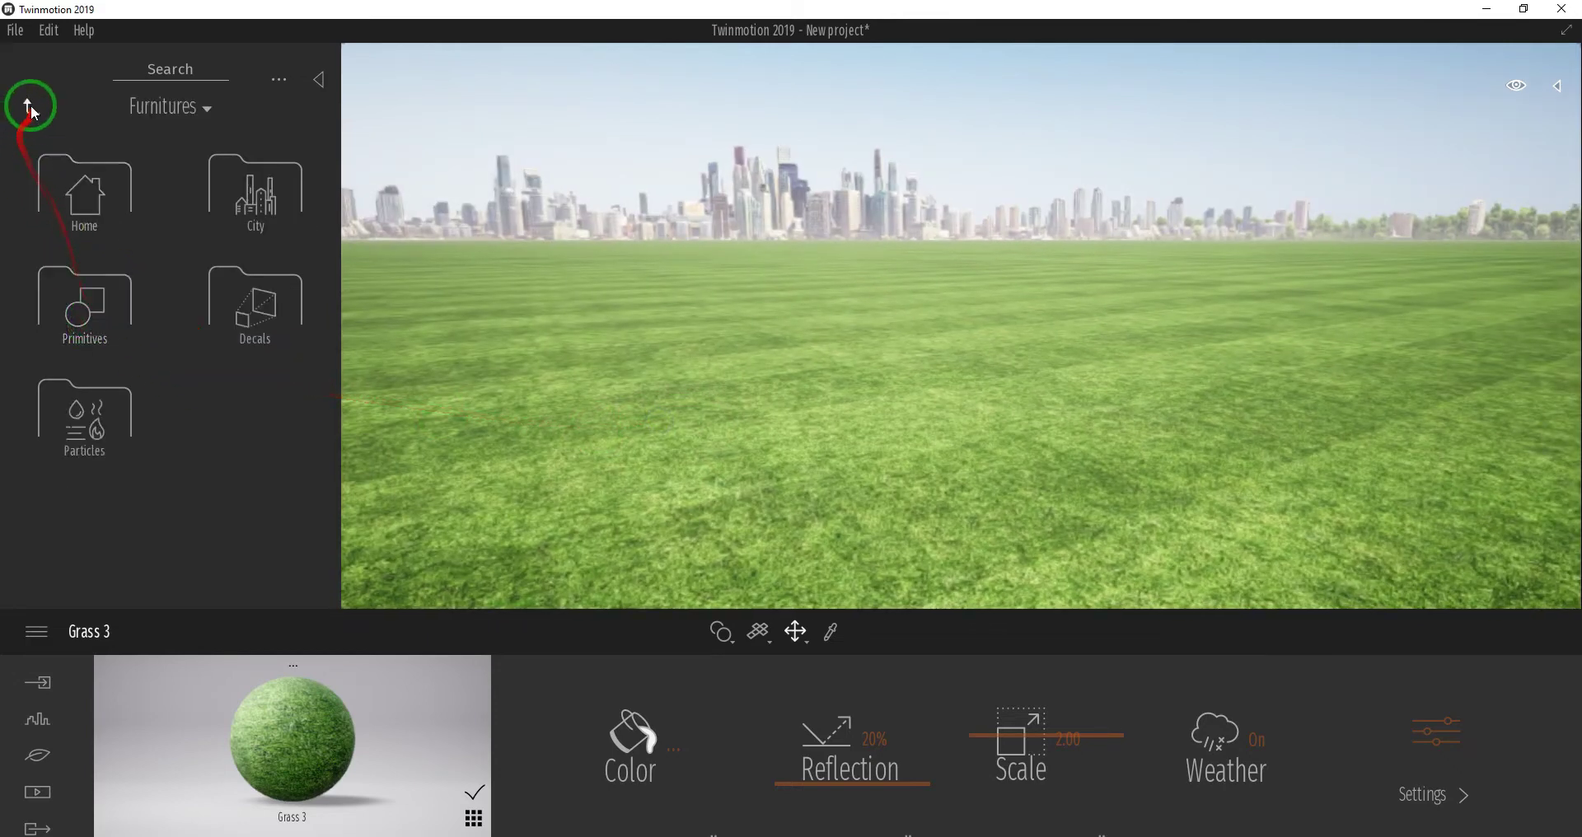
pyautogui.click(30, 103)
pyautogui.click(93, 322)
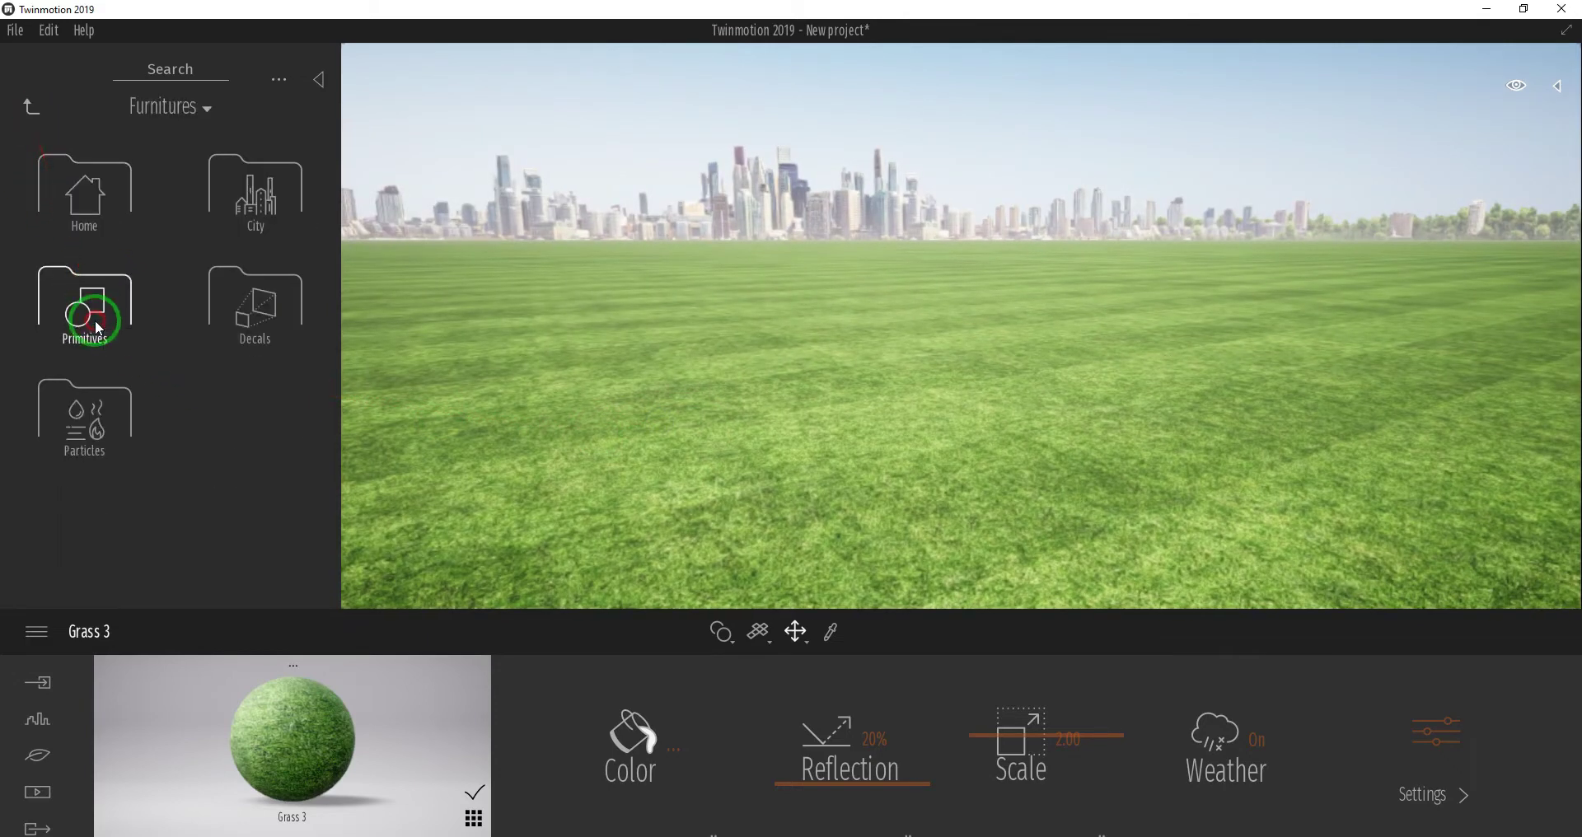
pyautogui.click(242, 210)
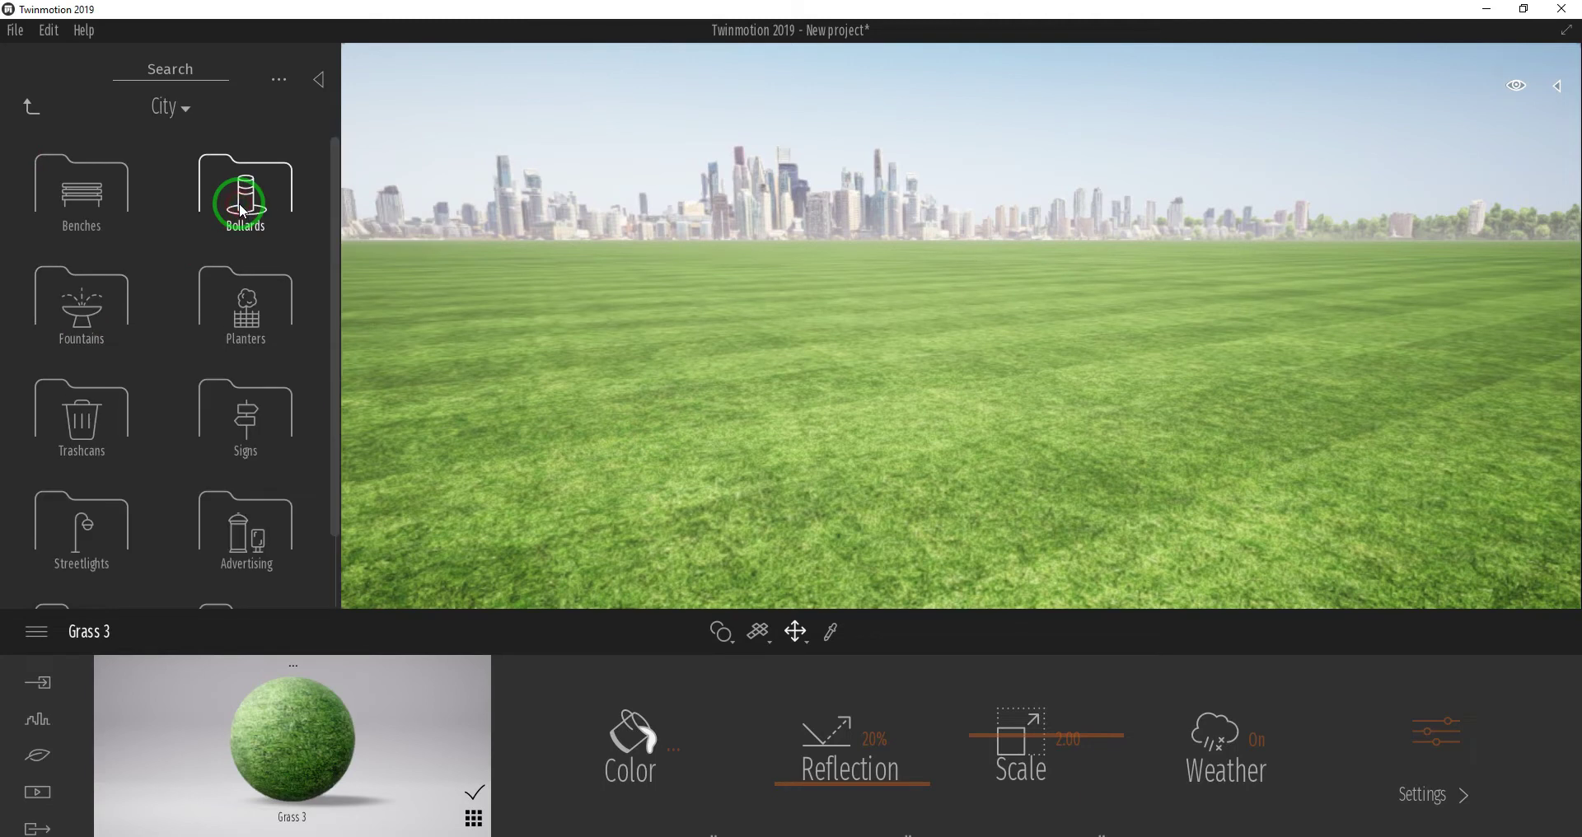
pyautogui.click(91, 183)
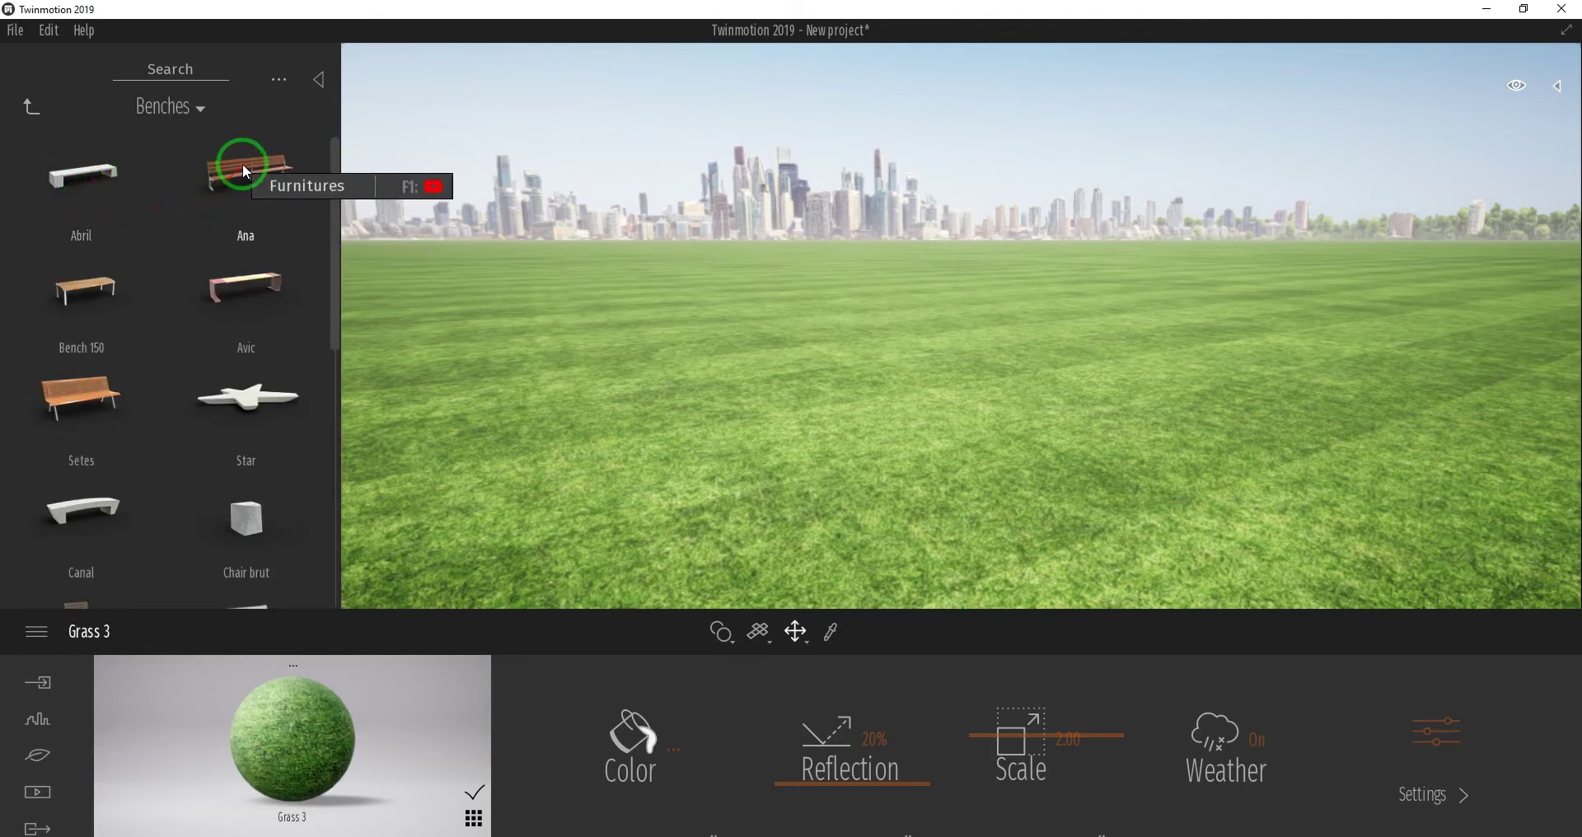
pyautogui.click(80, 393)
pyautogui.click(769, 435)
pyautogui.click(877, 503)
pyautogui.moveTo(878, 503); pyautogui.dragTo(890, 481)
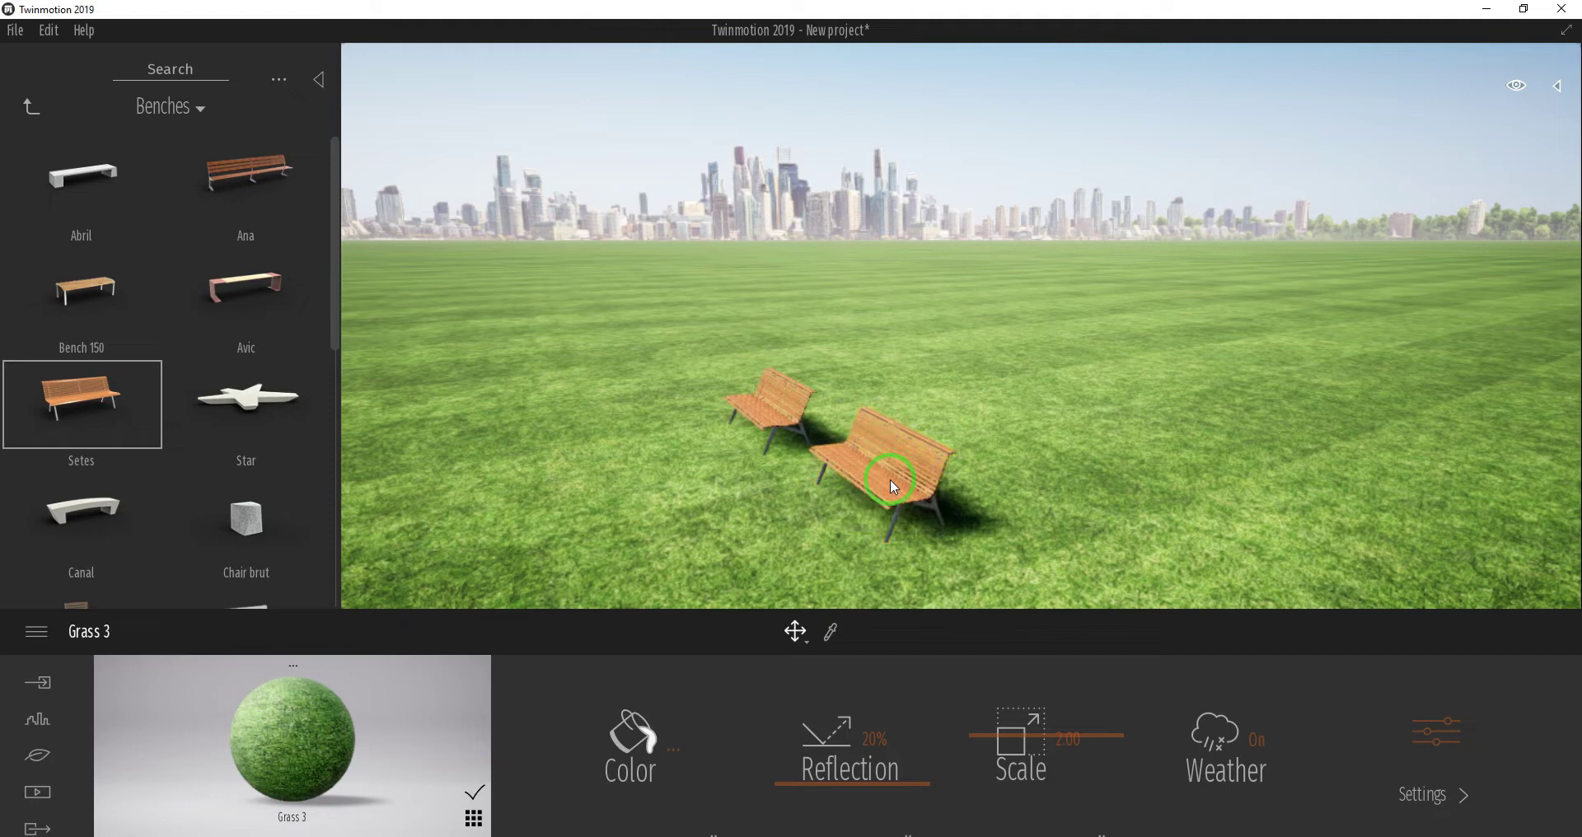
# Delete the Setes bench nearer to the camera
pyautogui.click(890, 478)
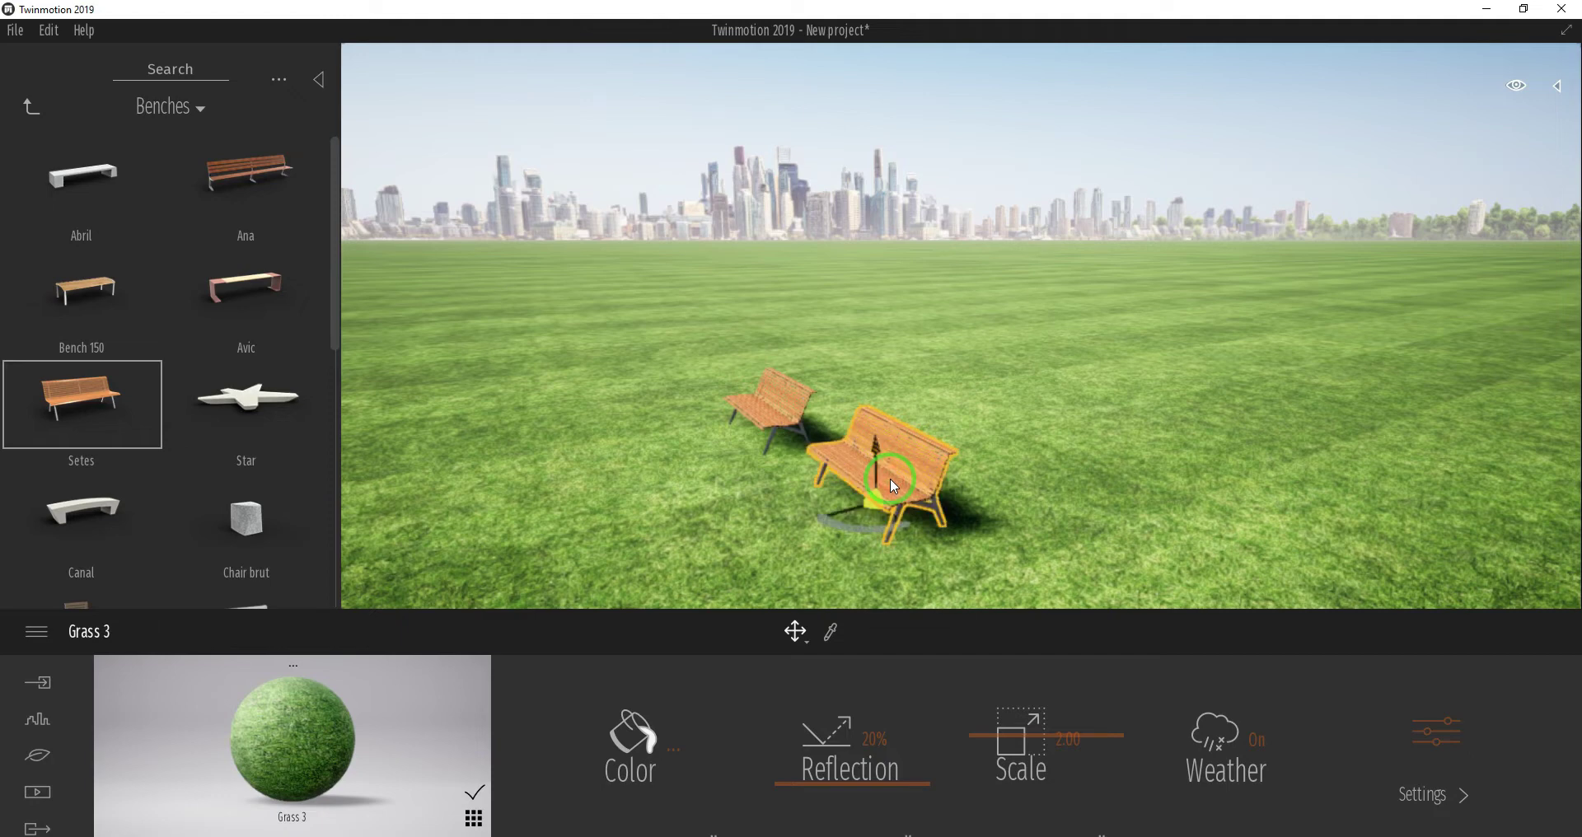
pyautogui.press('Delete')
pyautogui.moveTo(758, 501); pyautogui.dragTo(789, 497, button='middle')
pyautogui.moveTo(790, 497); pyautogui.dragTo(822, 487, button='right')
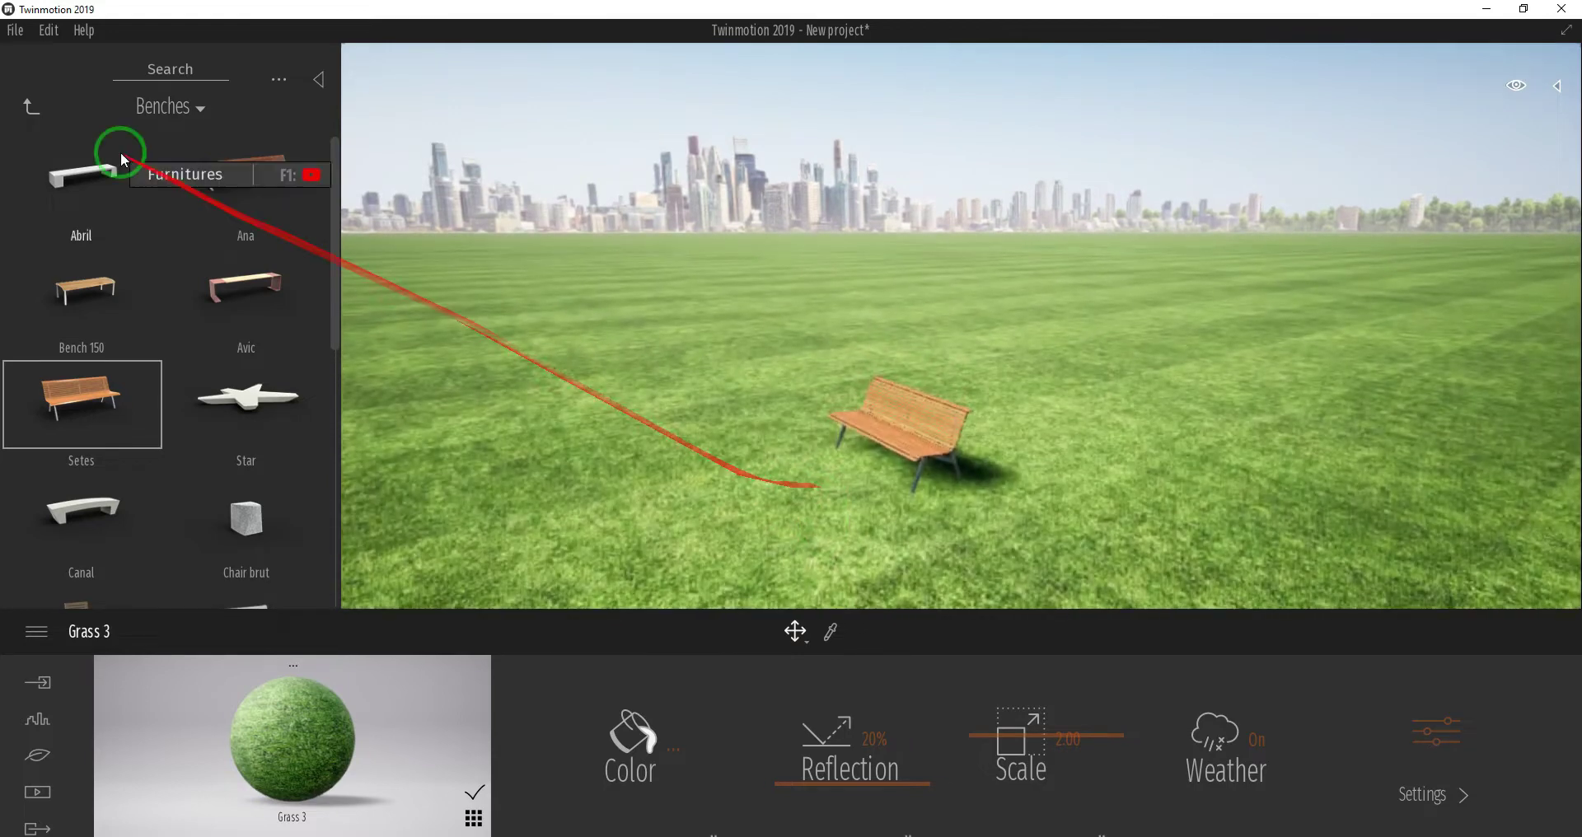
# Place a Blackgum 1 tree on the grass just behind the bench
pyautogui.click(32, 107)
pyautogui.click(31, 106)
pyautogui.click(295, 218)
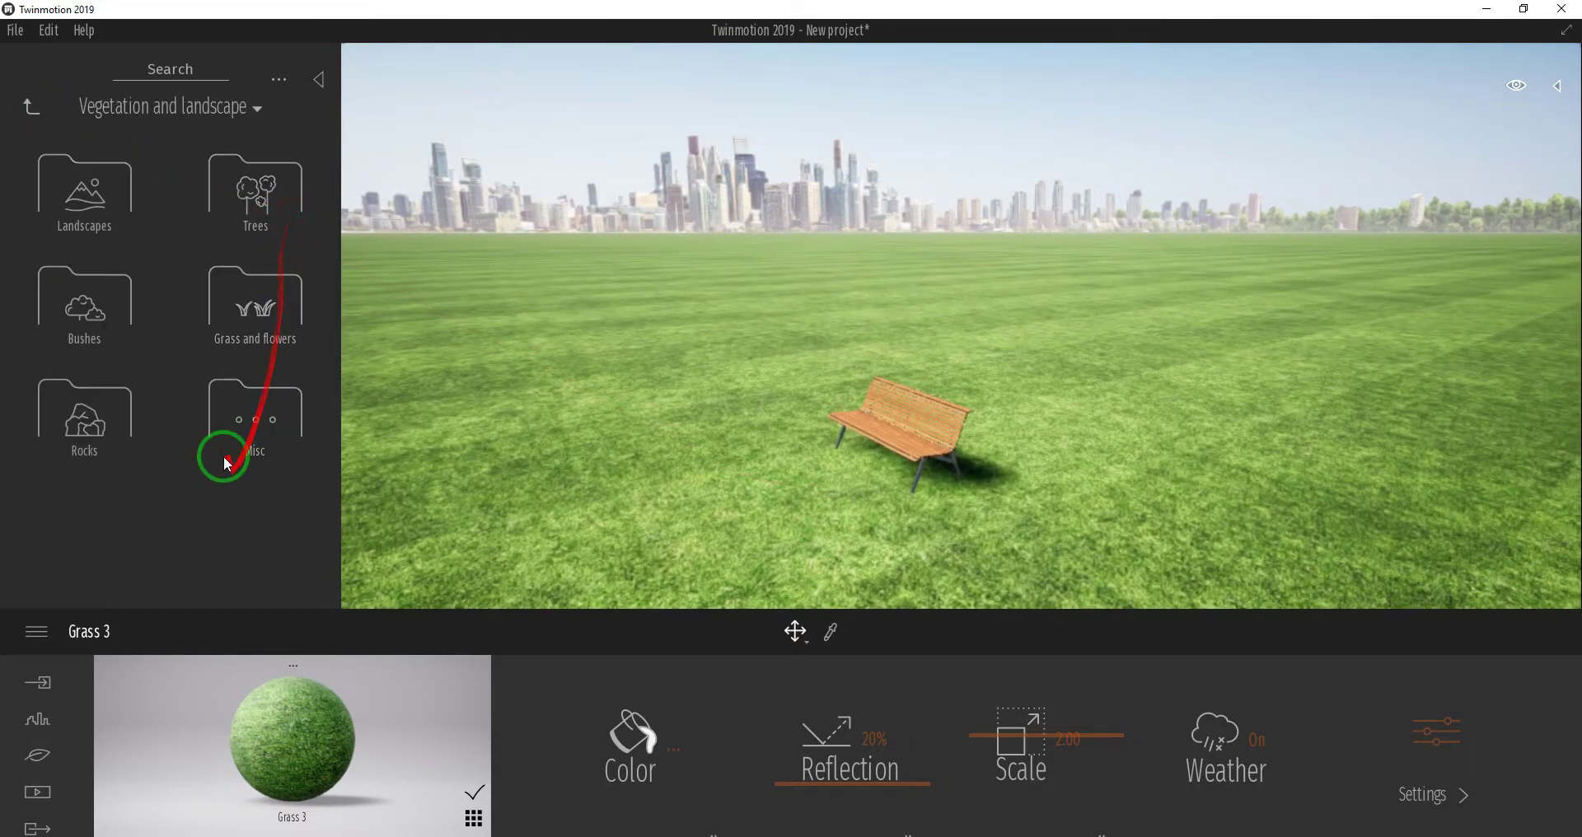
pyautogui.click(249, 218)
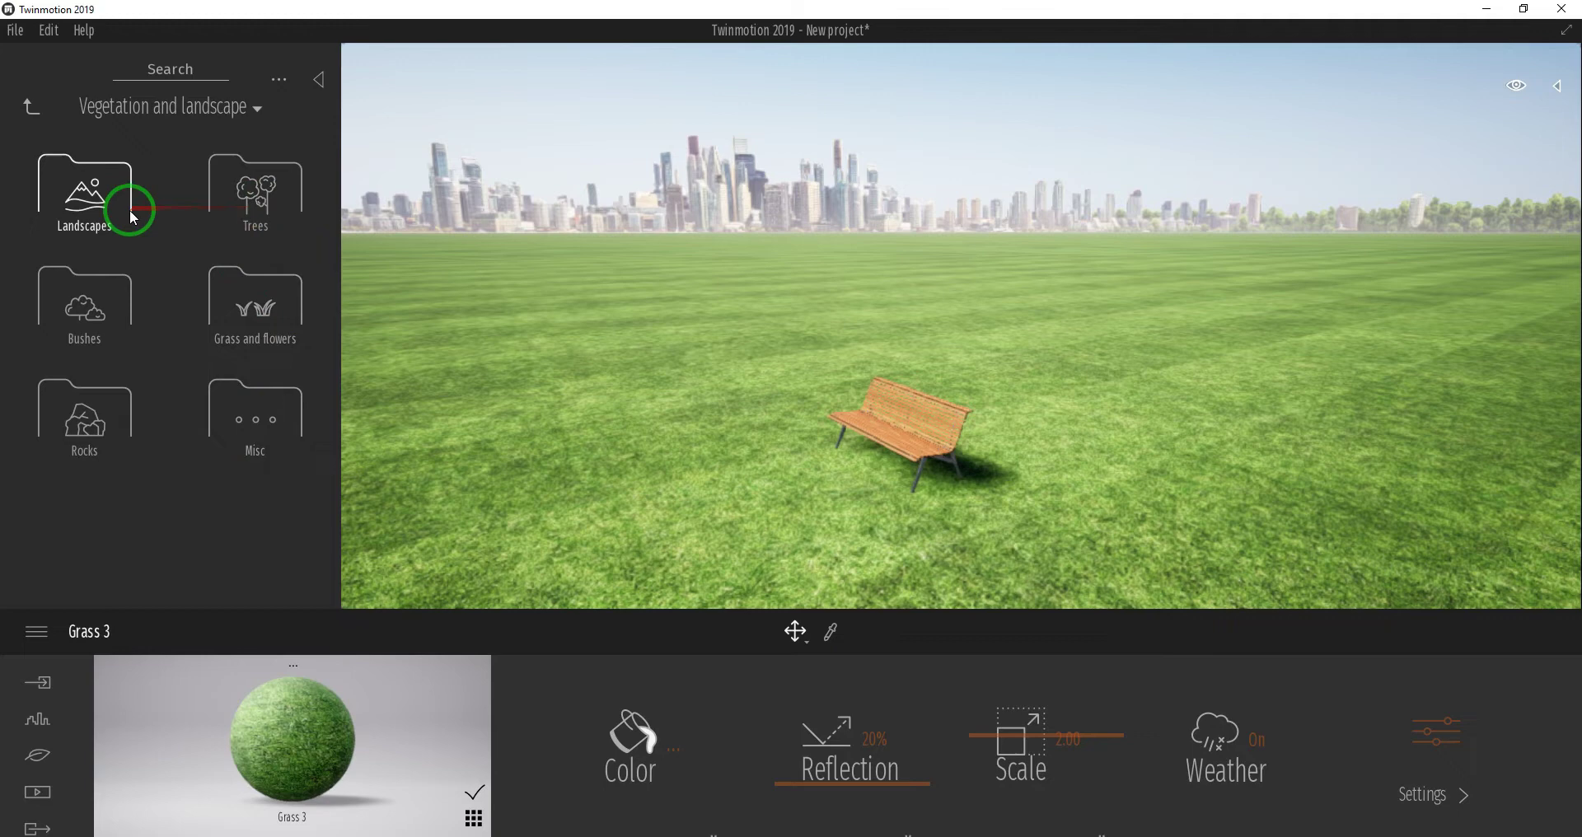
pyautogui.moveTo(97, 223); pyautogui.dragTo(826, 389)
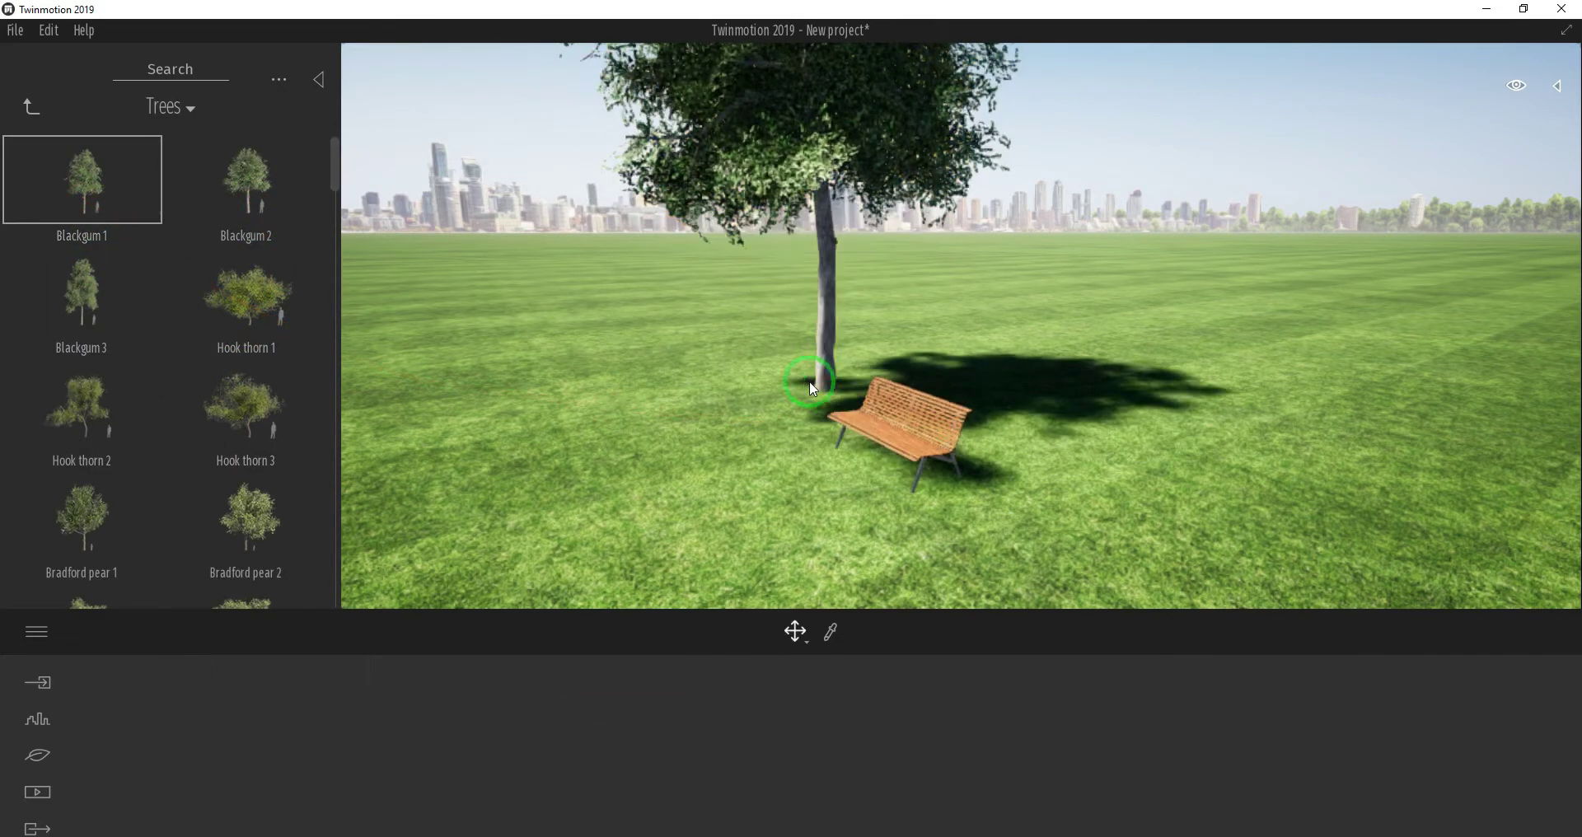
pyautogui.keyDown('shift'); pyautogui.moveTo(790, 452); pyautogui.dragTo(38, 152, button='middle'); pyautogui.keyUp('shift')
# Place the human character Alex from the library on the grass beside the bench, without adding a second copy
pyautogui.click(31, 107)
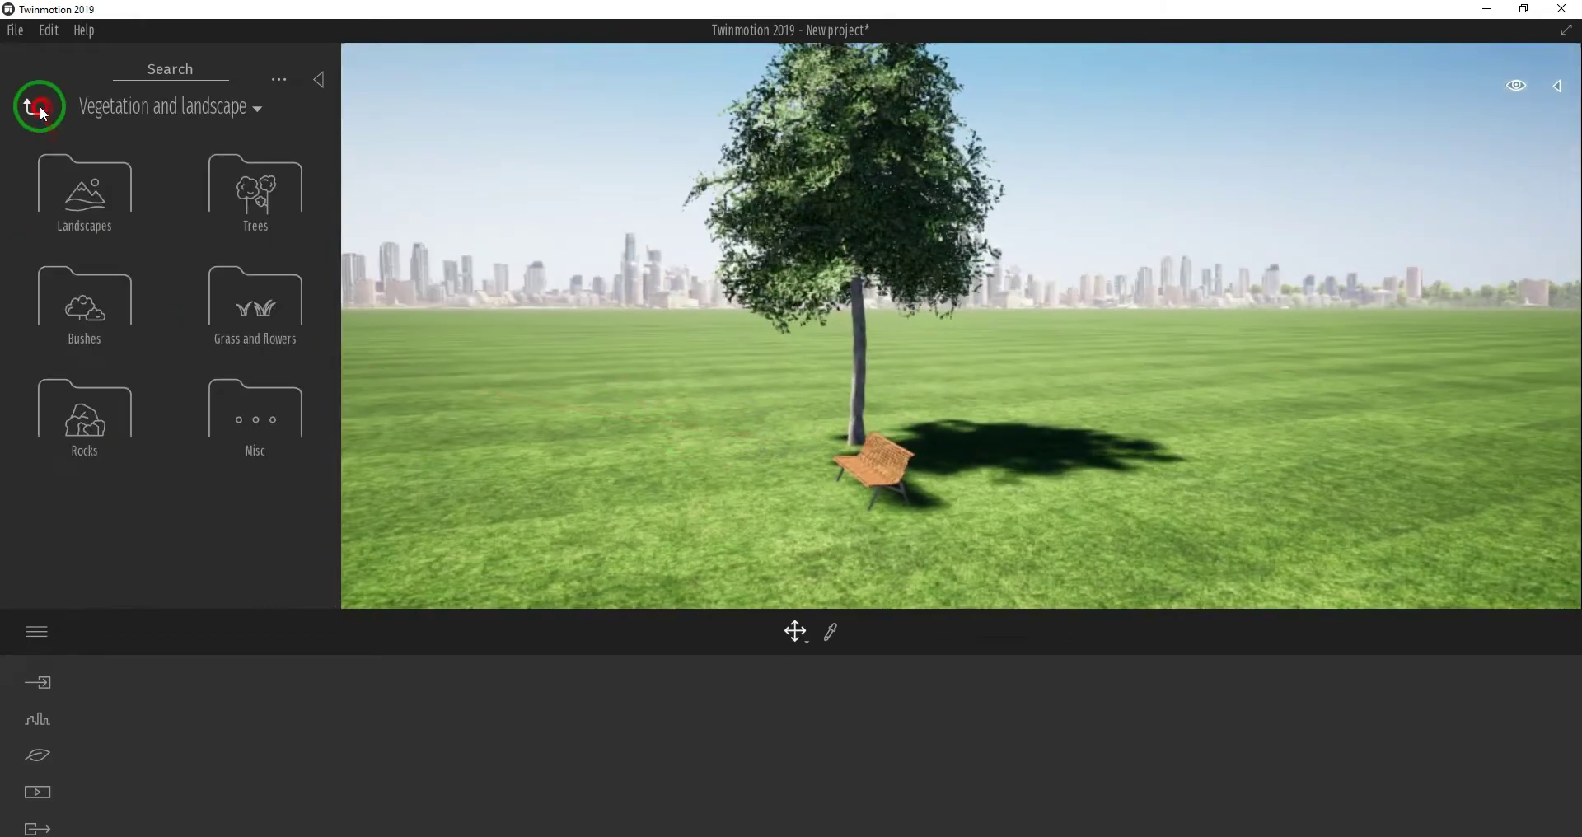
pyautogui.click(31, 106)
pyautogui.click(94, 421)
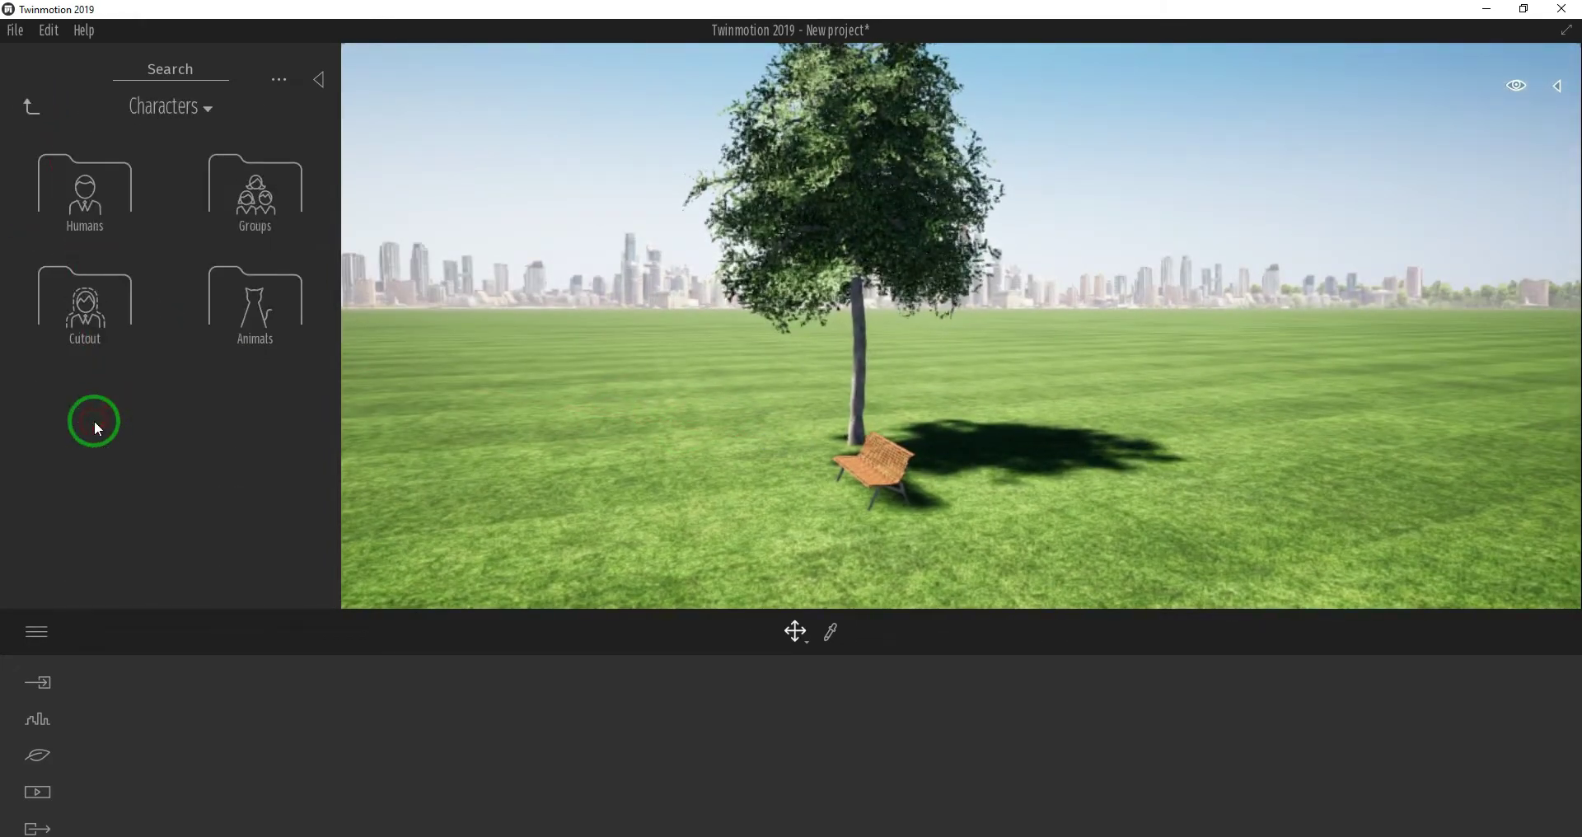
pyautogui.click(81, 215)
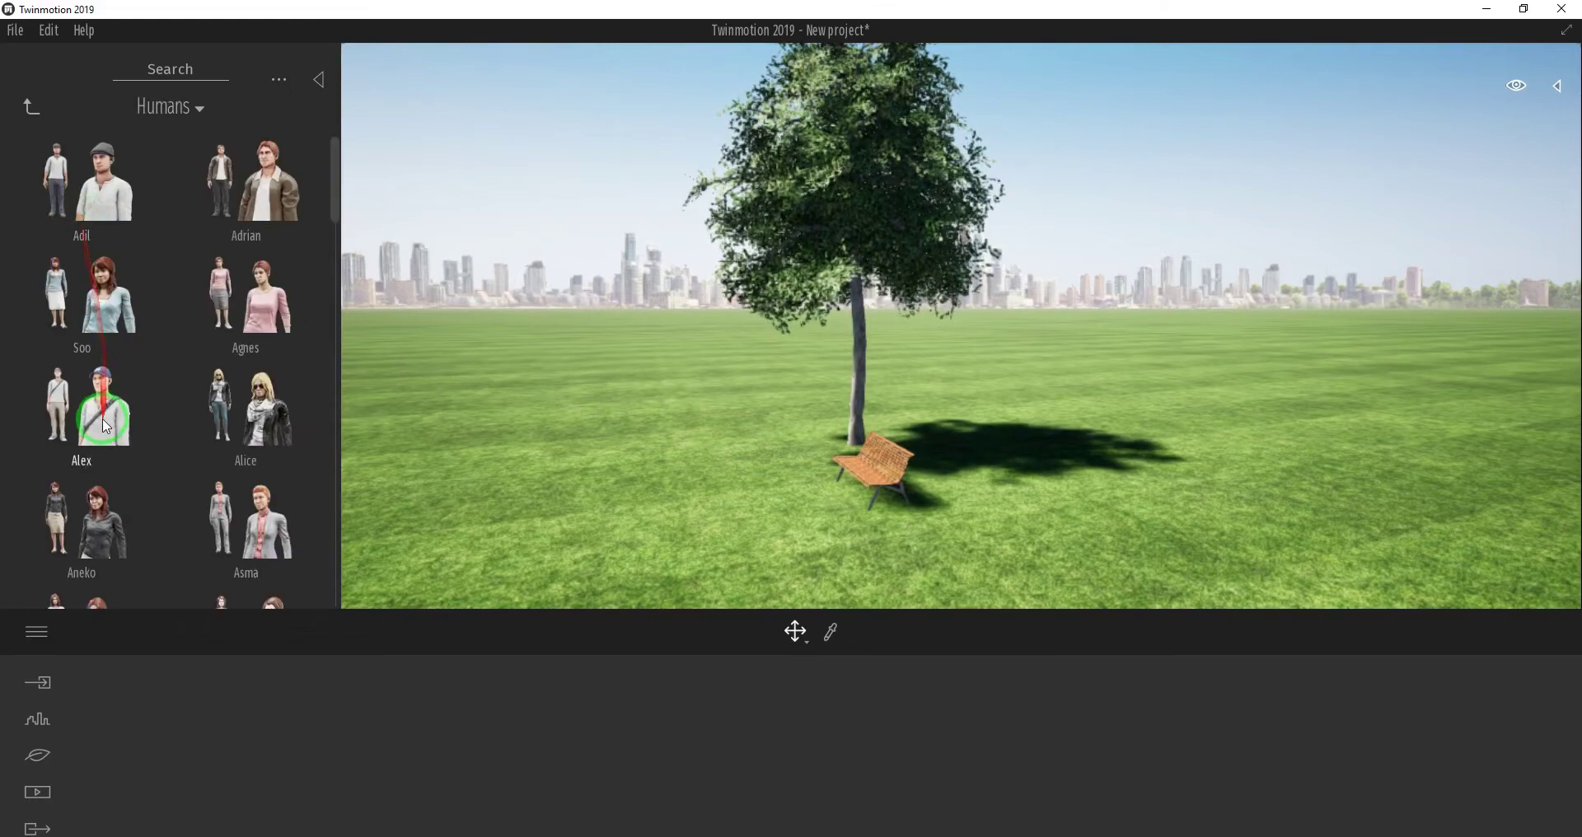
pyautogui.moveTo(83, 408); pyautogui.dragTo(828, 500)
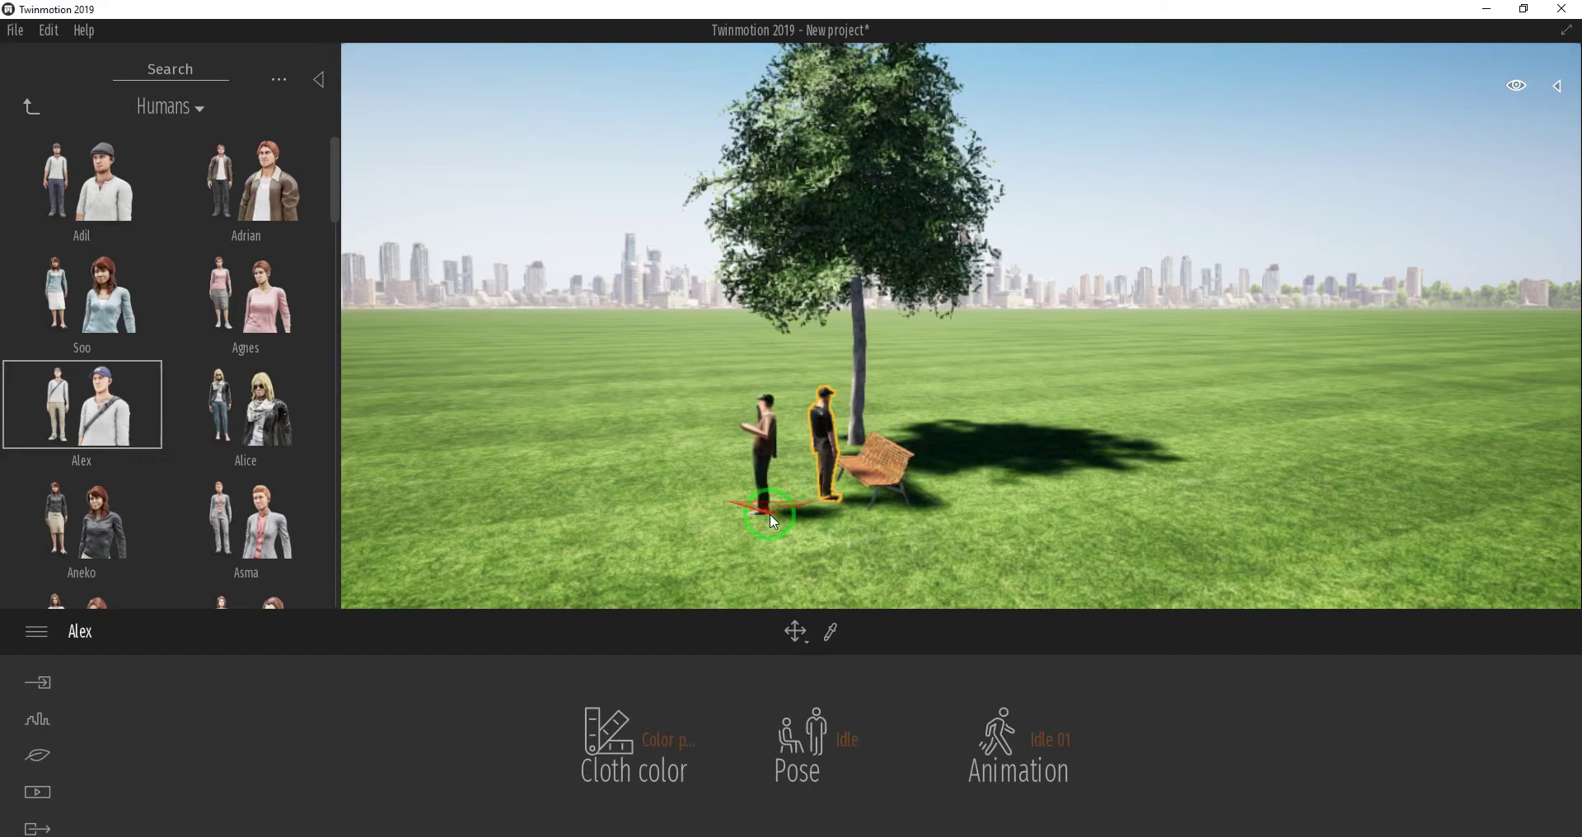
pyautogui.press('Escape')
pyautogui.moveTo(793, 518); pyautogui.dragTo(794, 518, button='middle')
pyautogui.moveTo(796, 521); pyautogui.dragTo(38, 223)
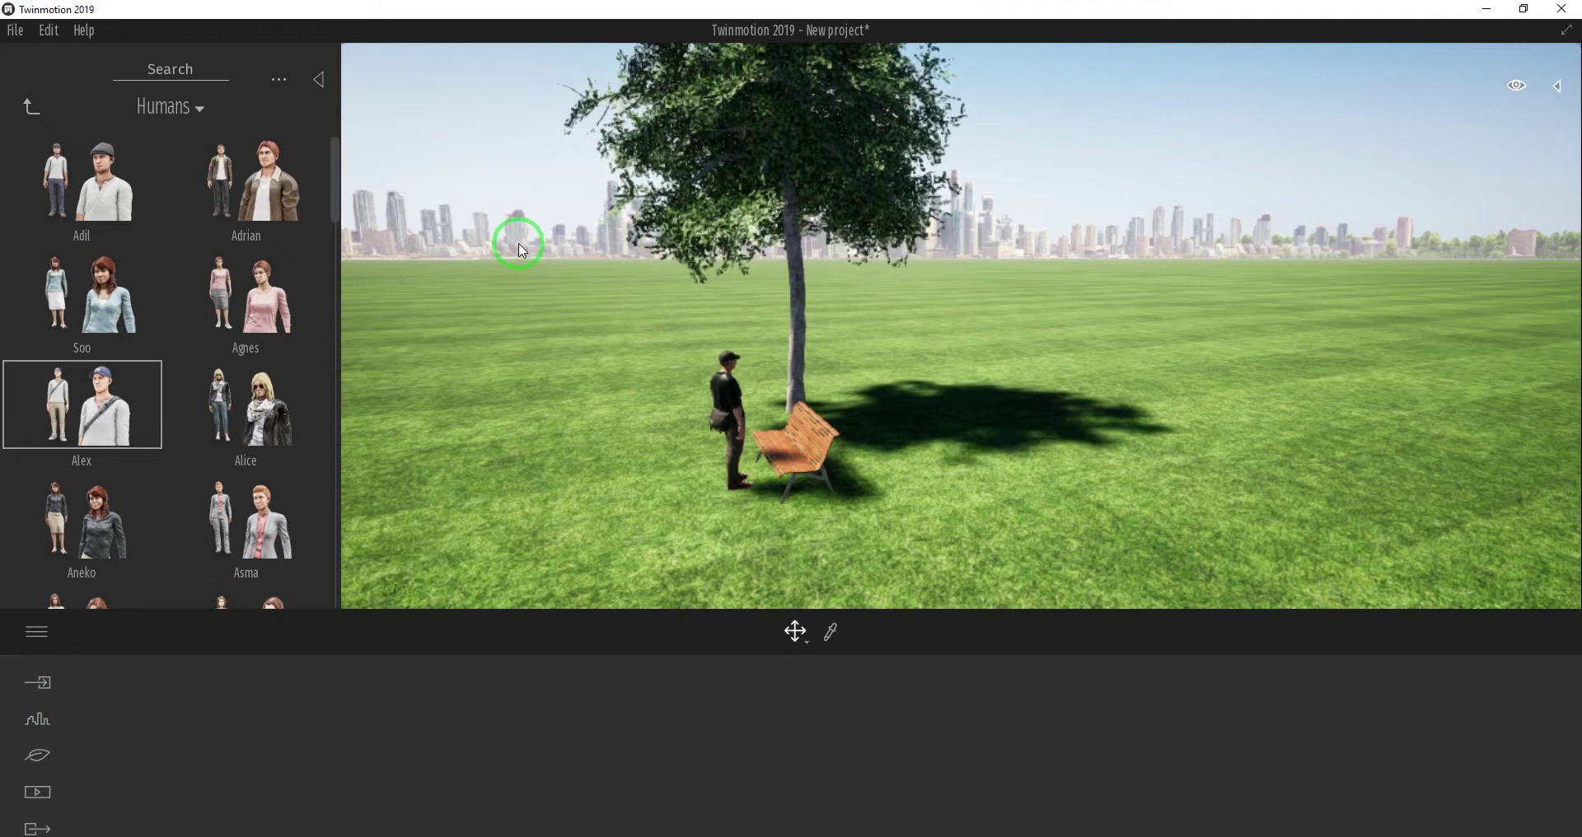
# Change the scene's background picture to Mountains
pyautogui.click(41, 727)
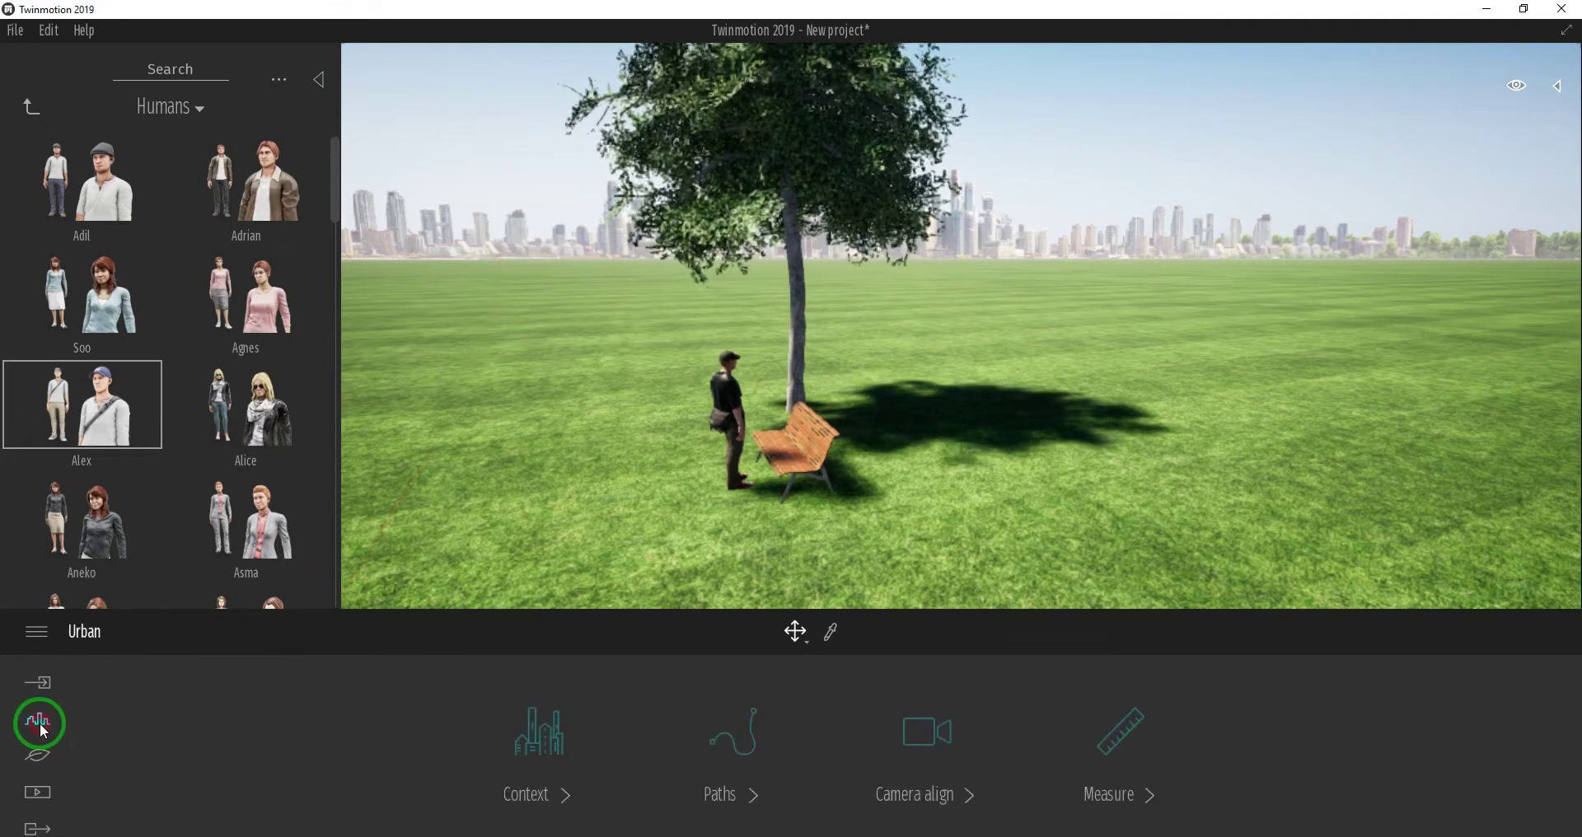
pyautogui.click(534, 725)
pyautogui.click(735, 731)
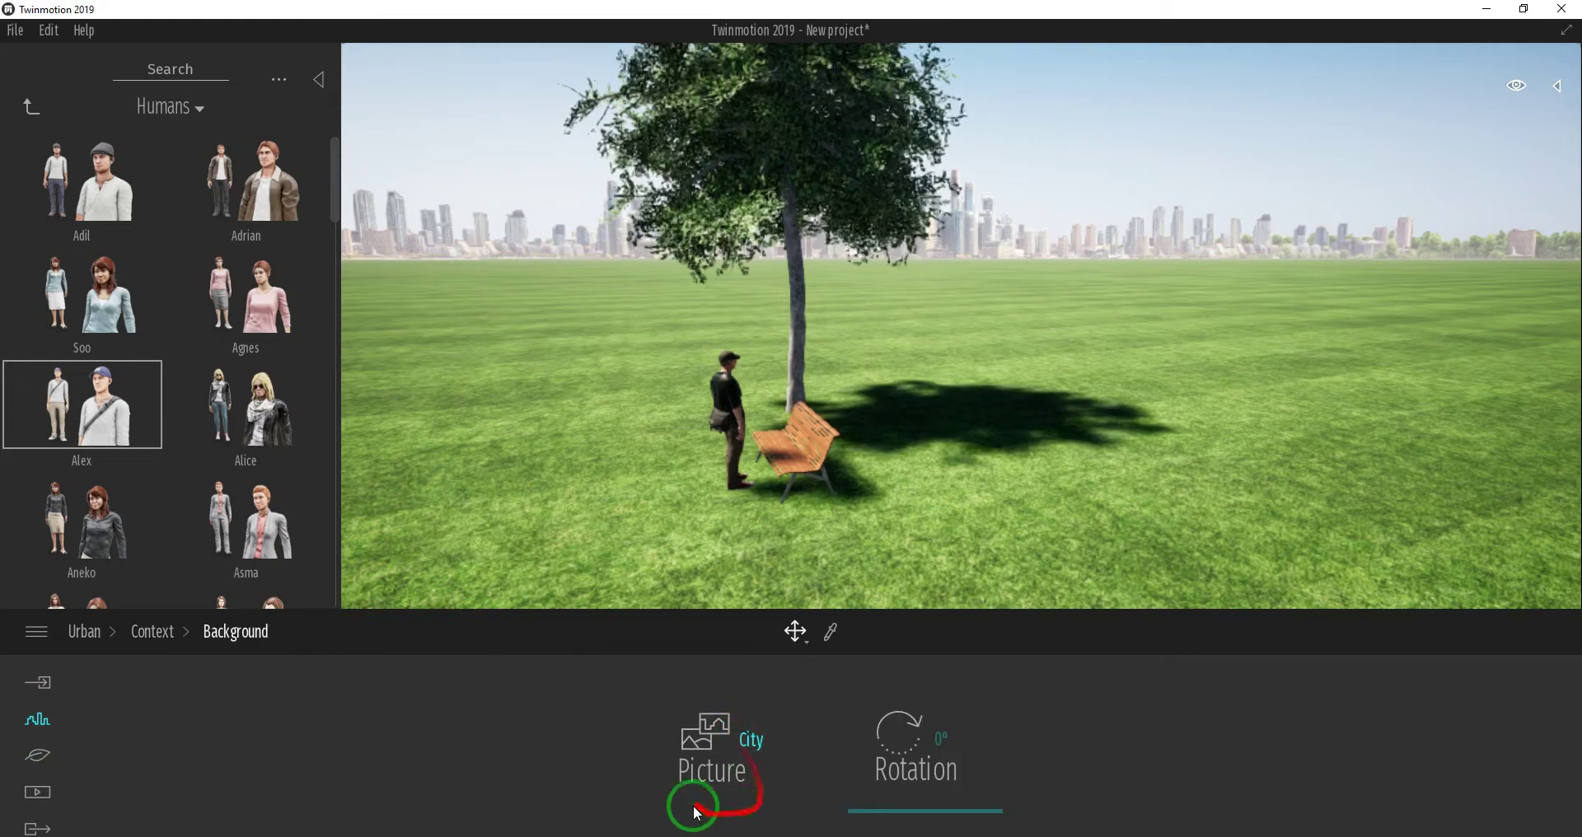
pyautogui.click(704, 746)
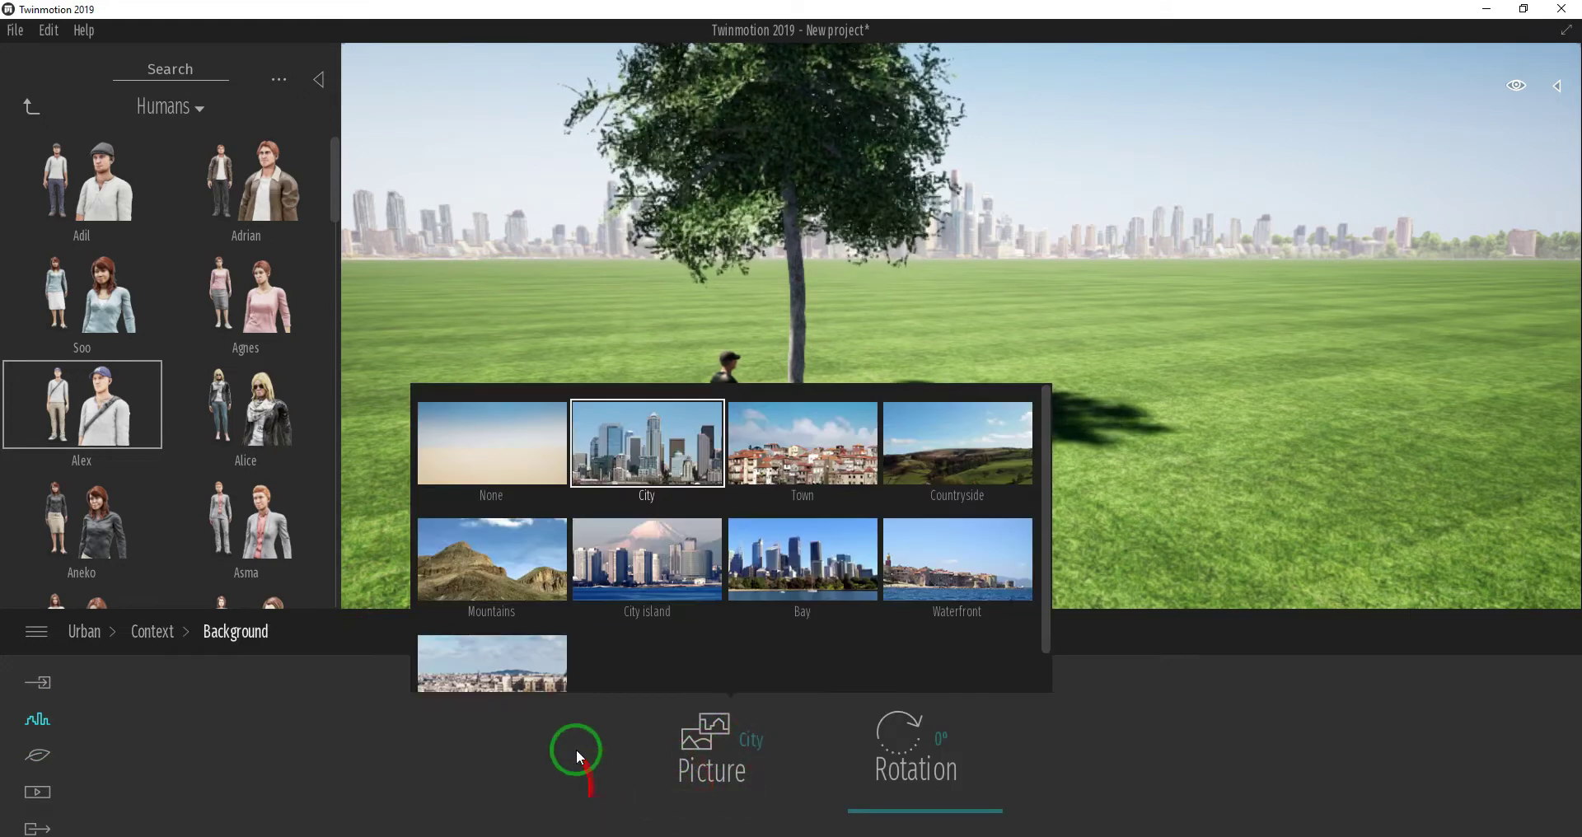
pyautogui.click(521, 577)
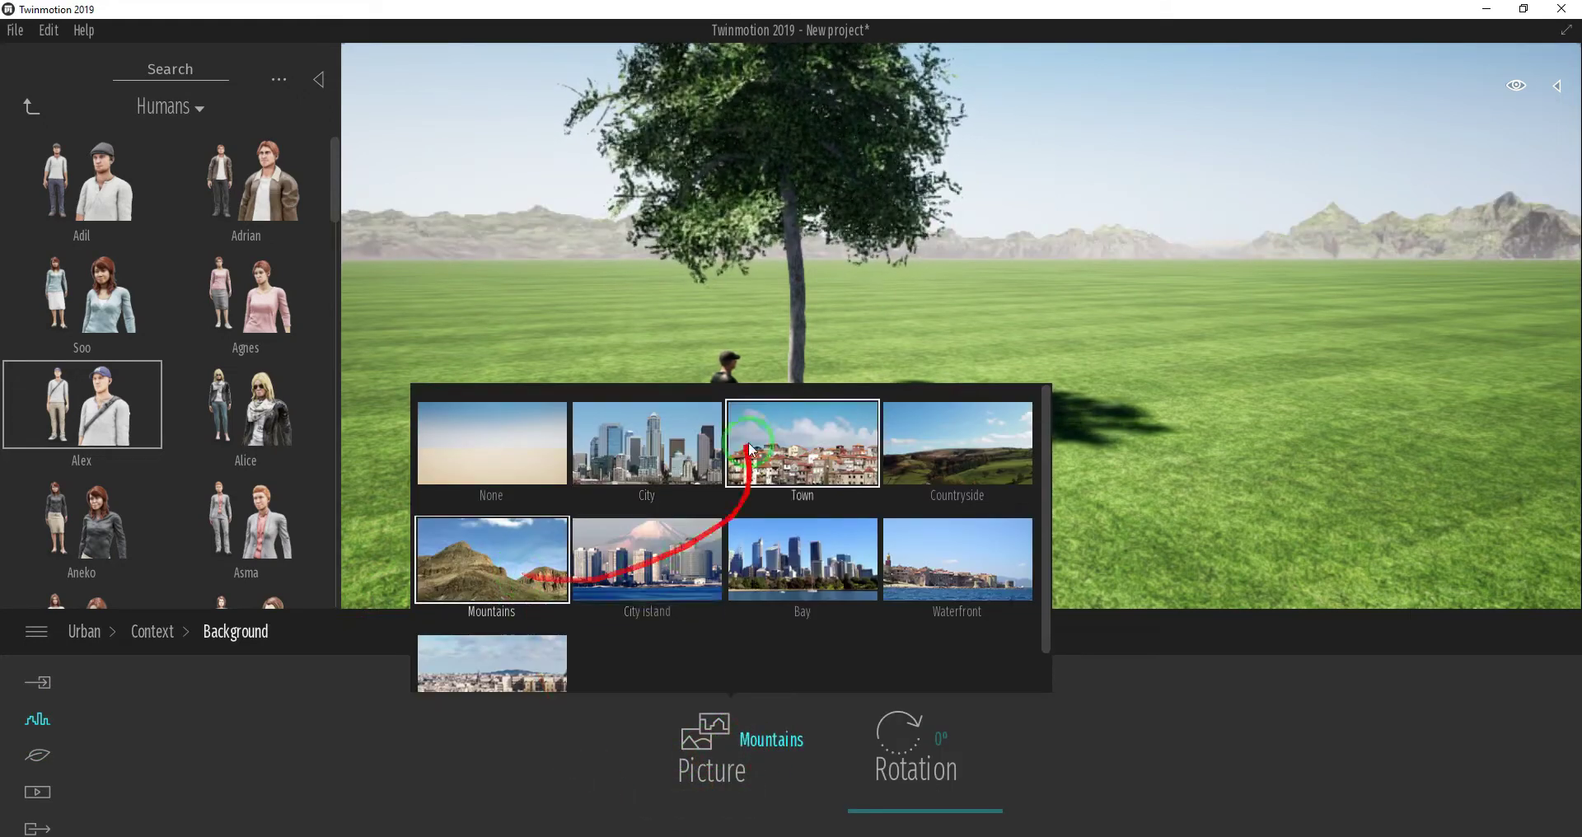
pyautogui.scroll(3, 615, 417)
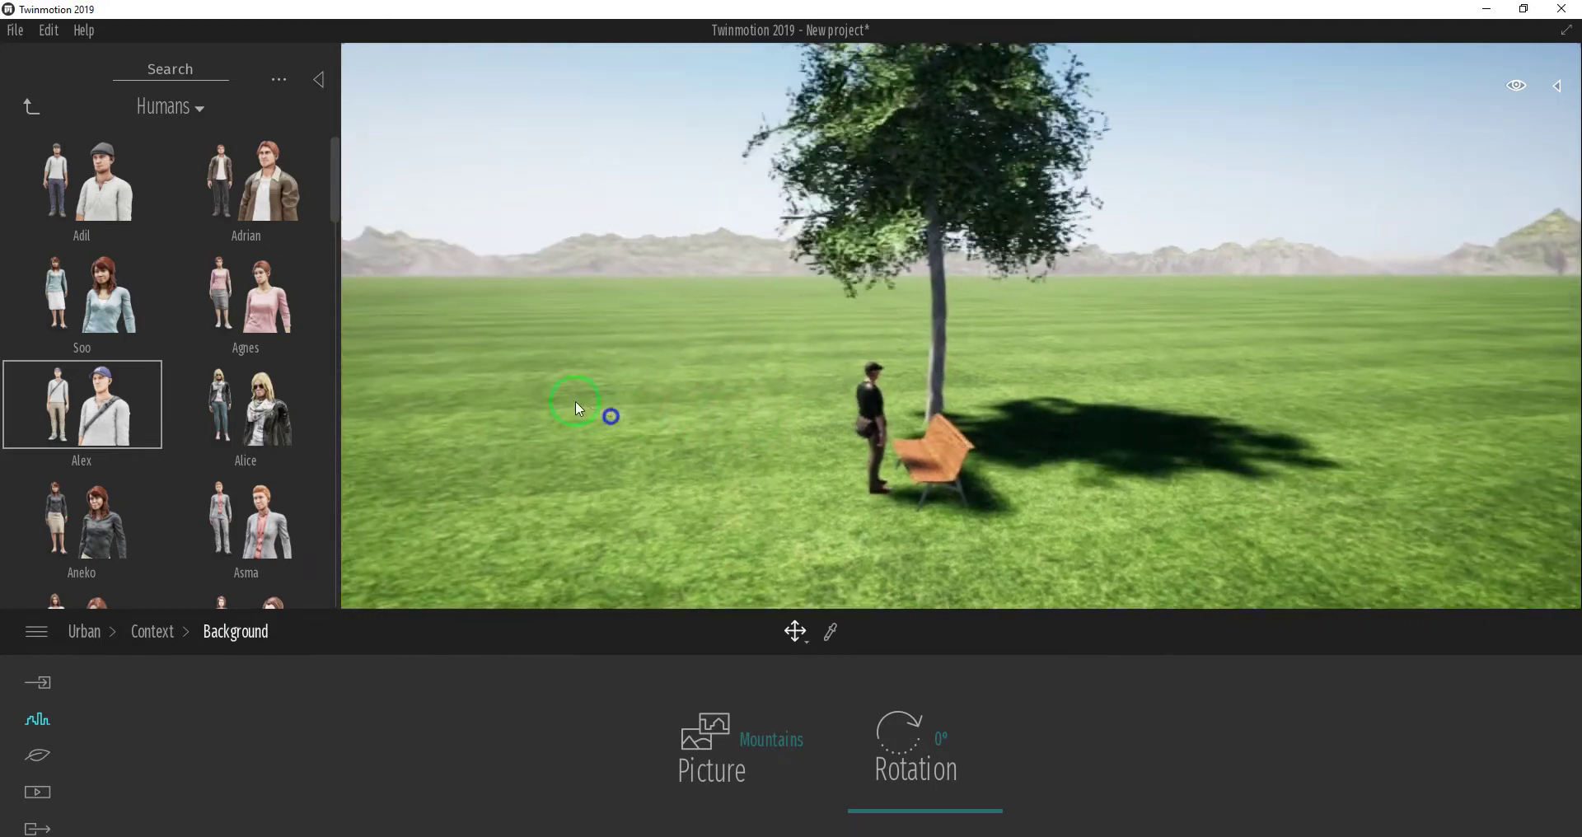
# Collapse the library and adjust the weather to a partly cloudy sky over green summer grass
pyautogui.click(318, 80)
pyautogui.moveTo(536, 269); pyautogui.dragTo(549, 274, button='right')
pyautogui.moveTo(502, 345); pyautogui.dragTo(496, 350, button='right')
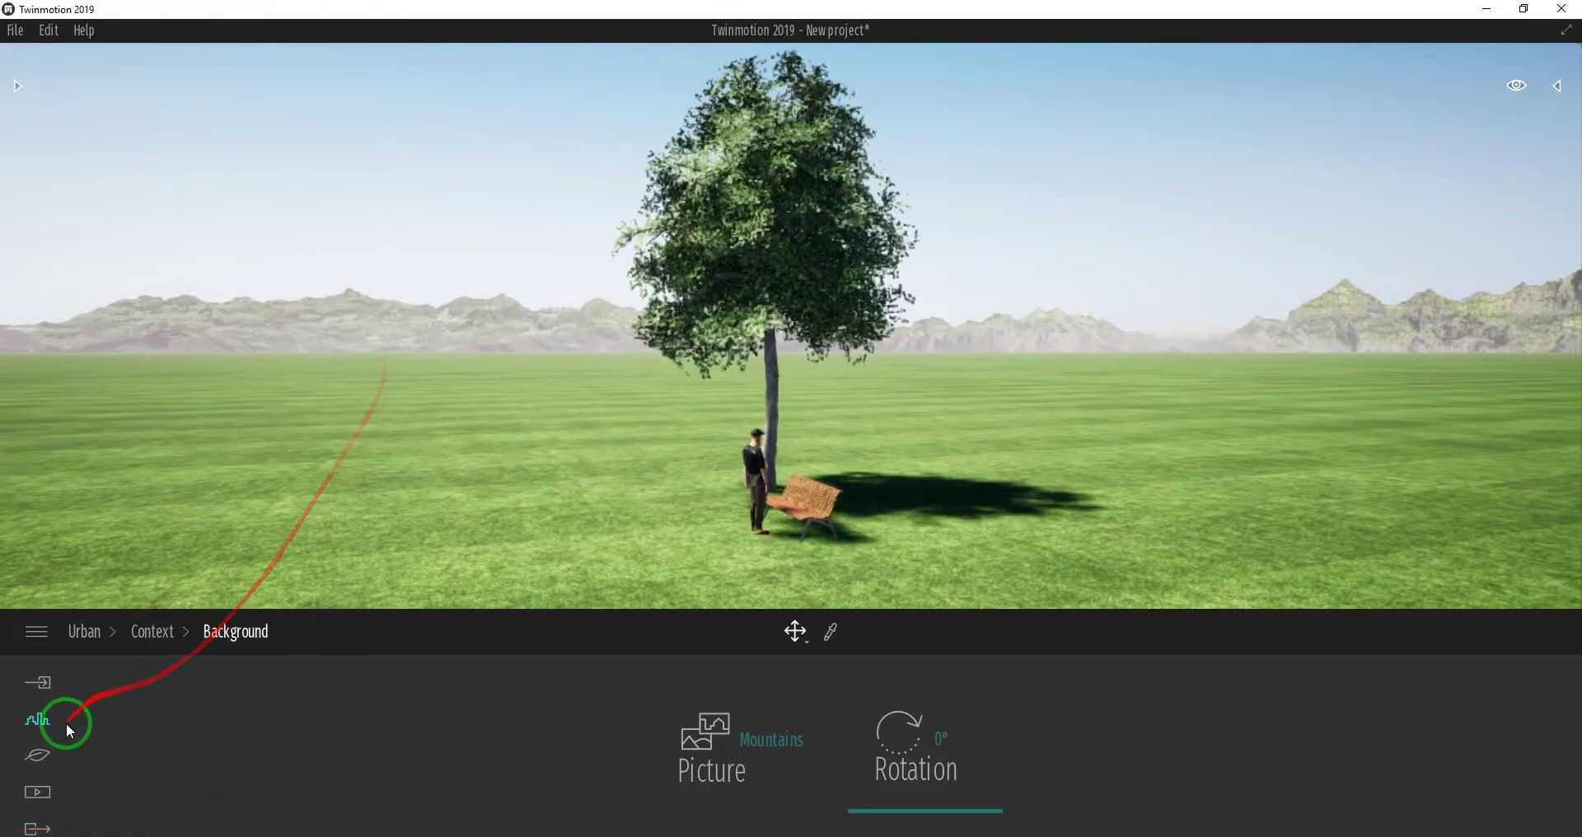
pyautogui.click(39, 757)
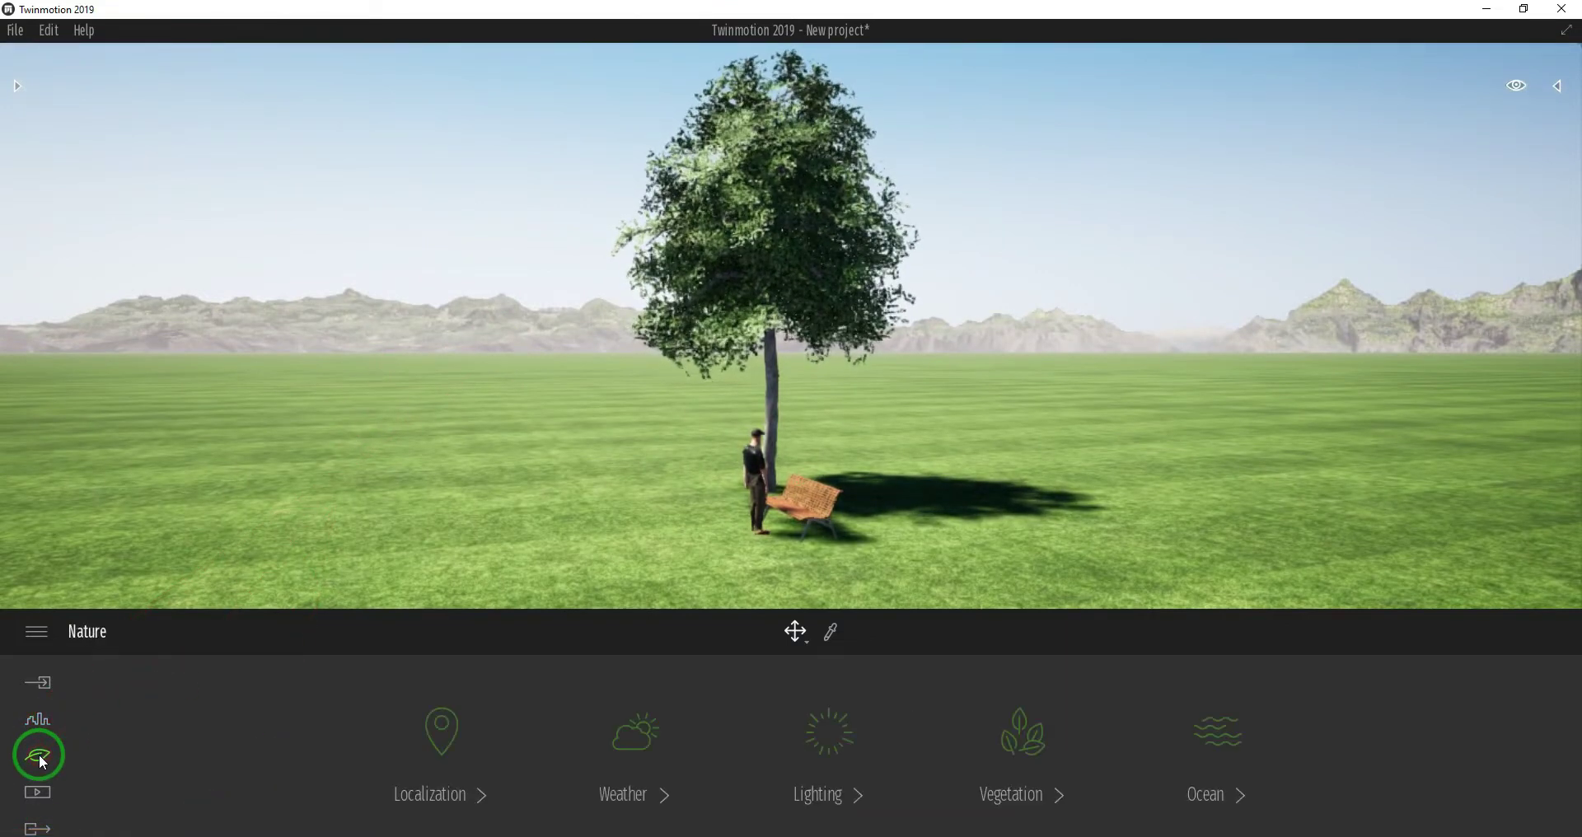
pyautogui.click(633, 738)
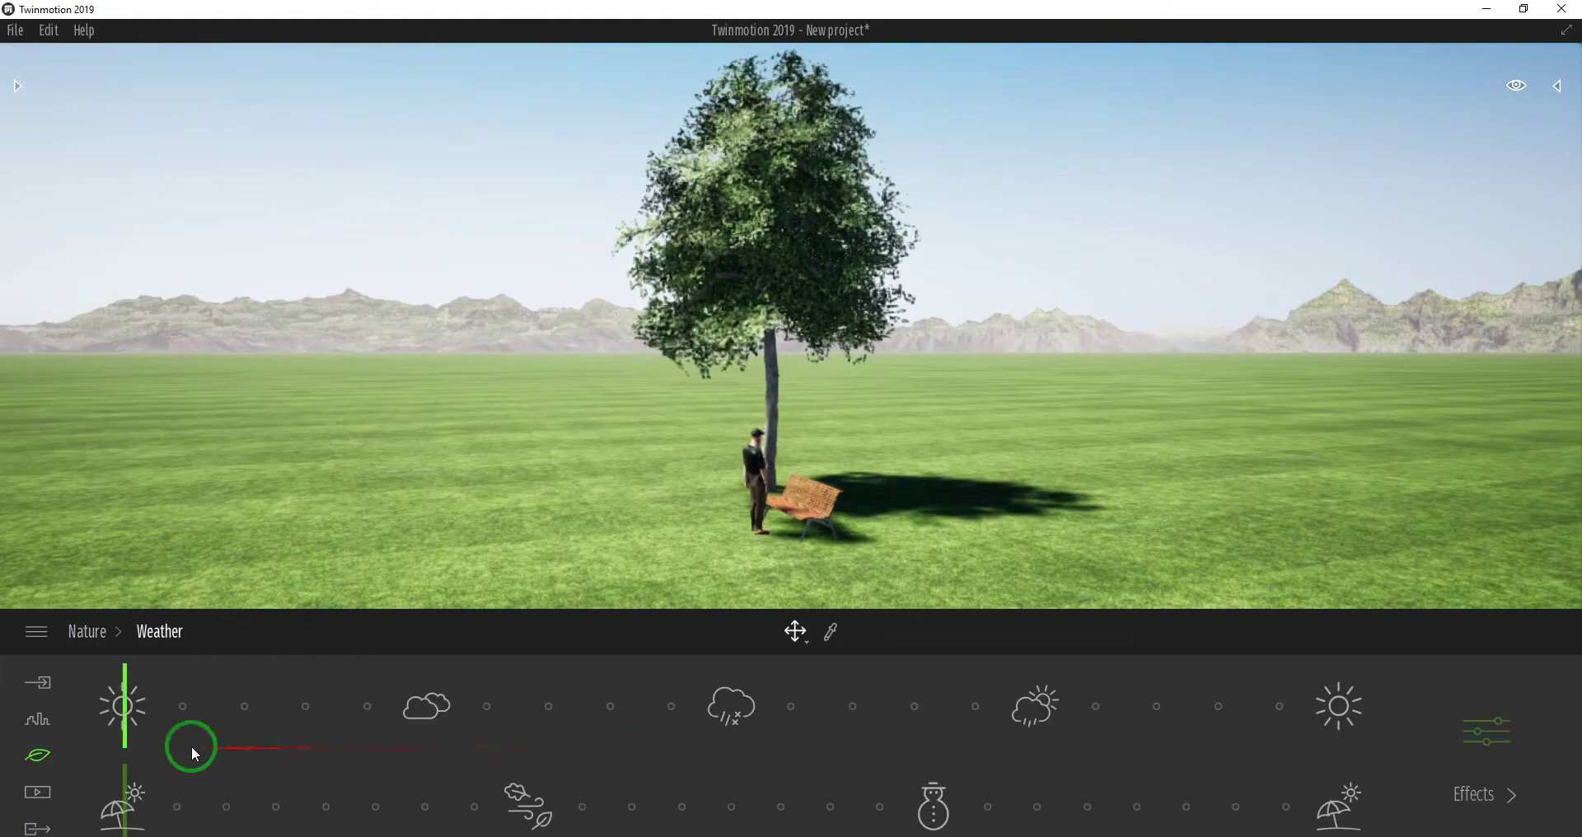
pyautogui.moveTo(126, 704); pyautogui.dragTo(1026, 706)
pyautogui.moveTo(118, 807); pyautogui.dragTo(120, 728)
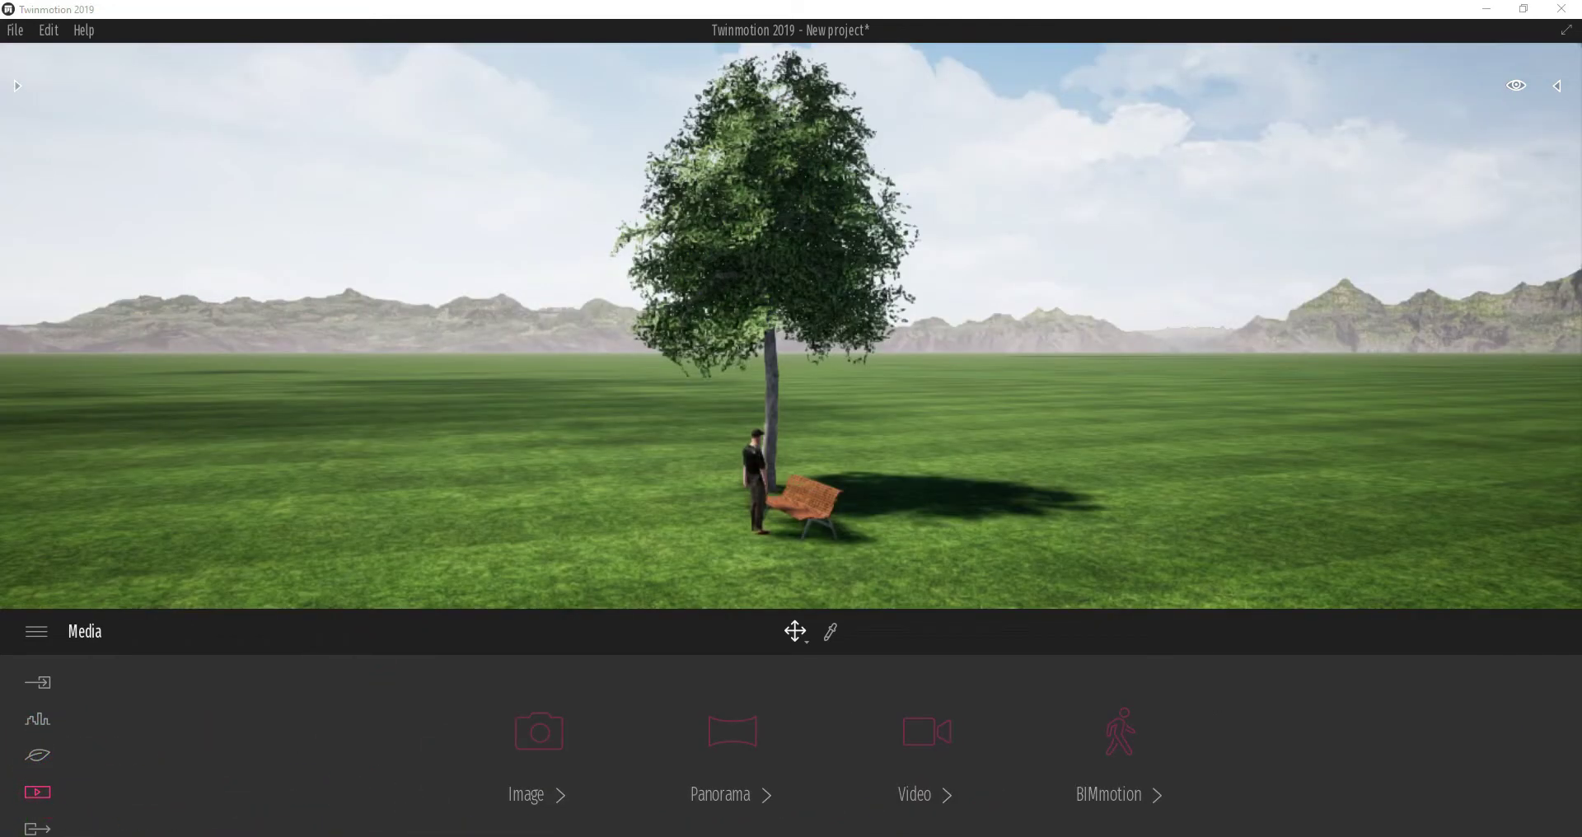
# Create a still image of the current view with the tree, bench and character
pyautogui.click(536, 743)
pyautogui.click(175, 750)
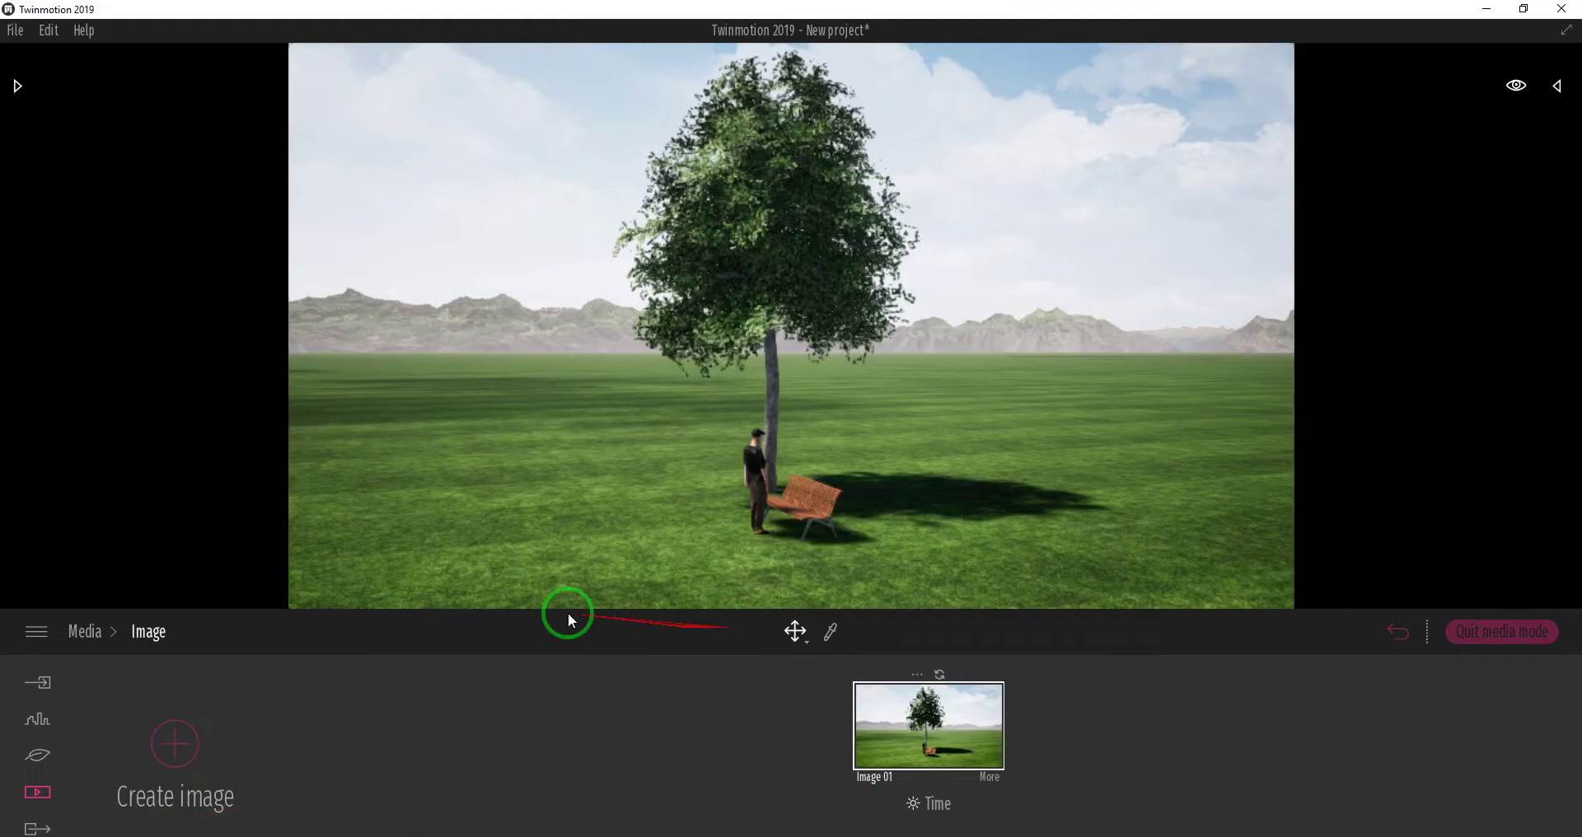
pyautogui.moveTo(532, 522); pyautogui.dragTo(533, 523, button='right')
pyautogui.moveTo(534, 522); pyautogui.dragTo(27, 826)
# Select Image 01 for export and start the export
pyautogui.click(33, 827)
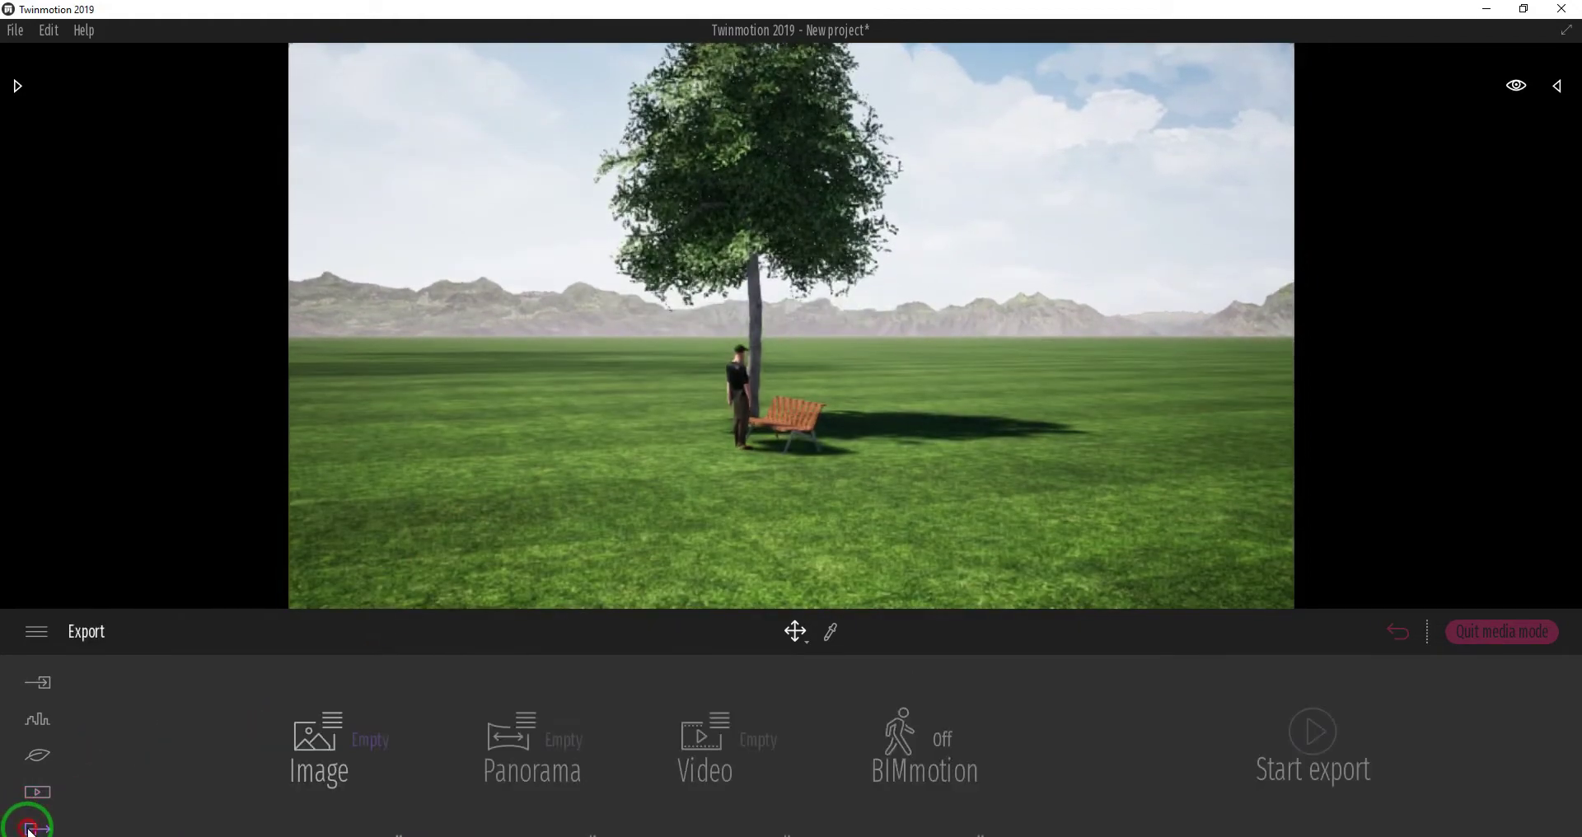
pyautogui.click(364, 744)
pyautogui.click(314, 671)
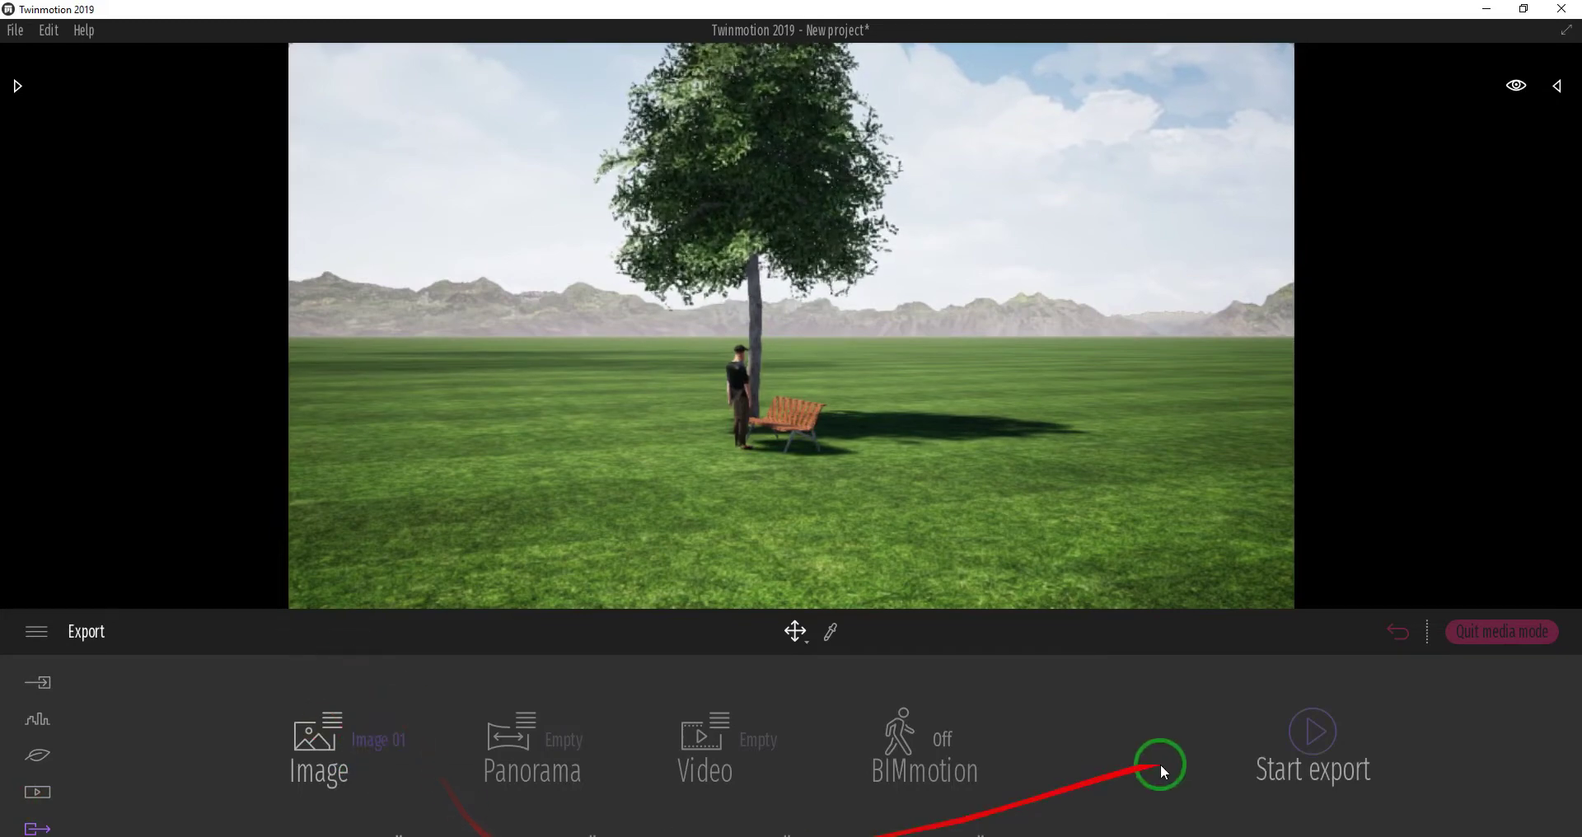
pyautogui.click(1319, 725)
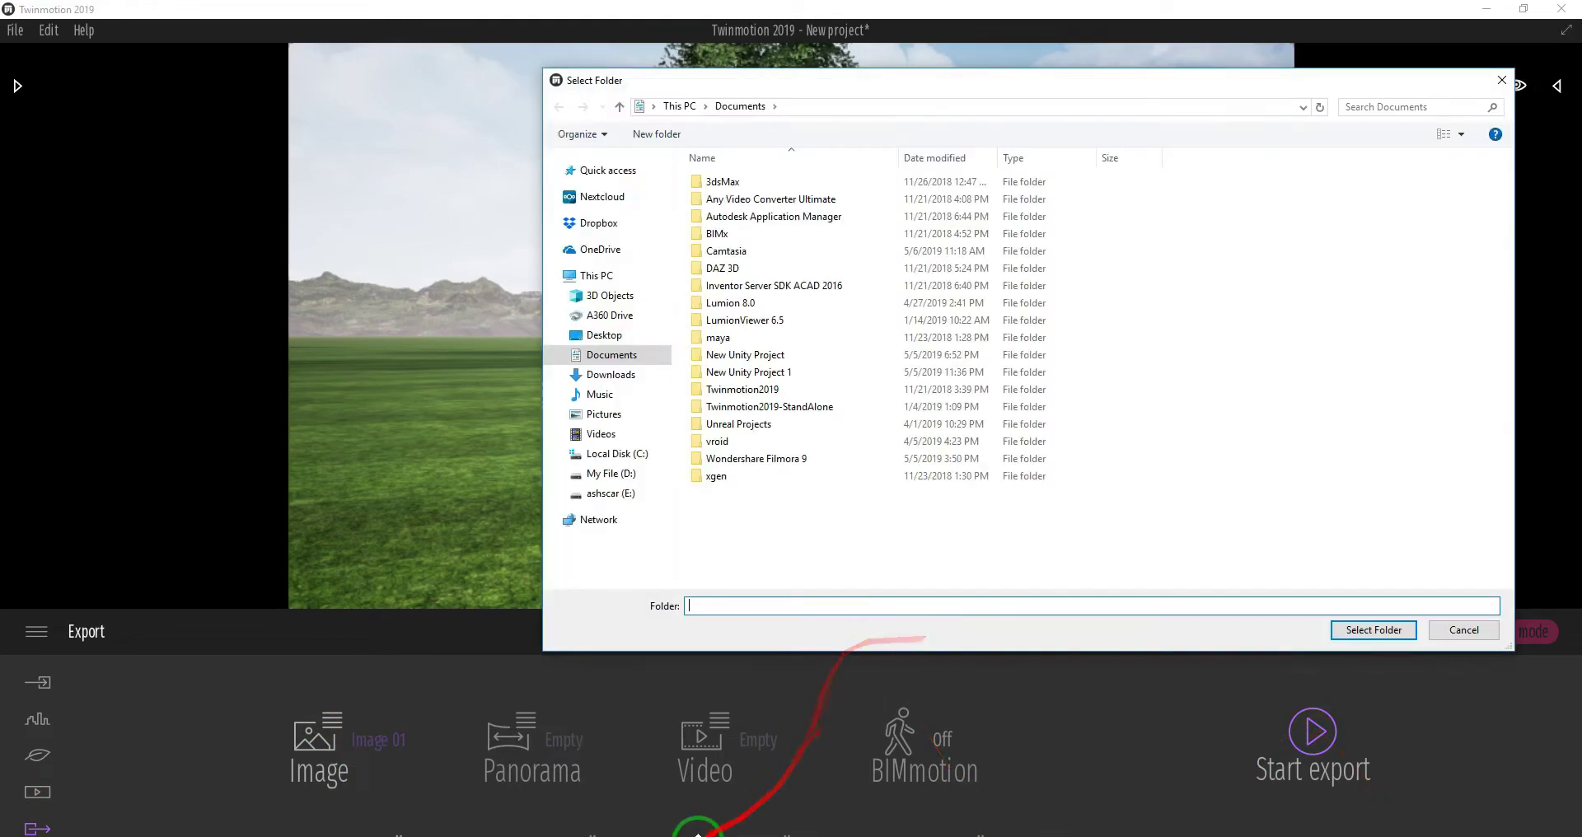
# Try to export the image to a folder named 1 in Documents
pyautogui.click(697, 833)
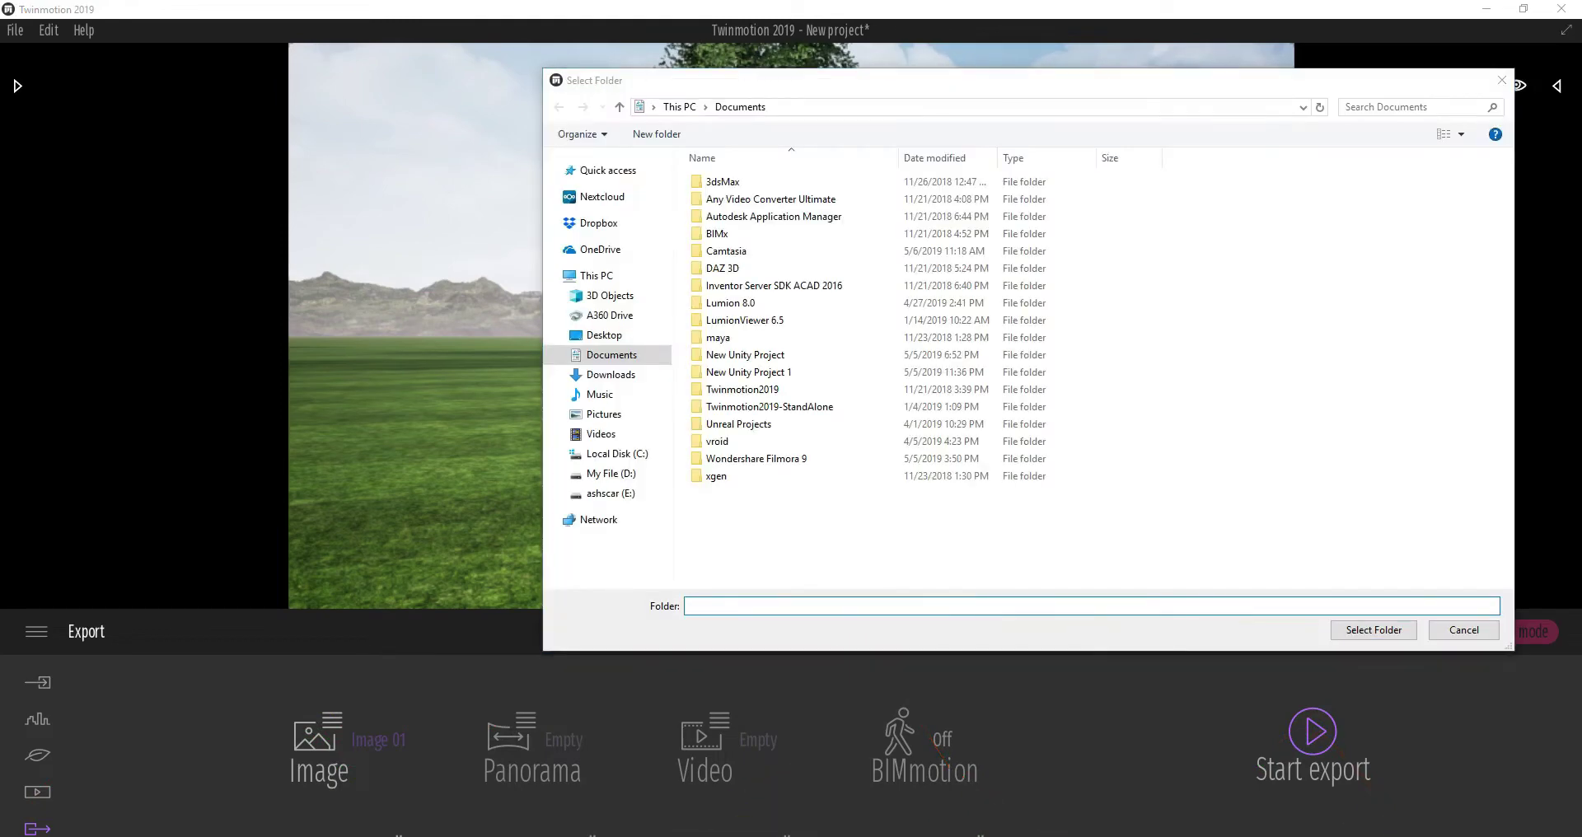
pyautogui.click(721, 611)
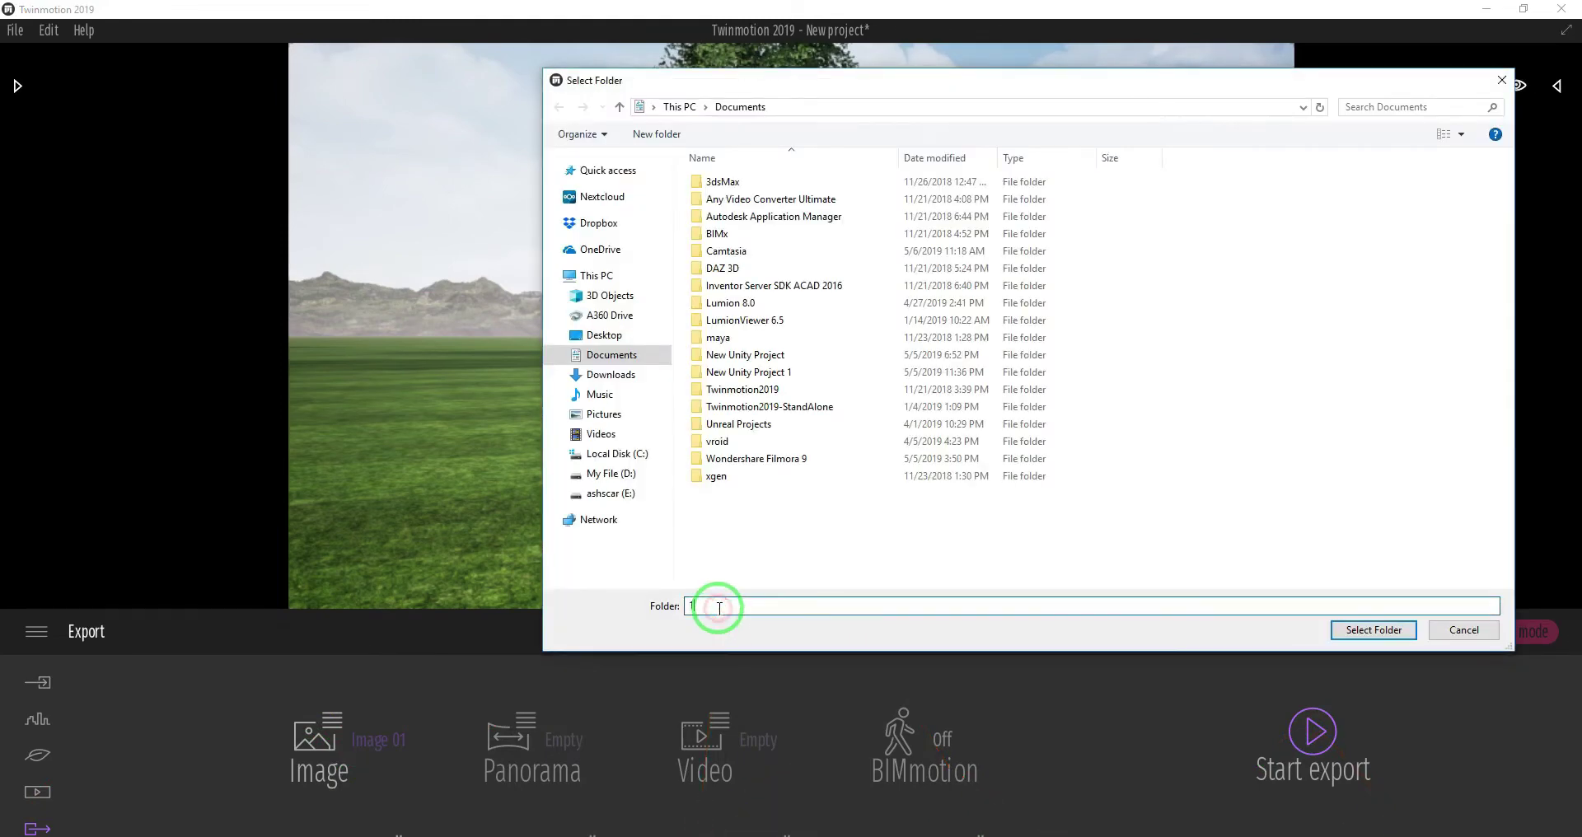
pyautogui.click(1352, 631)
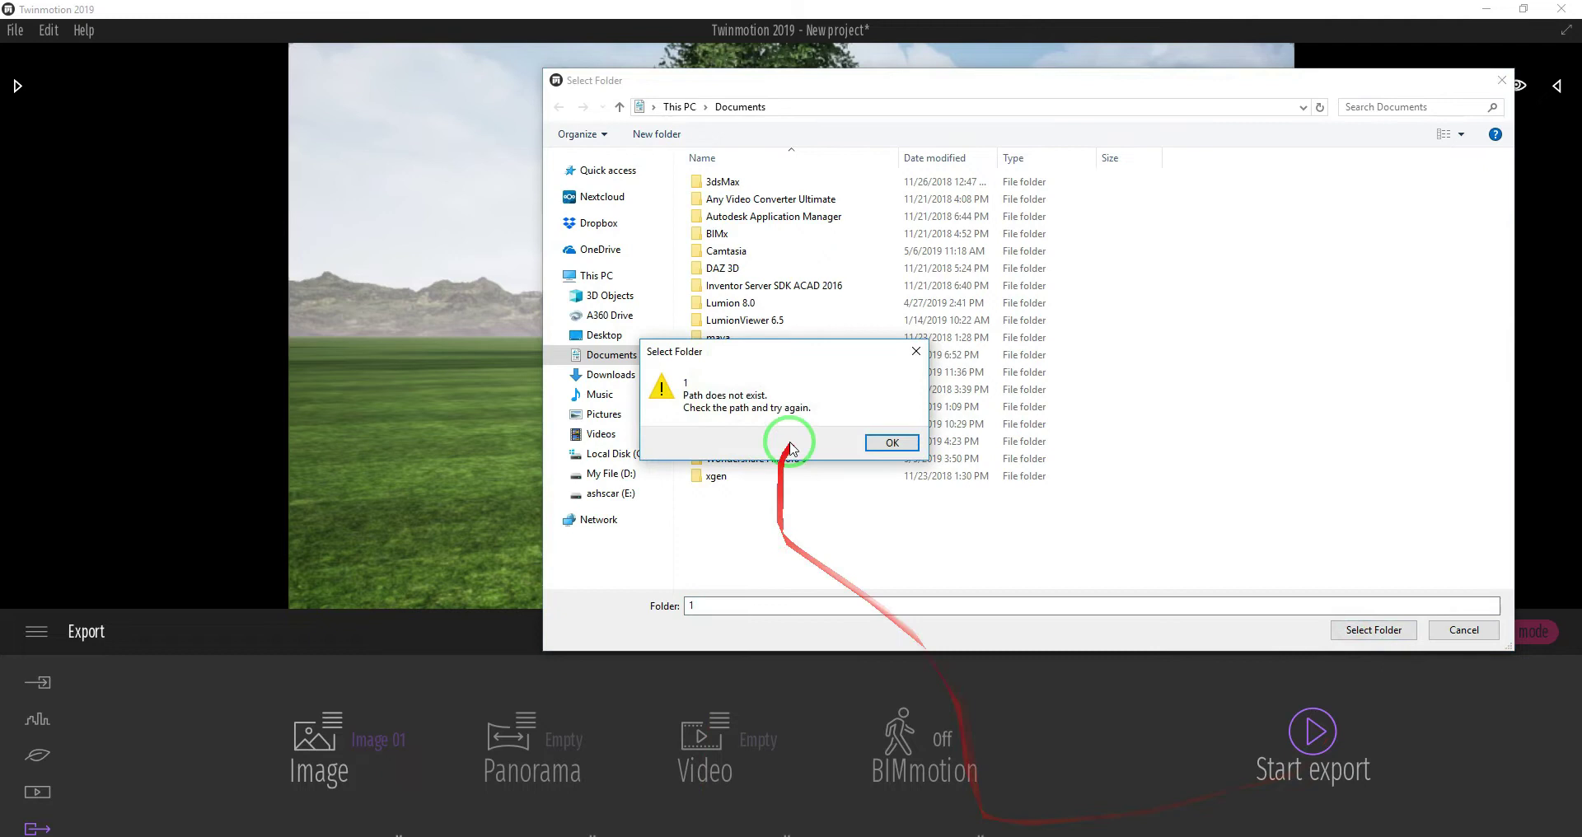
pyautogui.click(890, 440)
pyautogui.press('Return')
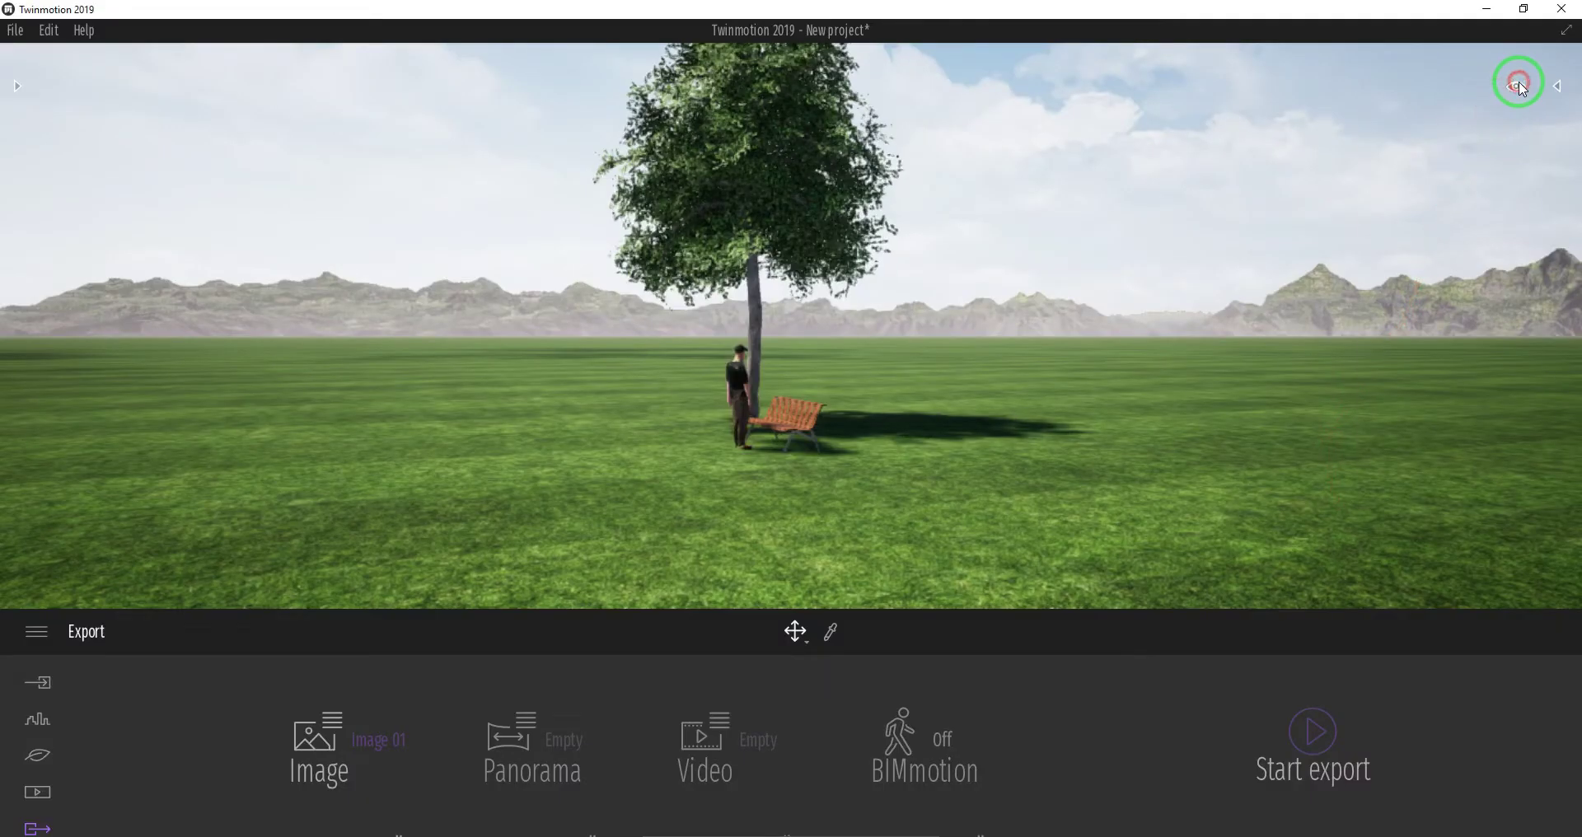
# Set the day time to 22:41 and change the background picture to City
pyautogui.click(1517, 85)
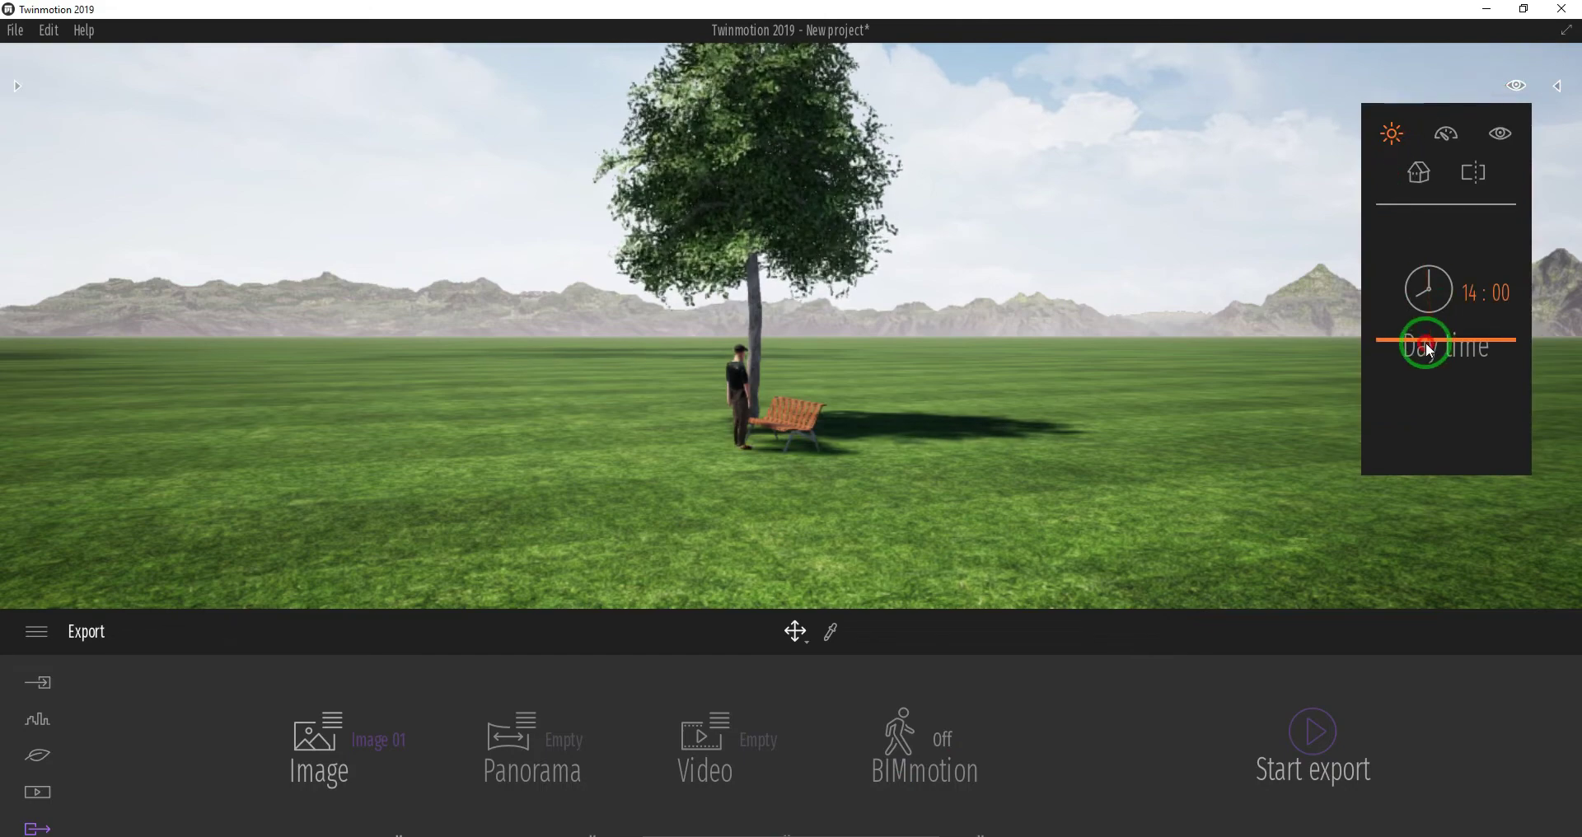
pyautogui.moveTo(1426, 343); pyautogui.dragTo(202, 834)
pyautogui.click(36, 720)
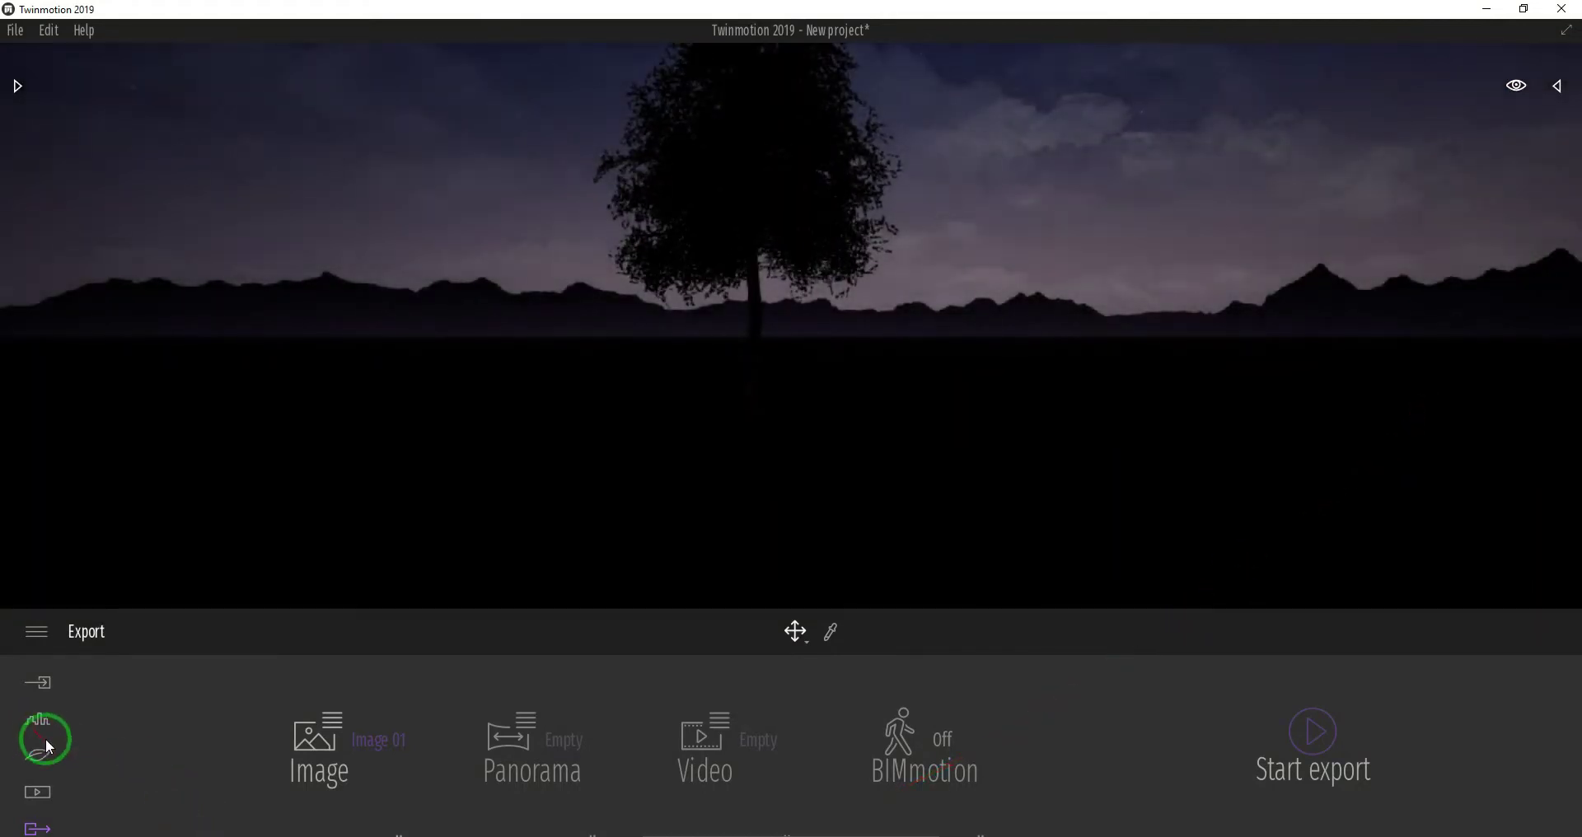
pyautogui.click(560, 752)
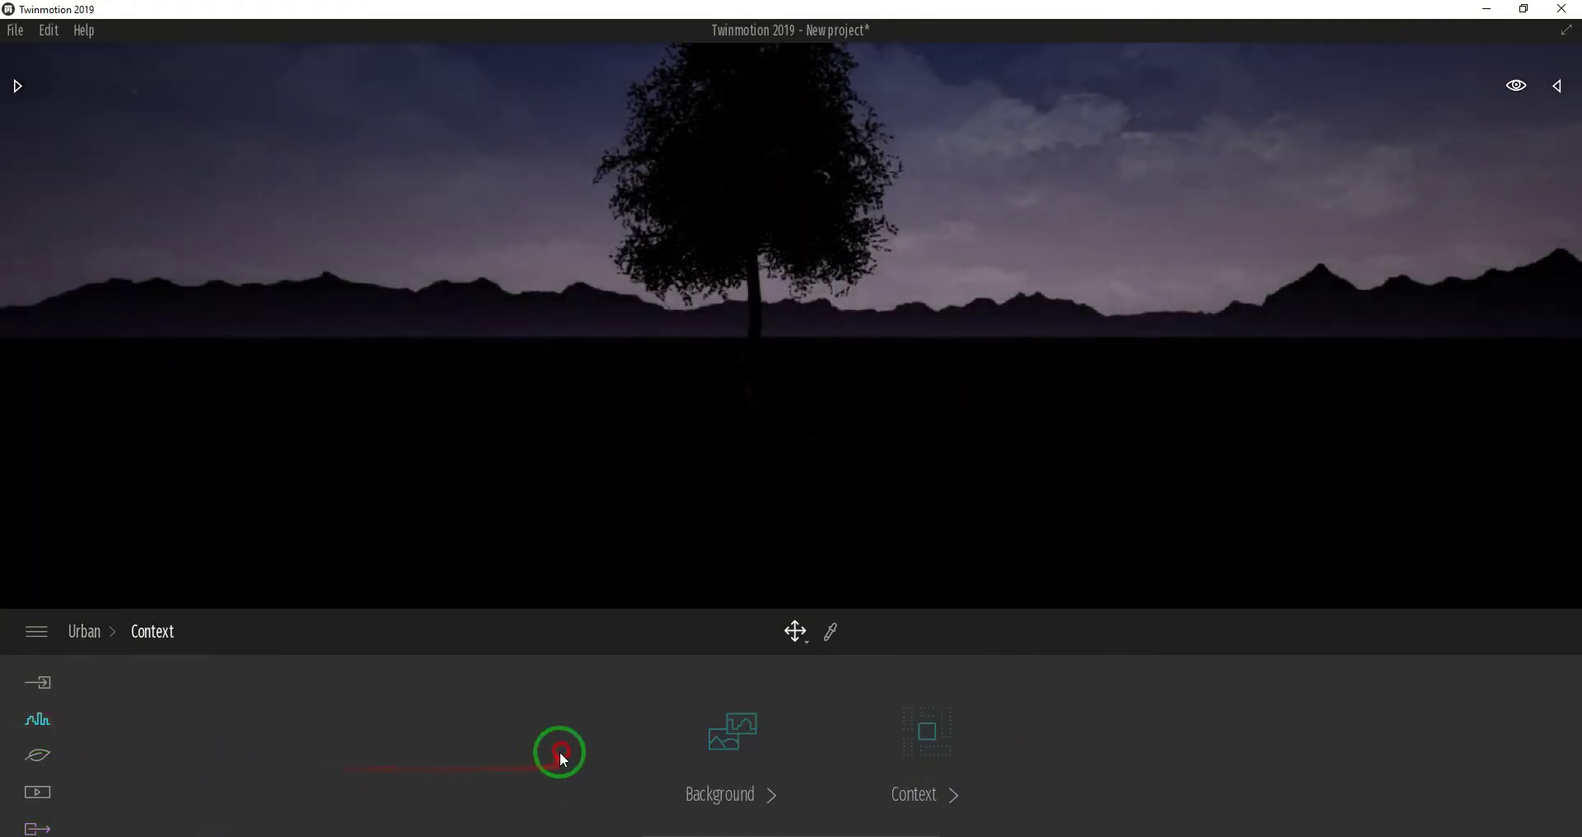
pyautogui.click(730, 748)
pyautogui.click(714, 736)
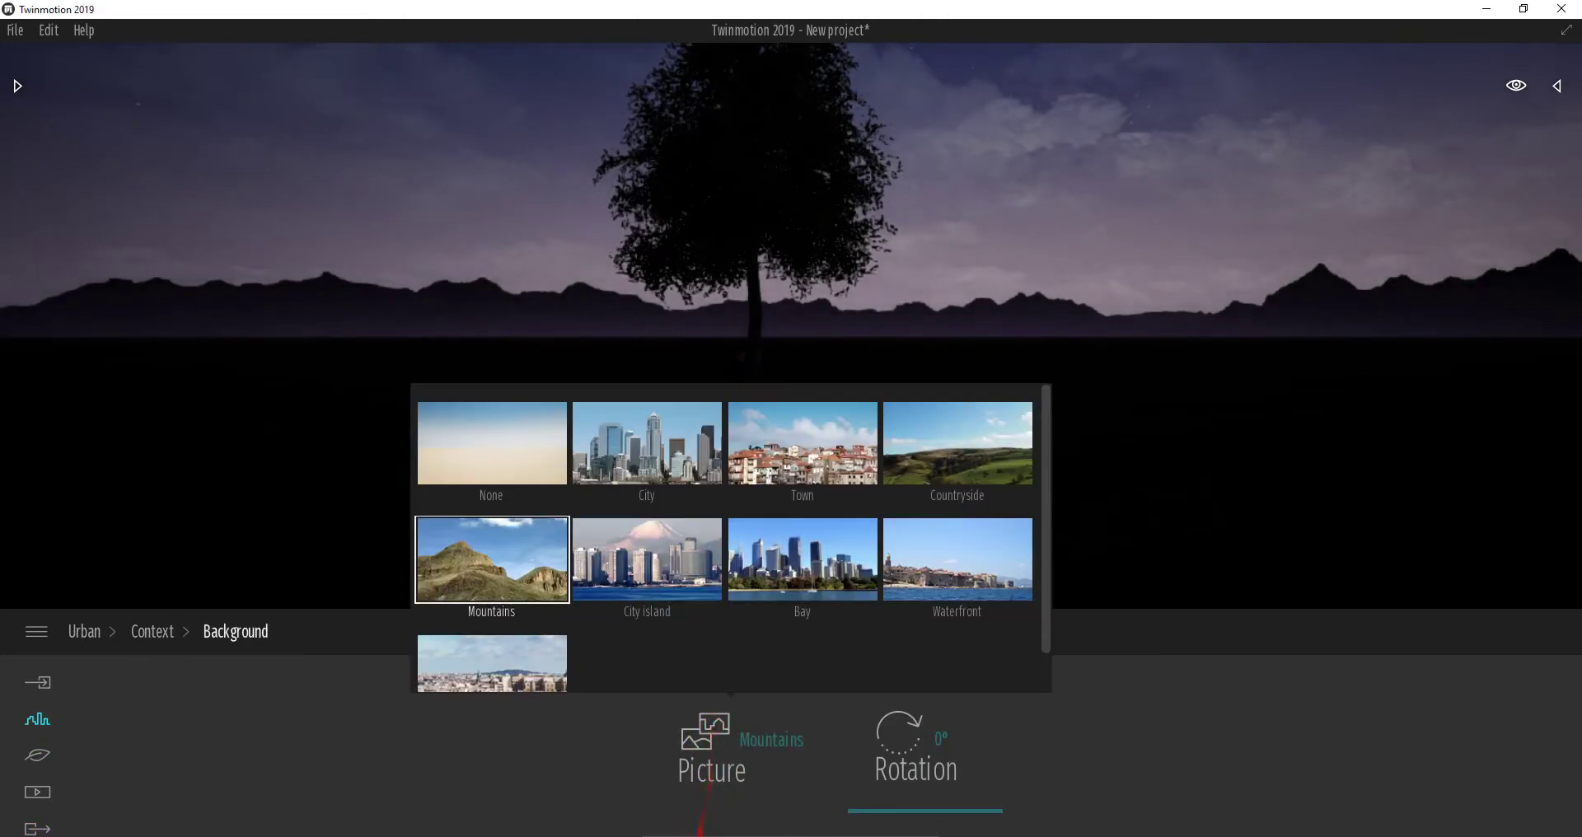
pyautogui.click(646, 442)
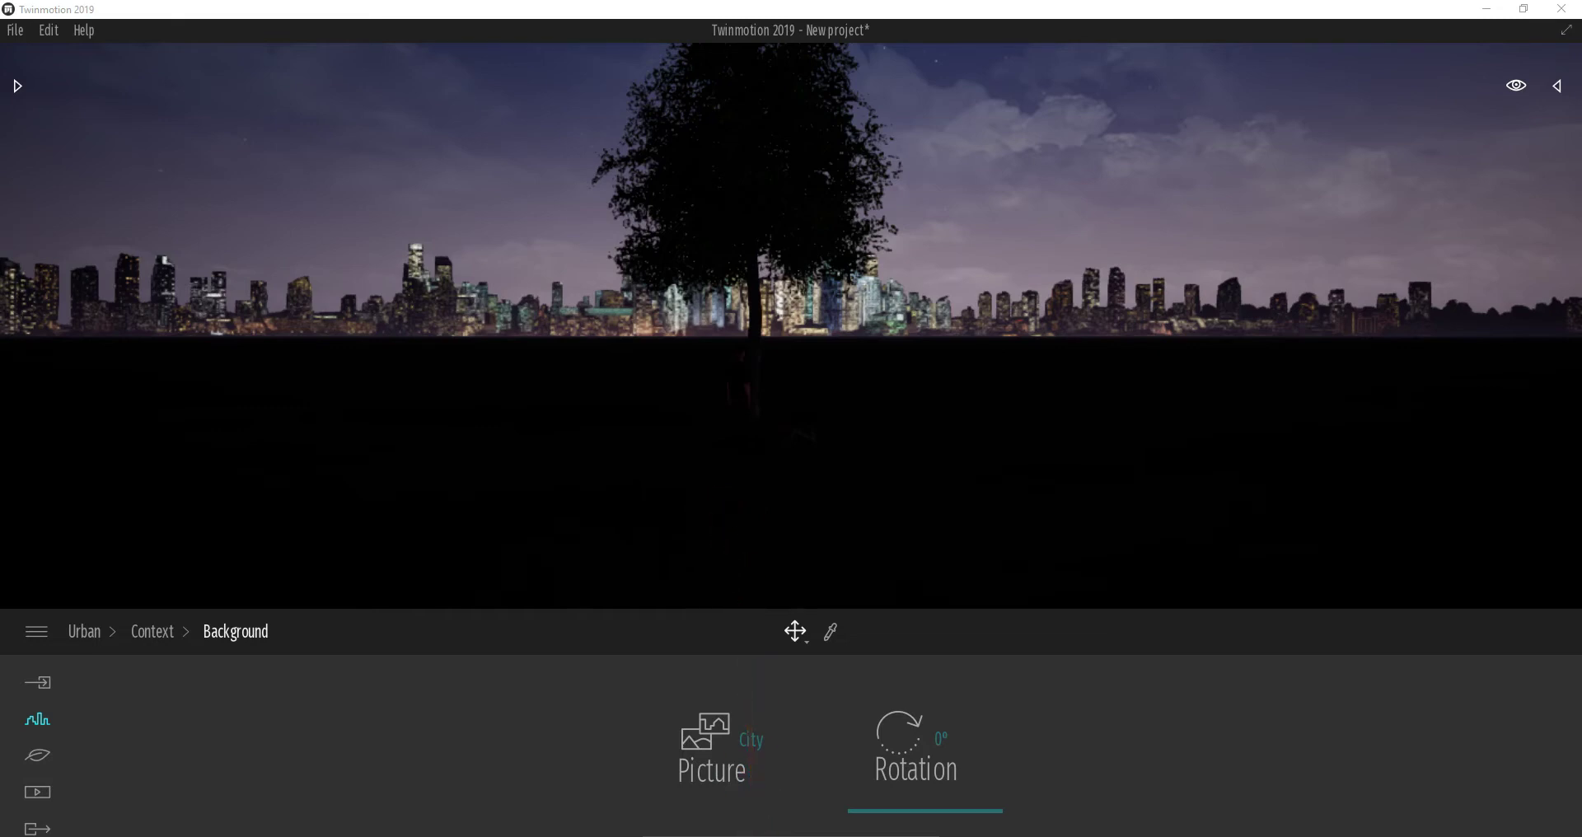
# Set the navigation speed to car and try moving through the scene near the tree
pyautogui.click(1515, 82)
pyautogui.click(1503, 142)
pyautogui.click(1444, 133)
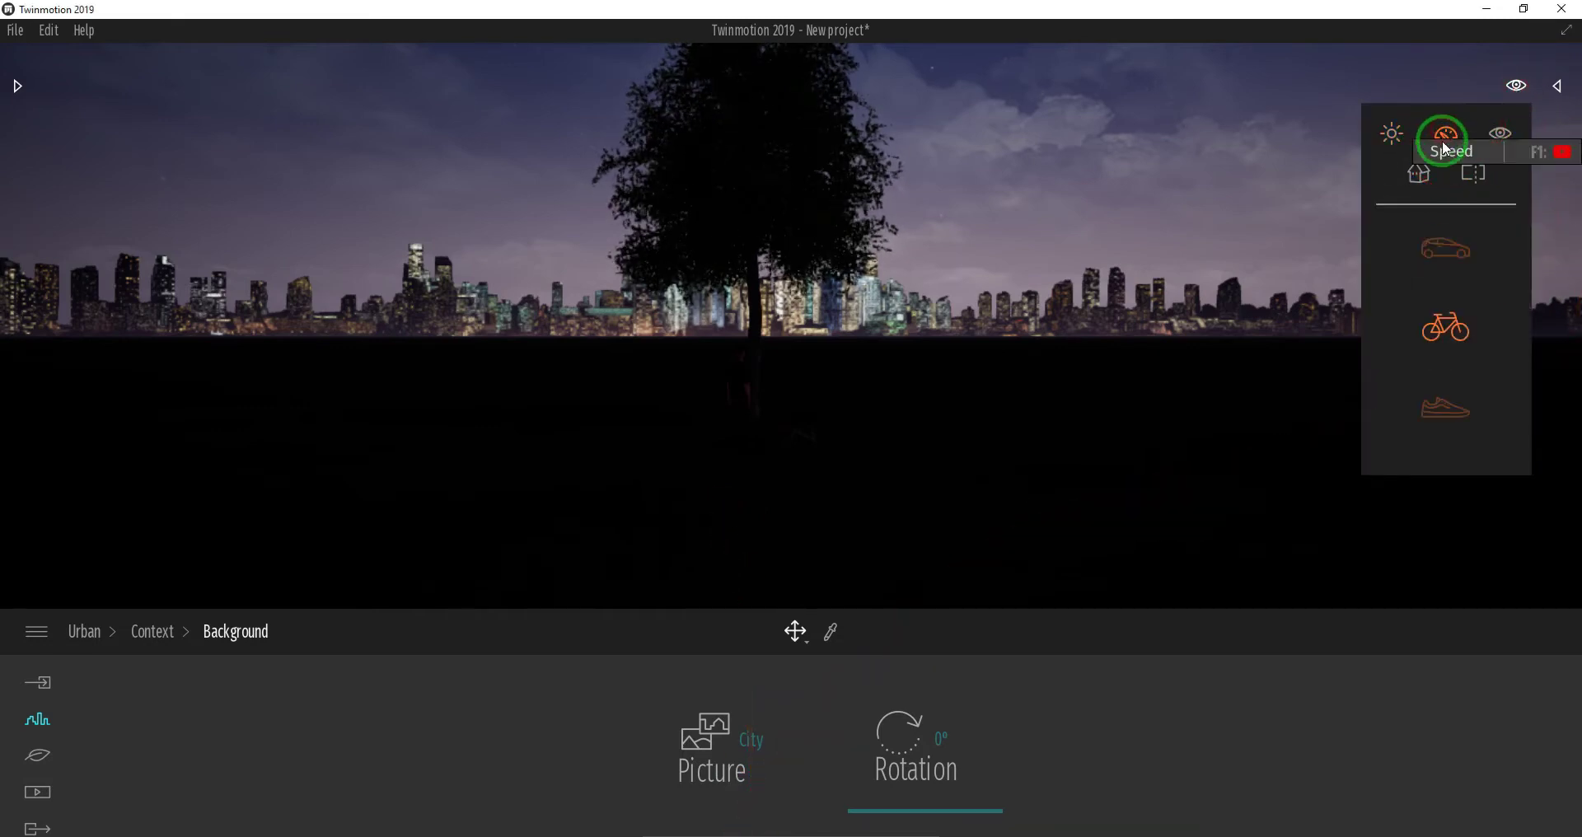
pyautogui.click(1441, 240)
pyautogui.click(953, 530)
pyautogui.click(751, 494)
pyautogui.scroll(-5, 745, 486)
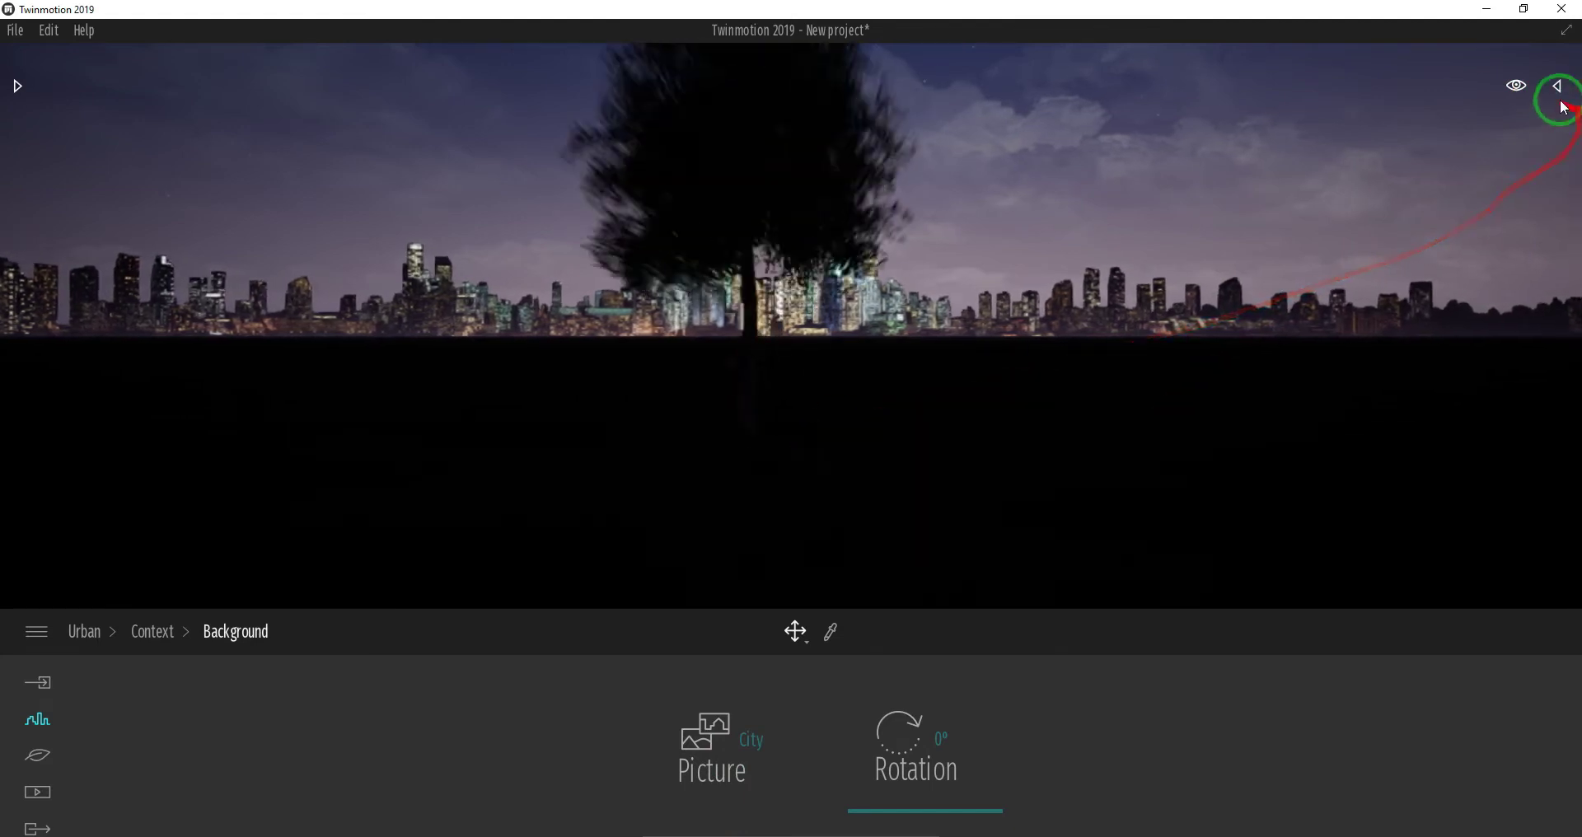
# Set the navigation speed to walking and move the camera sideways and backwards in front of the tree
pyautogui.click(1514, 85)
pyautogui.click(1443, 134)
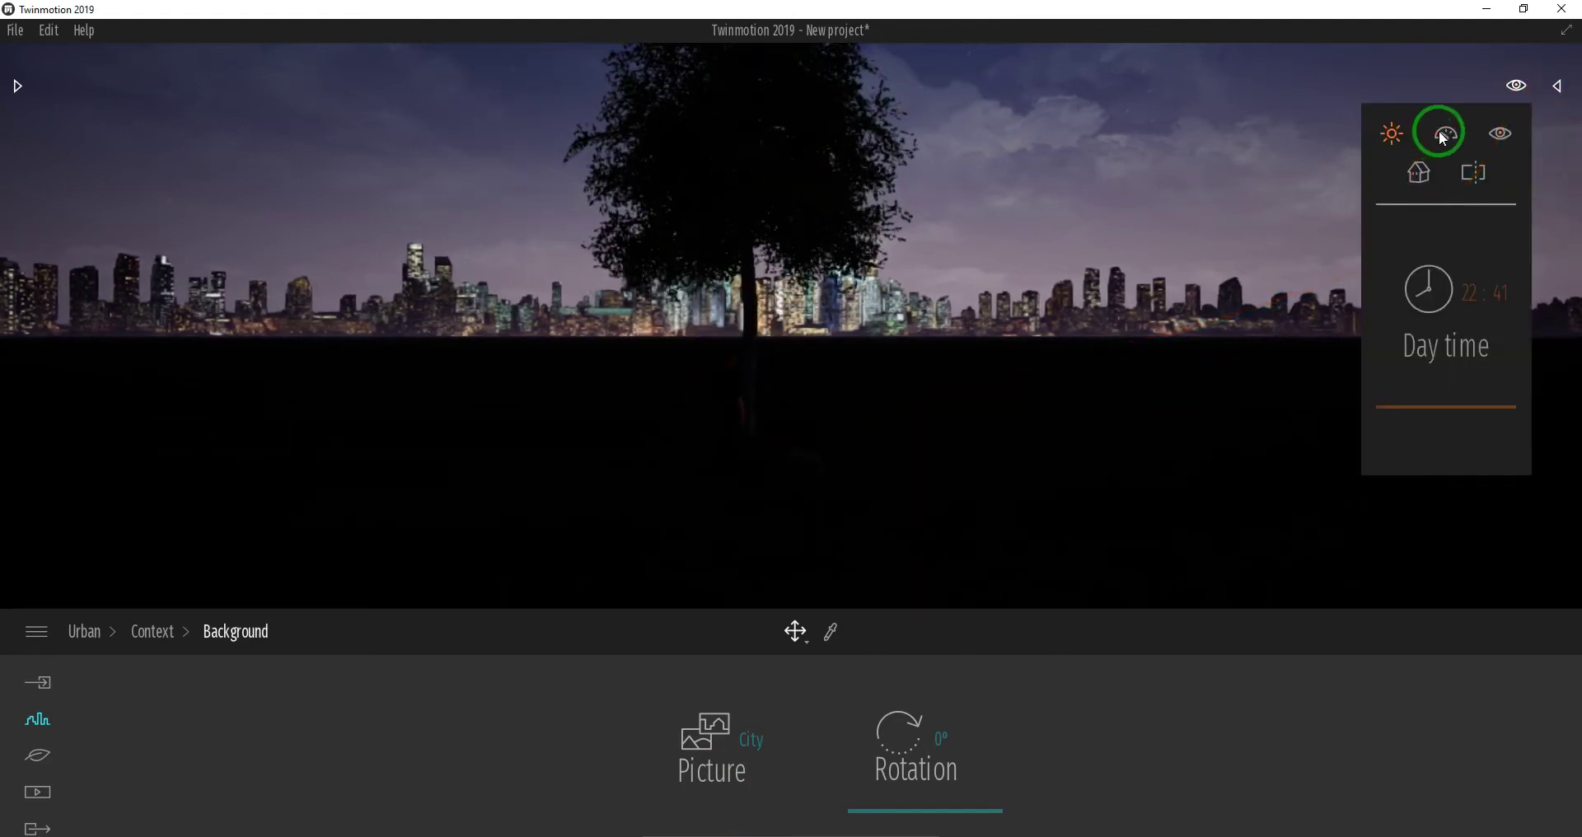
pyautogui.click(1440, 246)
pyautogui.click(1457, 402)
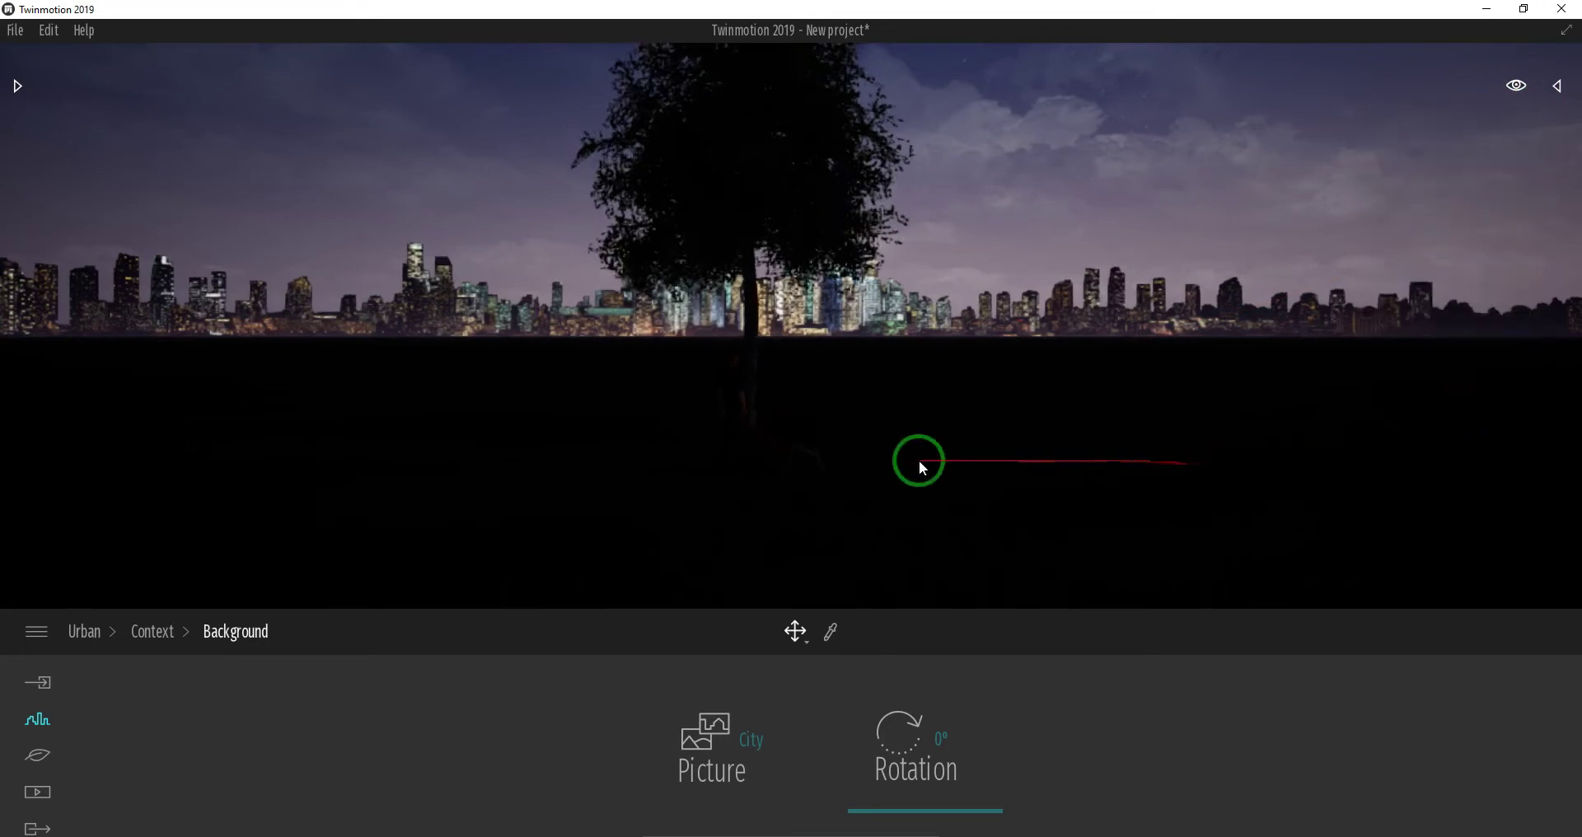
pyautogui.press('a')
pyautogui.press('s')
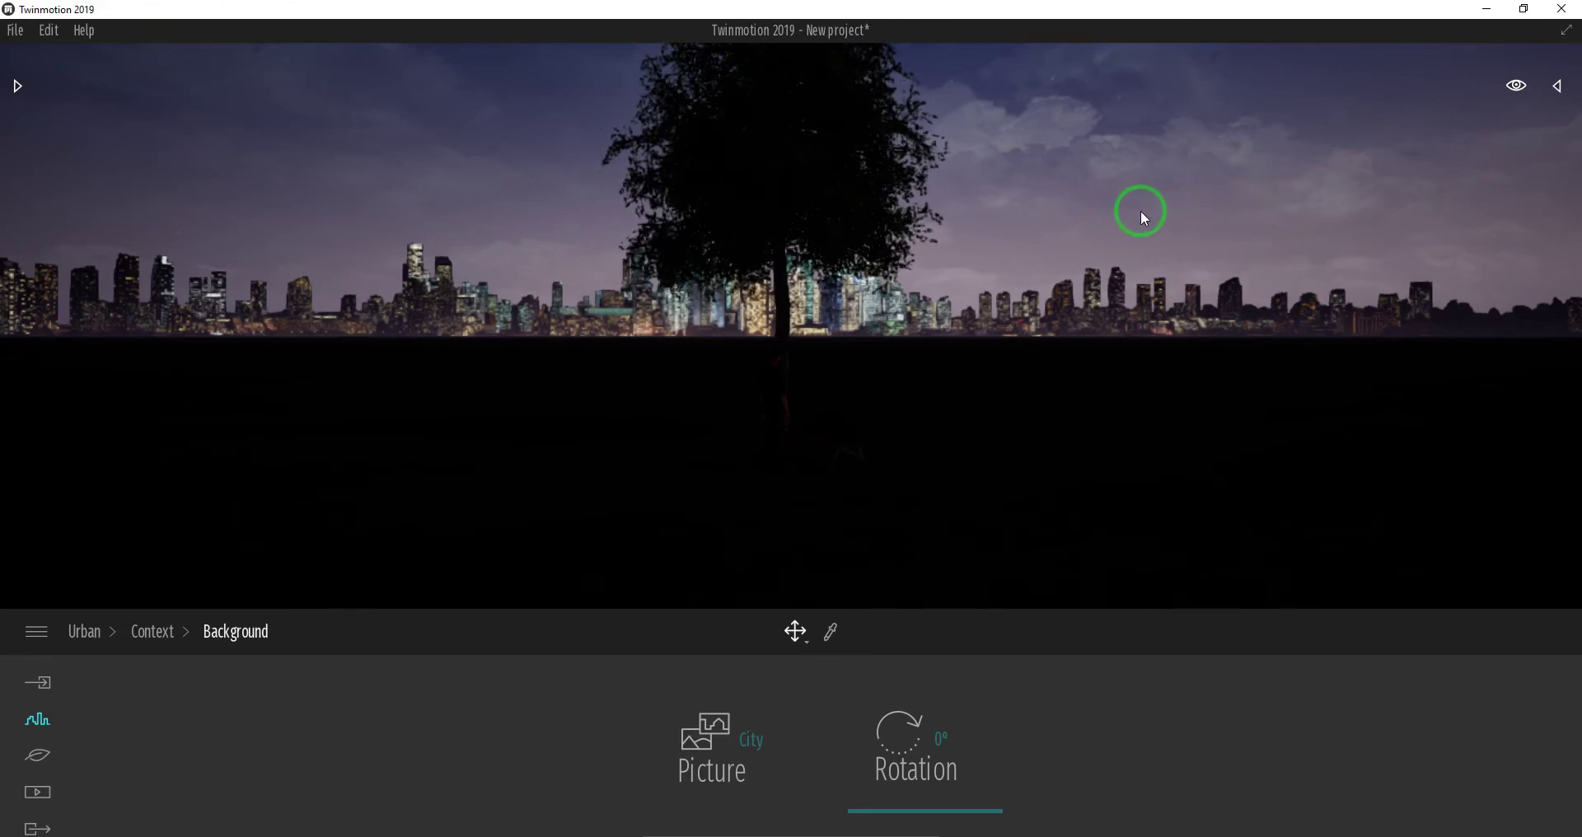
# Switch the viewport to the top view of the scene
pyautogui.click(1513, 91)
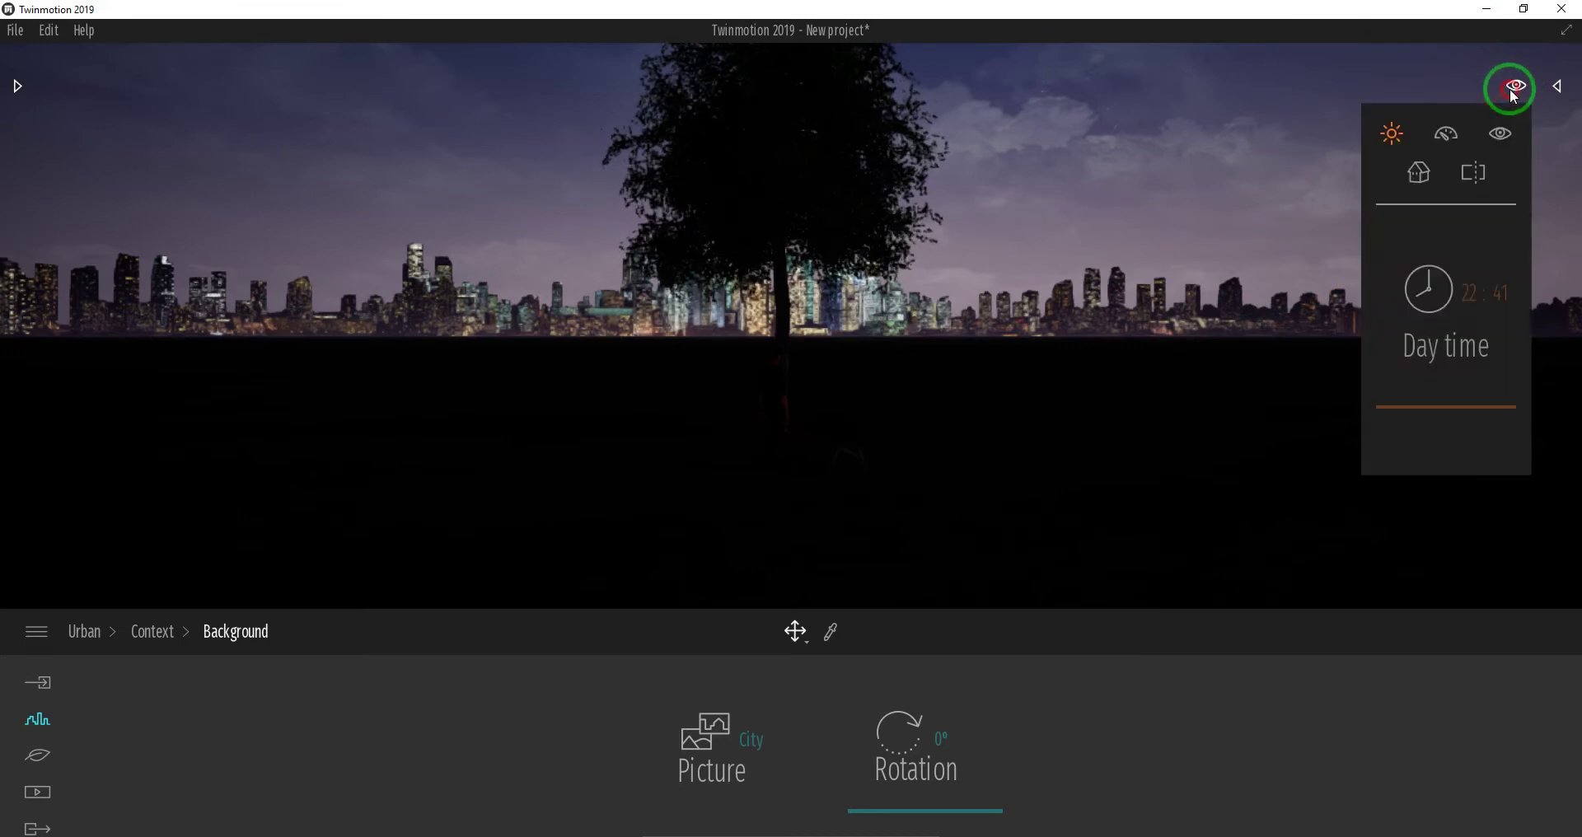
pyautogui.click(1420, 171)
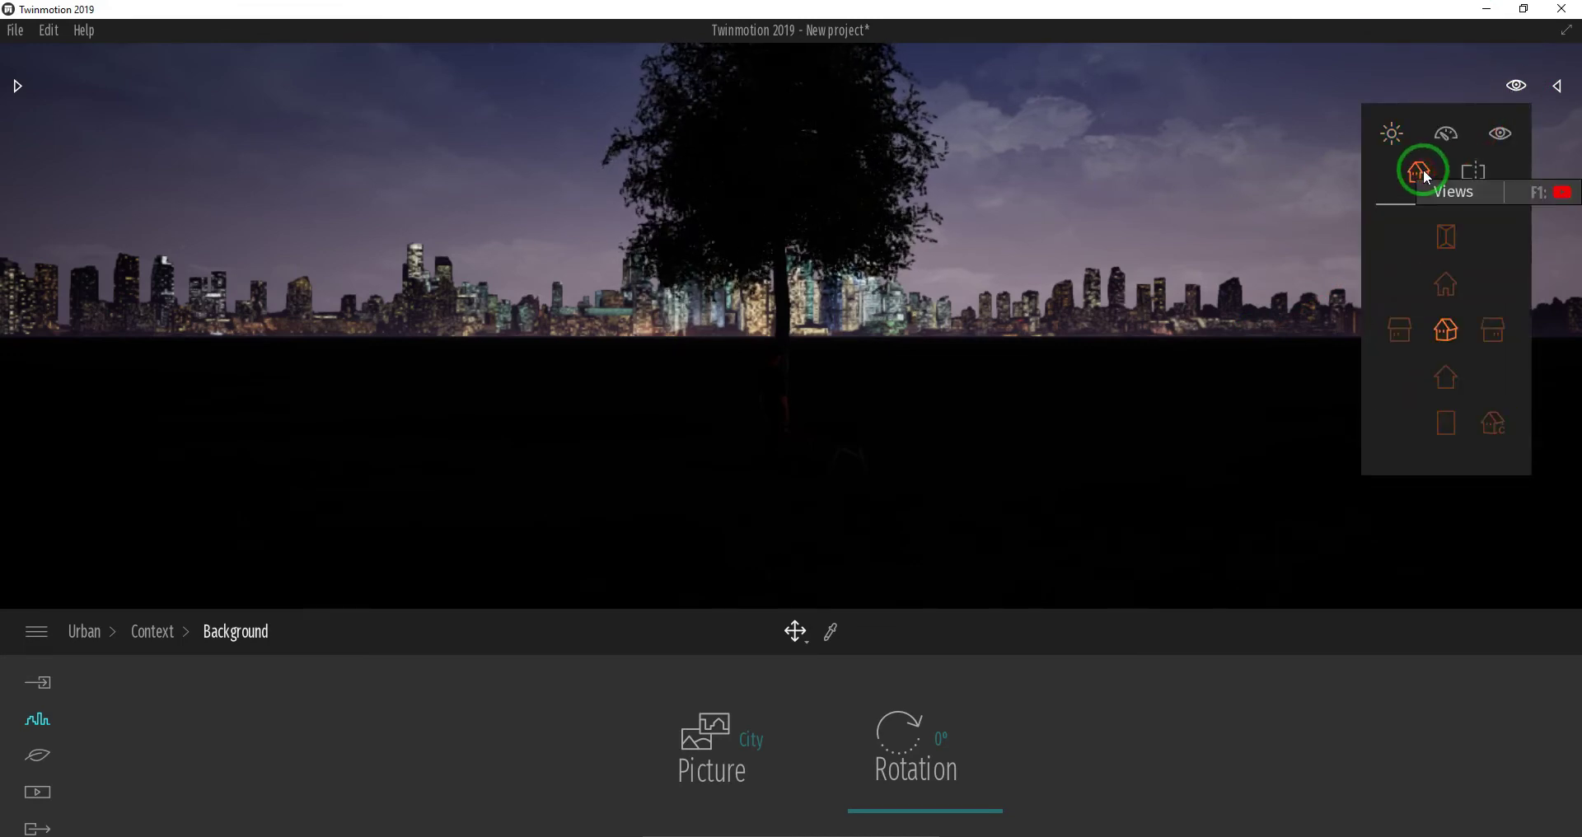
pyautogui.click(1450, 235)
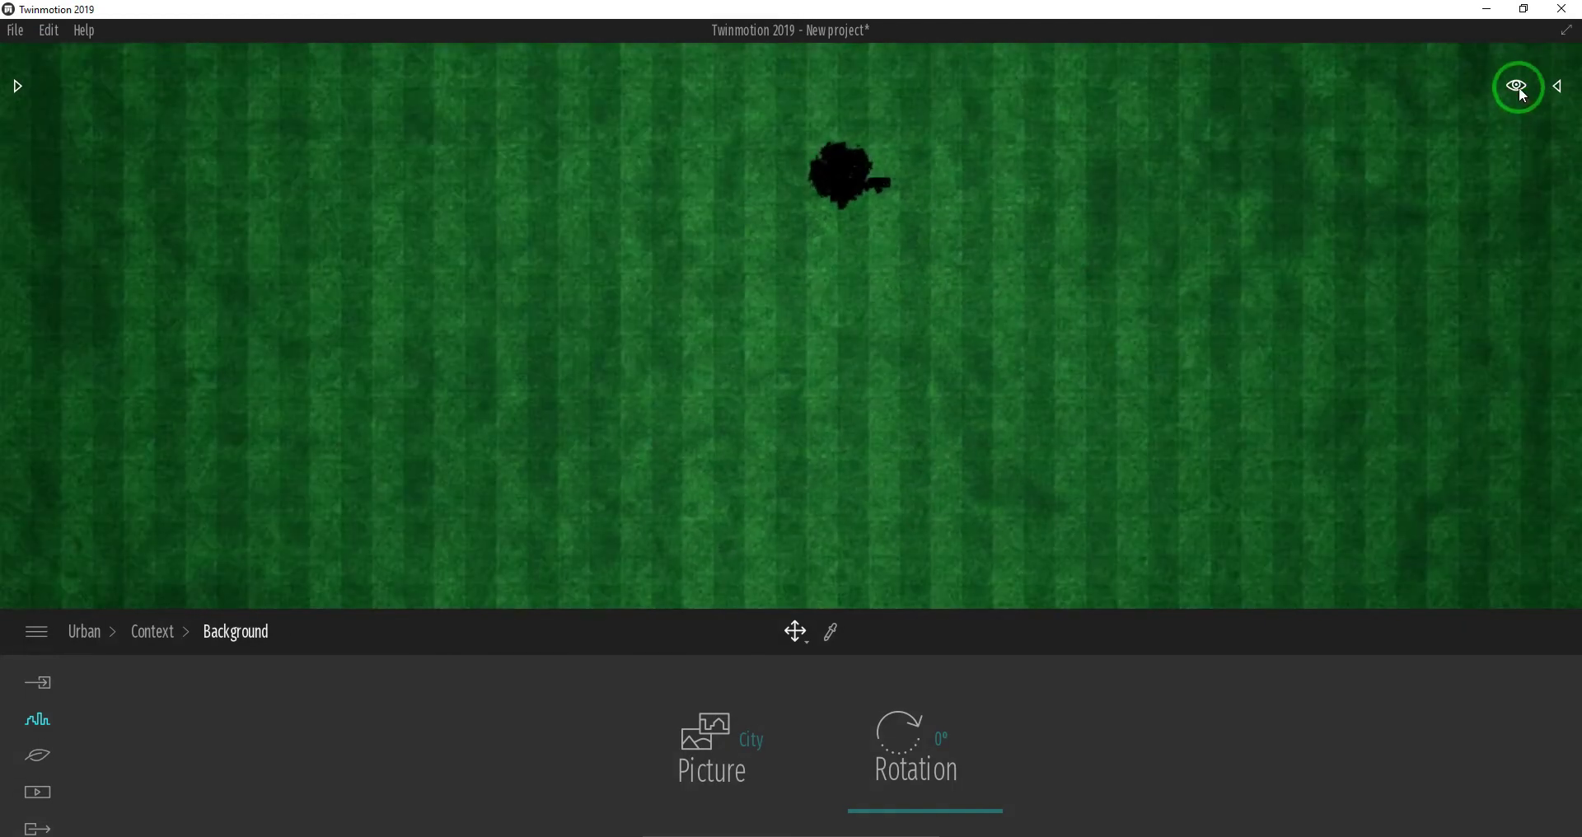
# Switch the viewport to a side view of the tree and return it to the perspective view
pyautogui.moveTo(1519, 86)
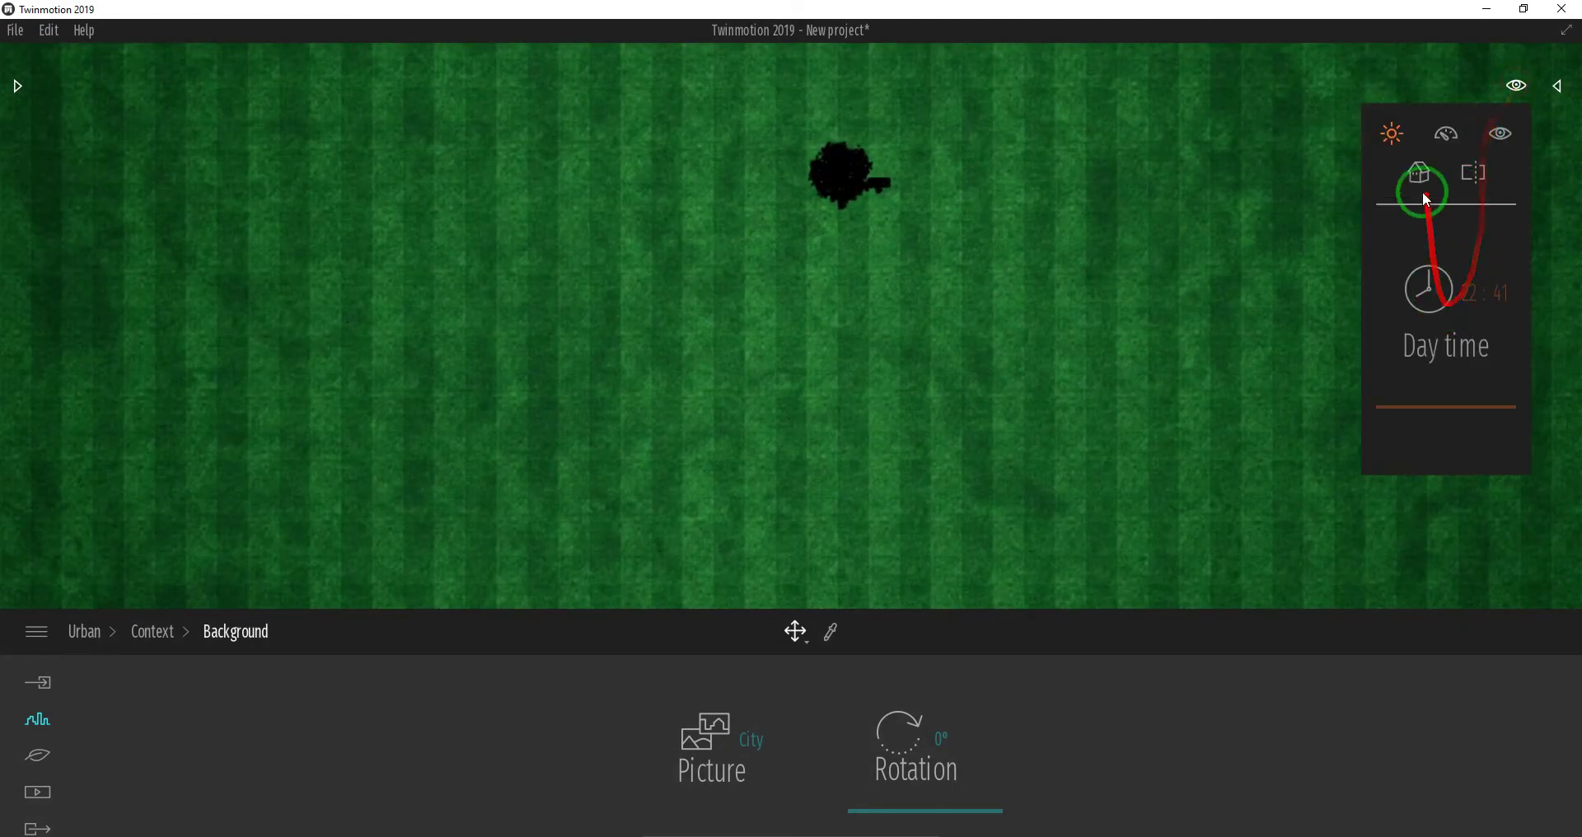
pyautogui.moveTo(1421, 196)
pyautogui.click(1406, 332)
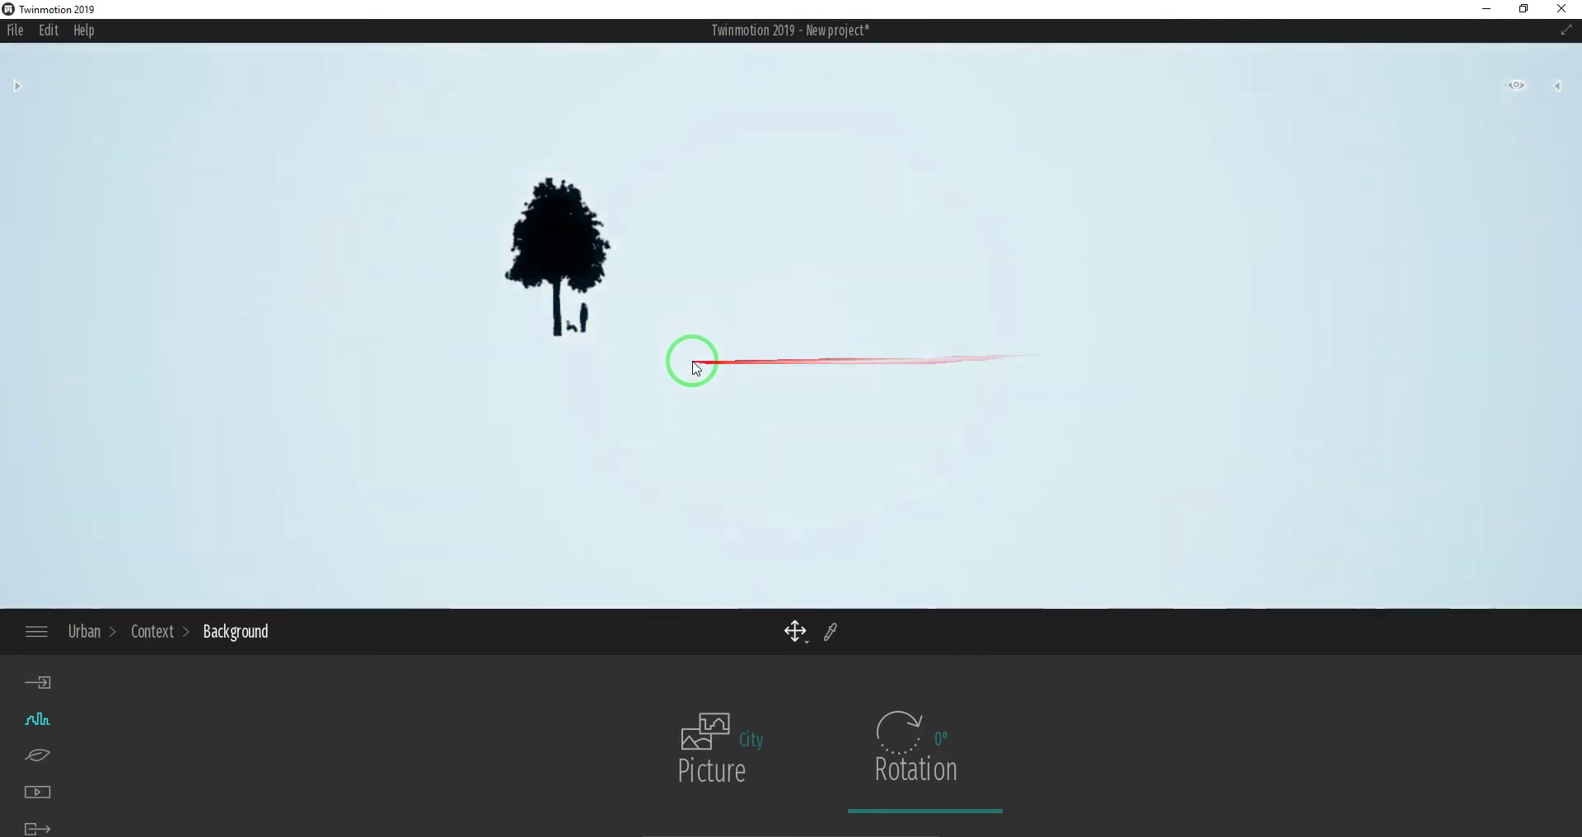
pyautogui.moveTo(1517, 85)
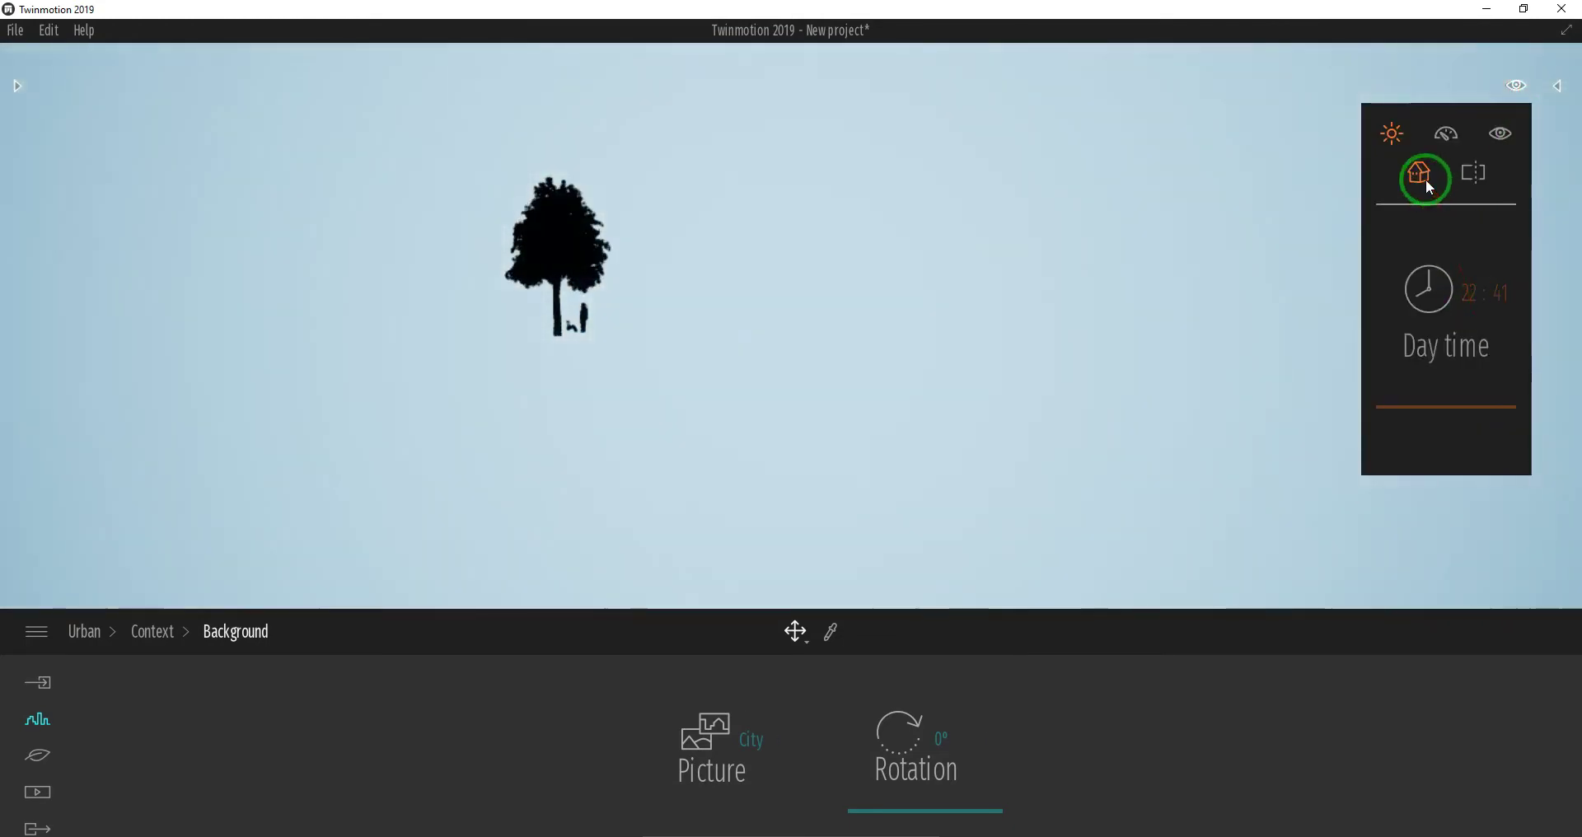
pyautogui.moveTo(1422, 168)
pyautogui.click(1458, 407)
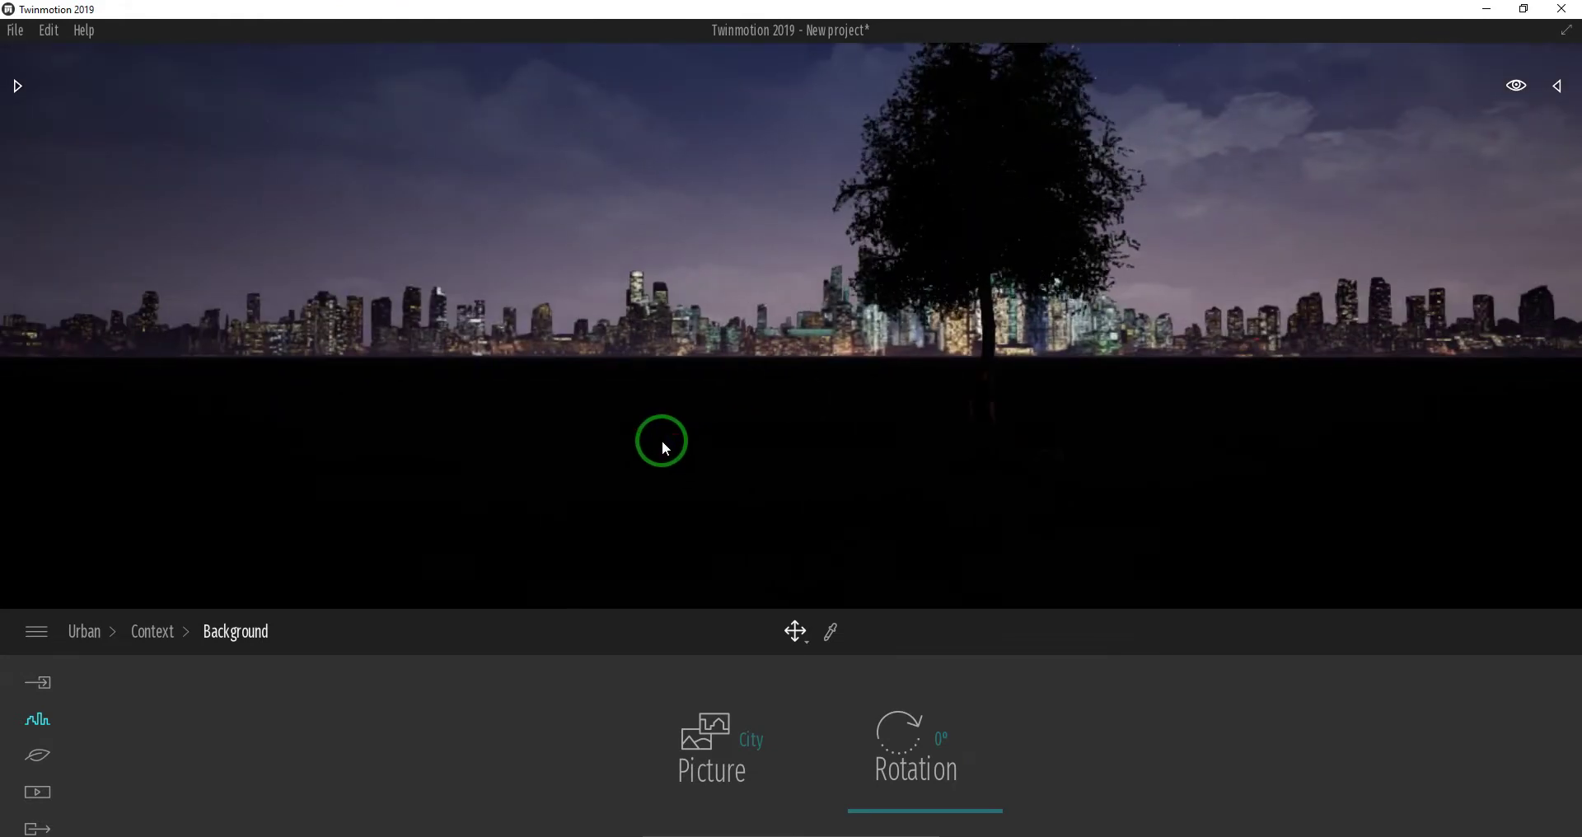
# Set the weather to cloudy and change the day time from night to daylight, turning the view around the tree
pyautogui.click(38, 827)
pyautogui.click(37, 754)
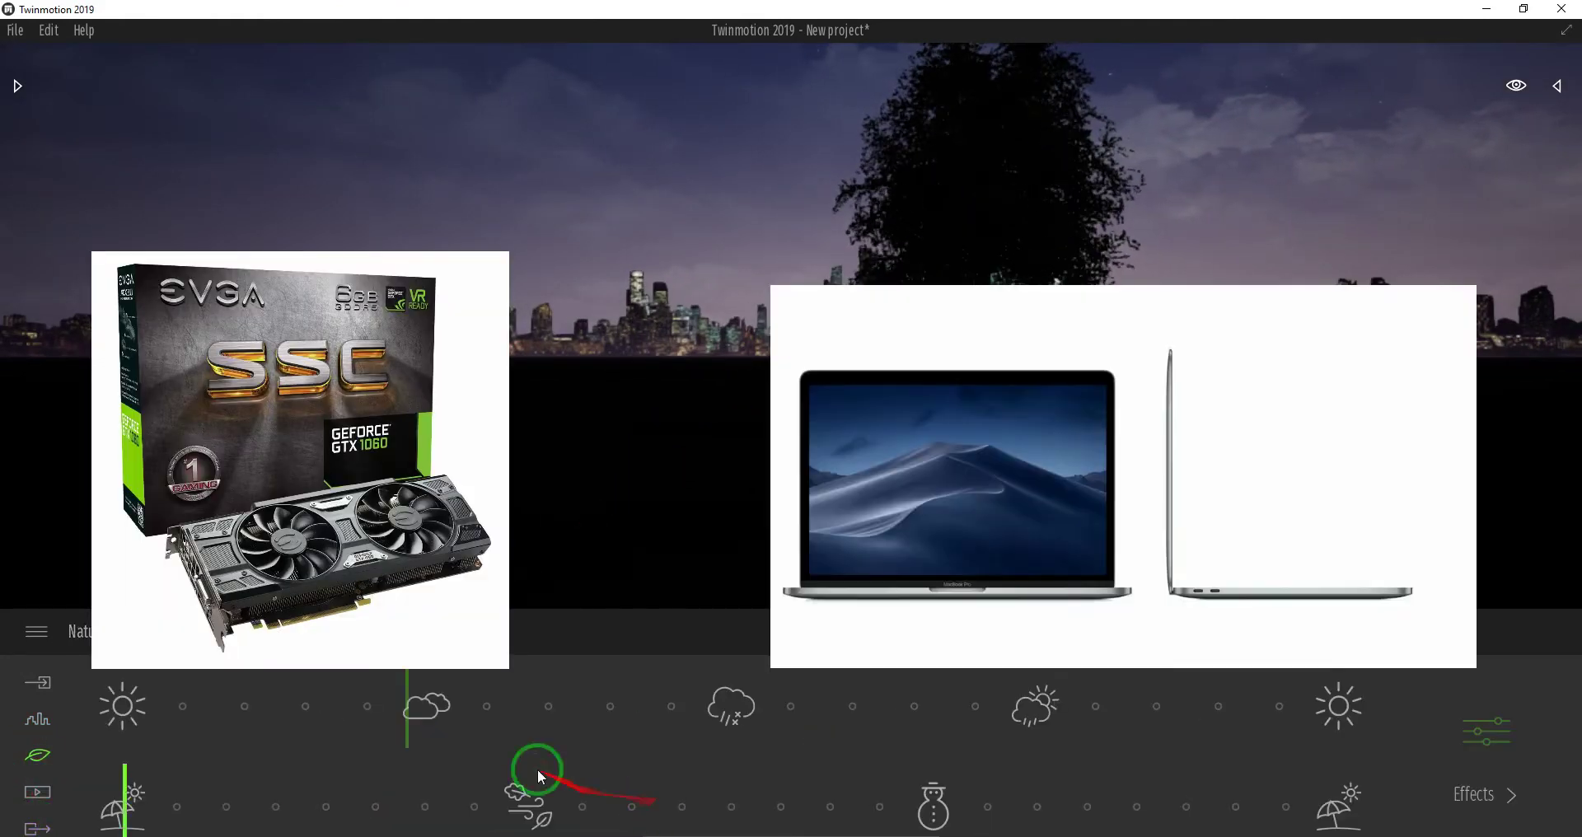
pyautogui.click(413, 718)
pyautogui.moveTo(1541, 84)
pyautogui.click(1392, 141)
pyautogui.moveTo(746, 230); pyautogui.dragTo(569, 222, button='right')
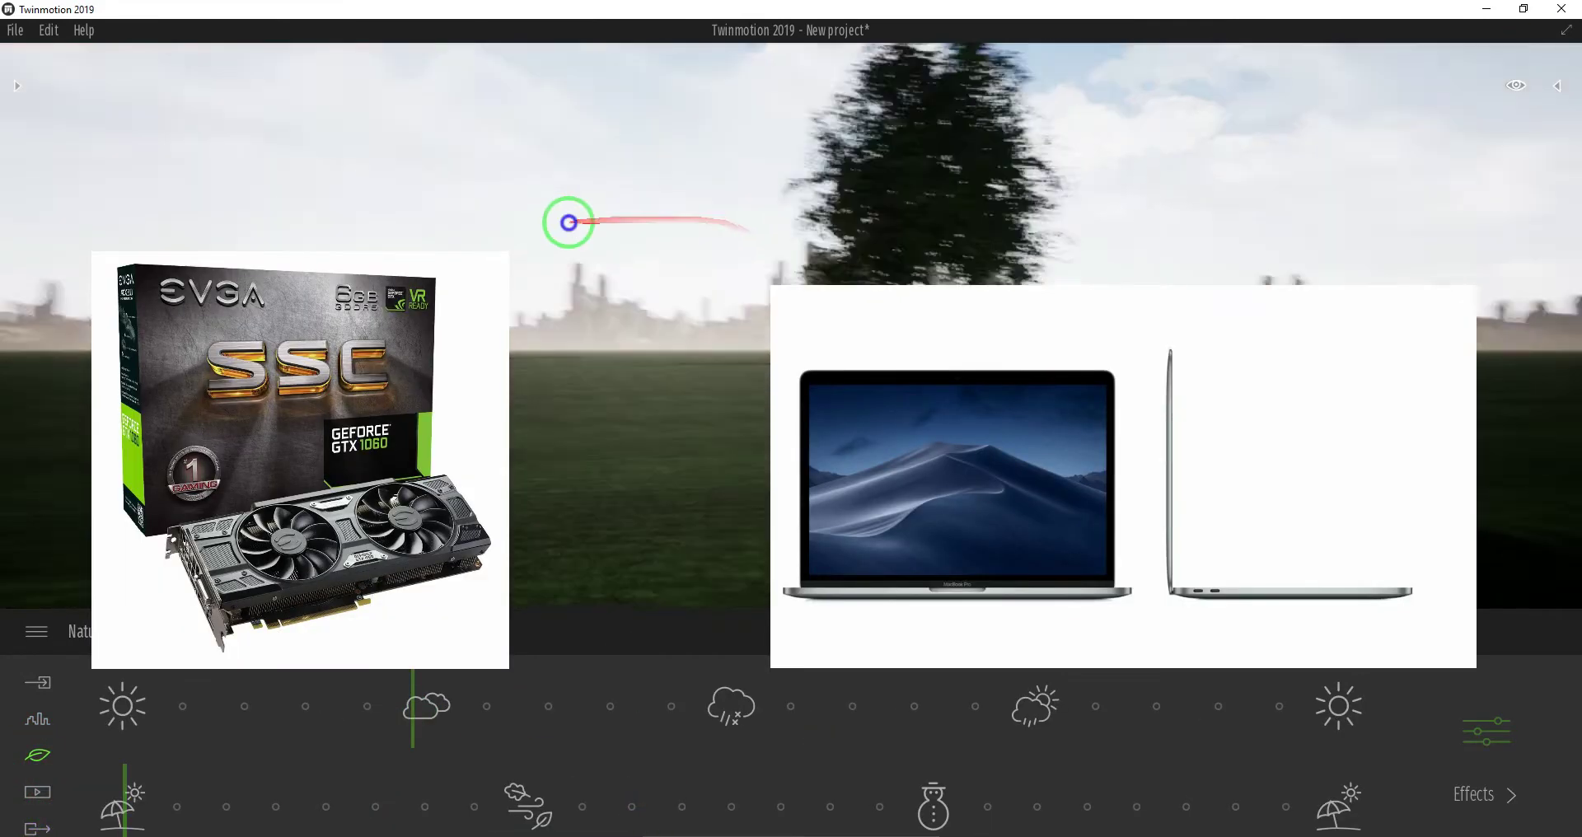
# Change the weather to rain, keep the season at summer, and frame the tree, person and bench against the skyline
pyautogui.moveTo(412, 706); pyautogui.dragTo(688, 707)
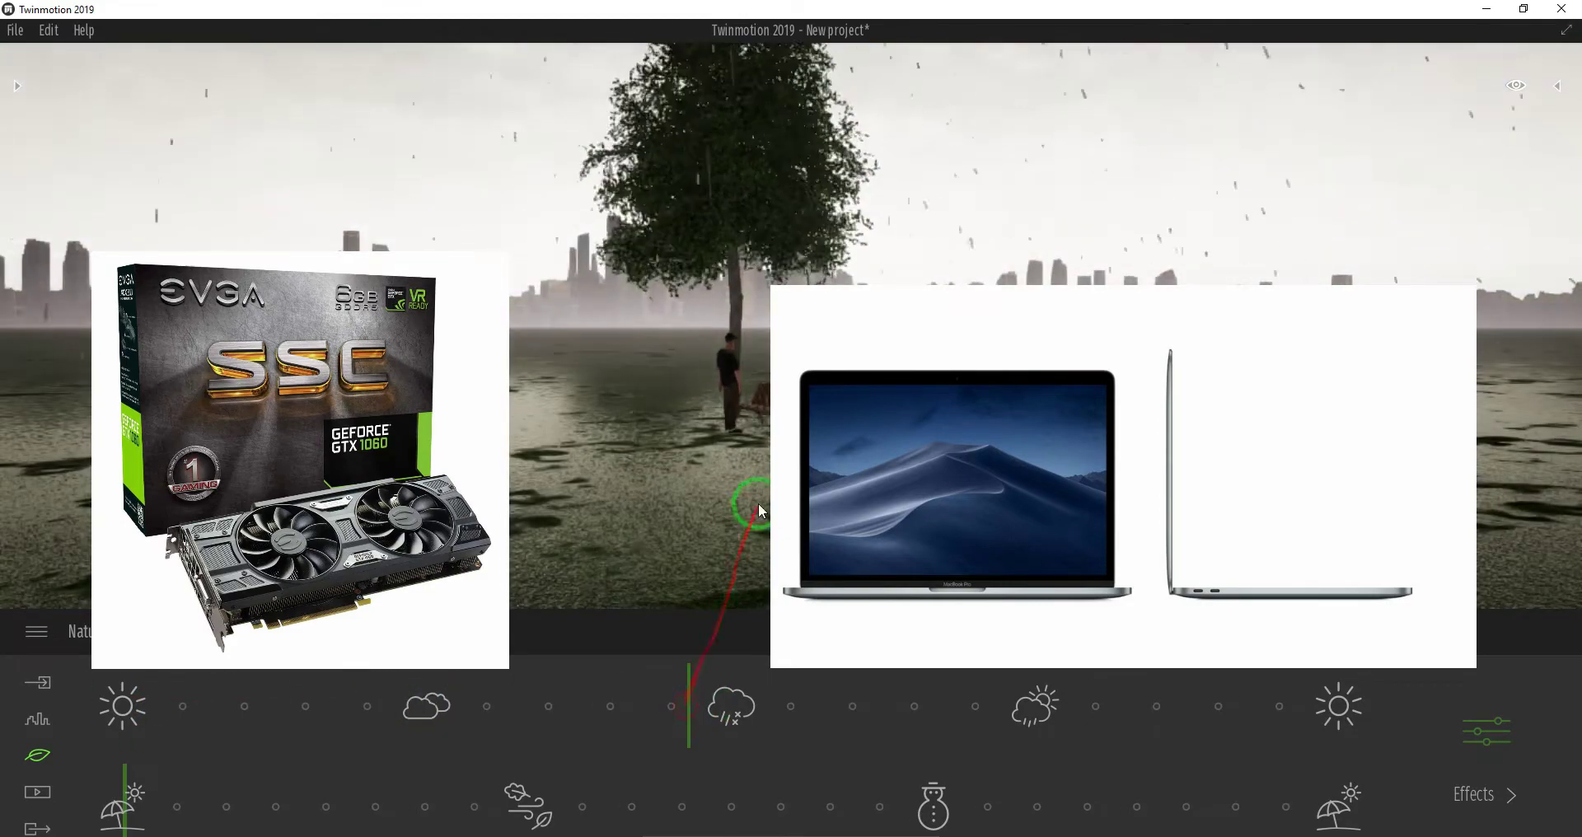
pyautogui.moveTo(759, 511); pyautogui.dragTo(939, 515, button='right')
pyautogui.moveTo(314, 815); pyautogui.dragTo(124, 808)
pyautogui.moveTo(759, 499)
pyautogui.mouseDown(button='right')
pyautogui.moveTo(773, 516)
pyautogui.moveTo(763, 505)
pyautogui.mouseUp(button='right')
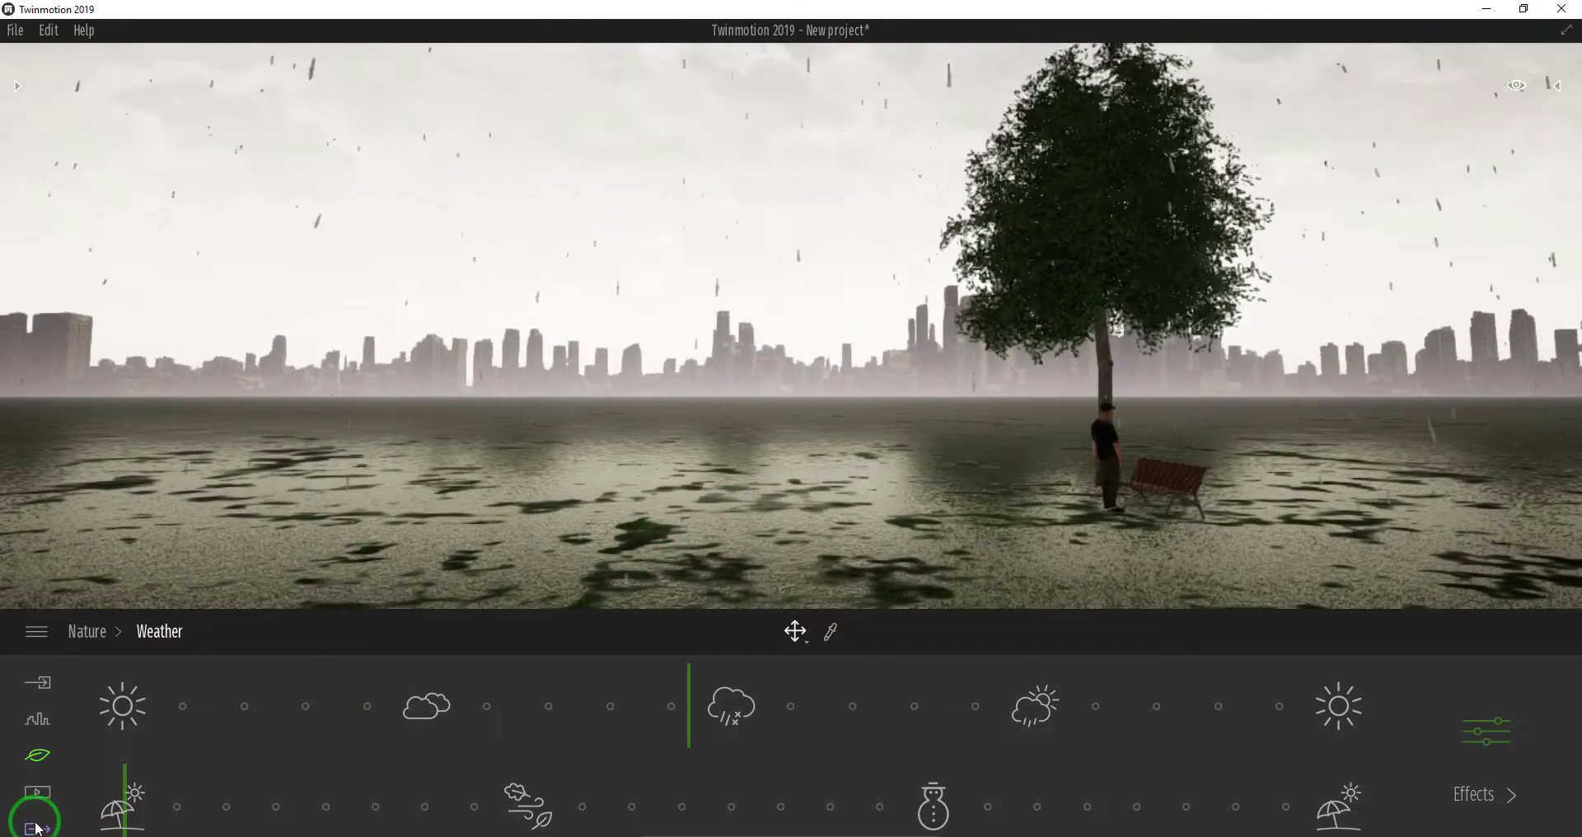
# Create a media image of the rainy park view and open the export settings
pyautogui.click(38, 794)
pyautogui.click(534, 740)
pyautogui.click(191, 746)
pyautogui.click(37, 828)
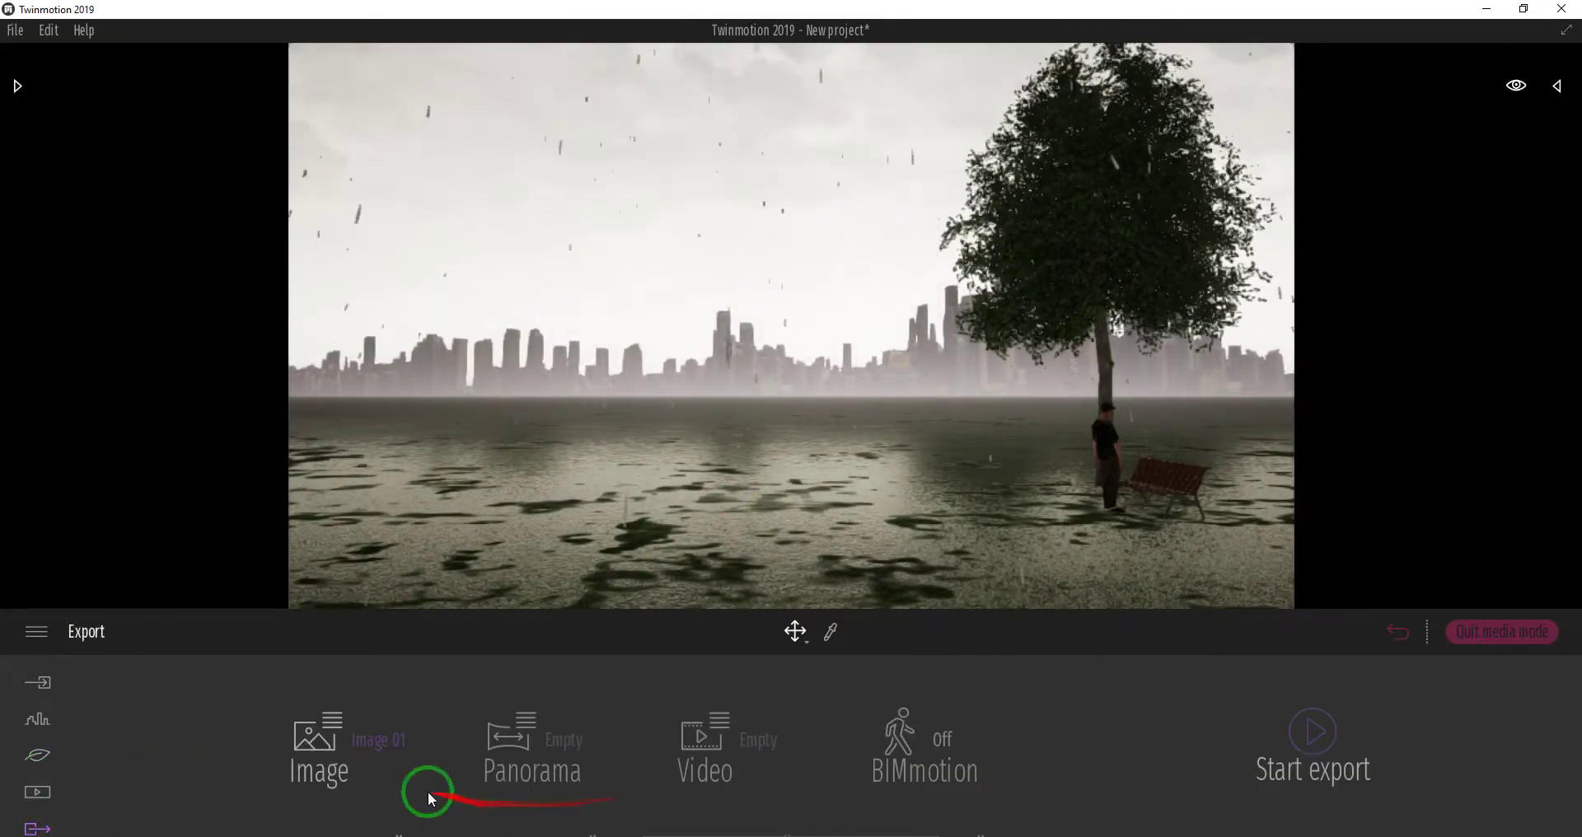
# Select Image 02 for export, start the image export, and open File Explorer at This PC
pyautogui.click(324, 729)
pyautogui.click(310, 645)
pyautogui.click(309, 670)
pyautogui.moveTo(804, 391); pyautogui.dragTo(825, 351, button='right')
pyautogui.click(1313, 732)
pyautogui.click(1373, 629)
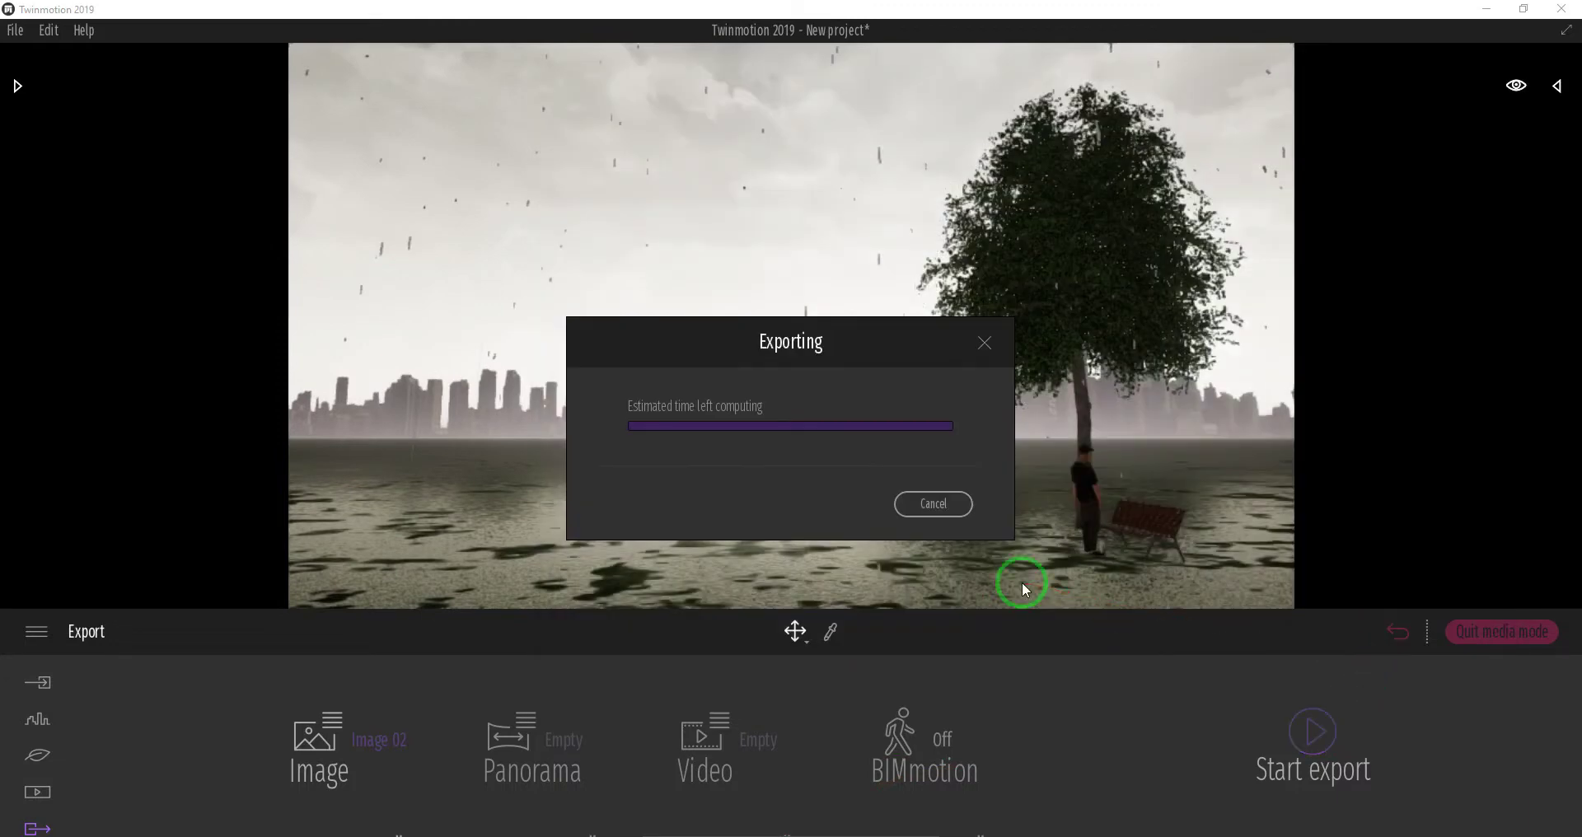
pyautogui.click(363, 834)
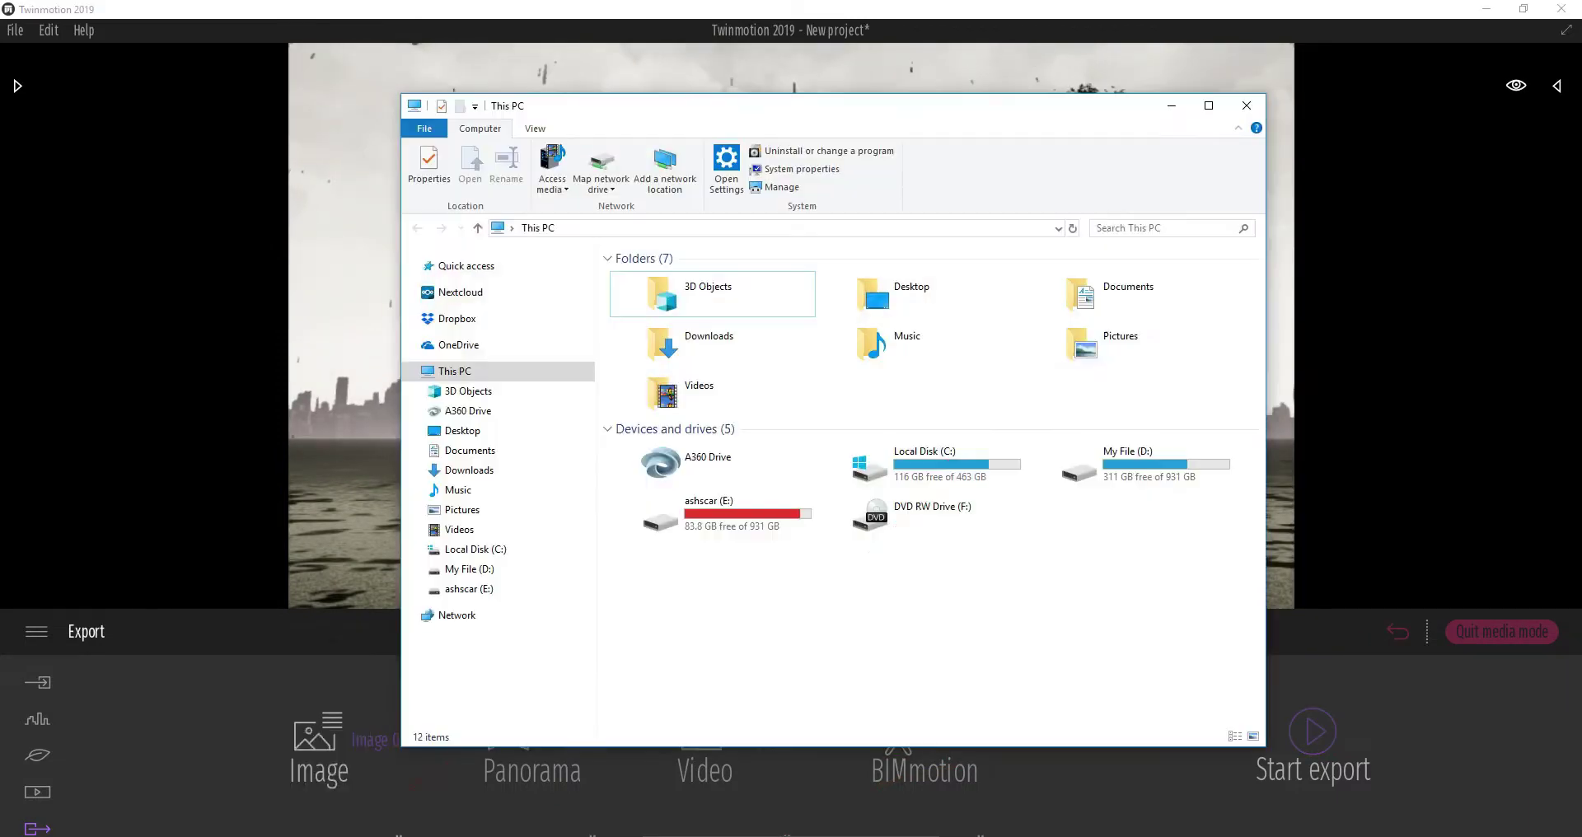